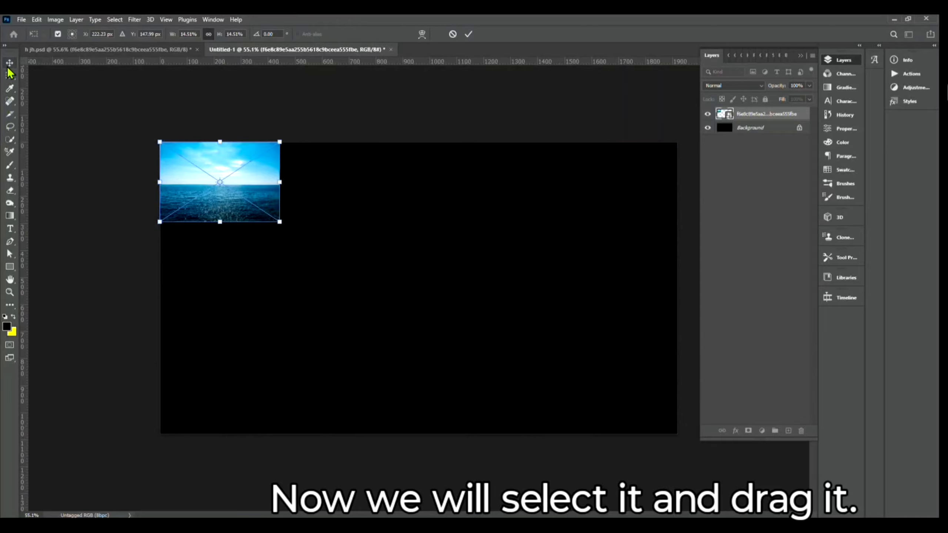
Step: Enlarge the sea image to the full canvas width and move it up so its lower edge meets the canvas bottom
key(Return)
drag(280, 221, 622, 400)
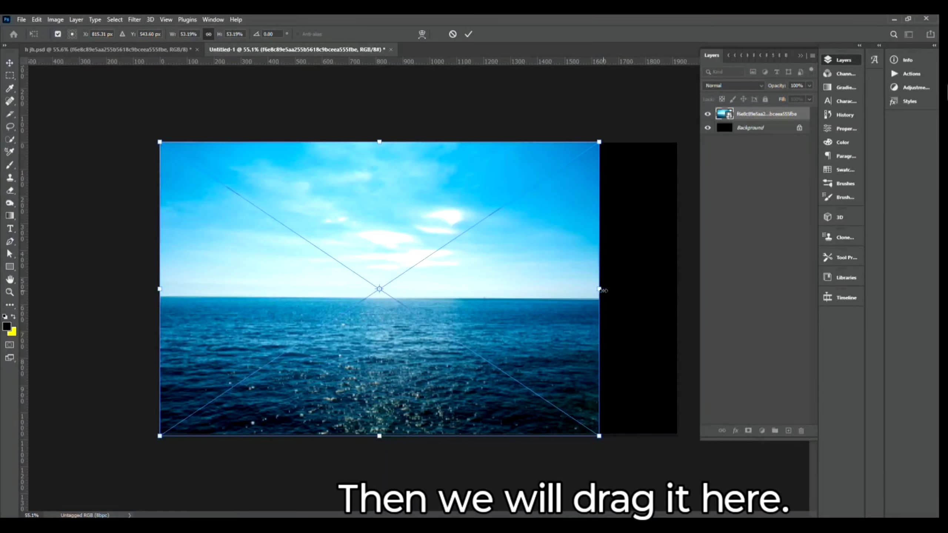
drag(599, 289, 681, 298)
drag(608, 334, 608, 305)
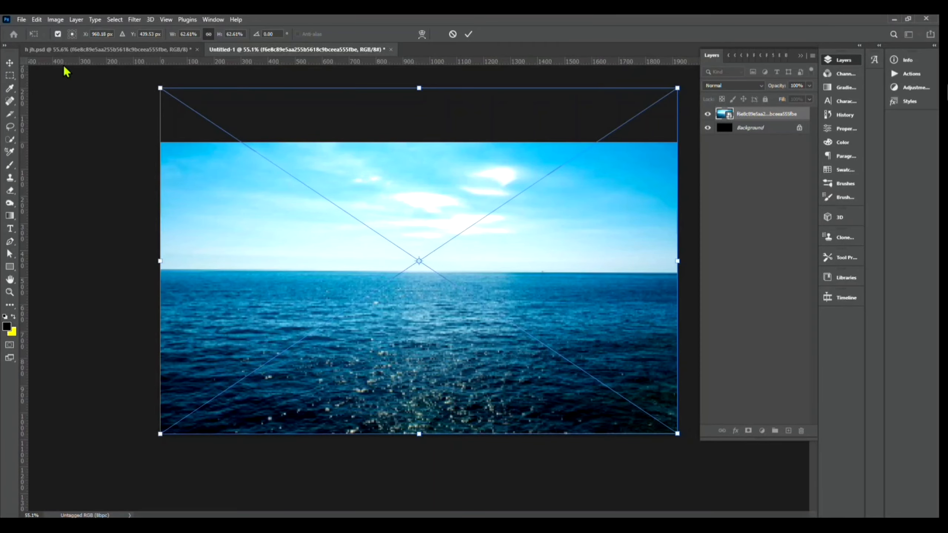
key(Return)
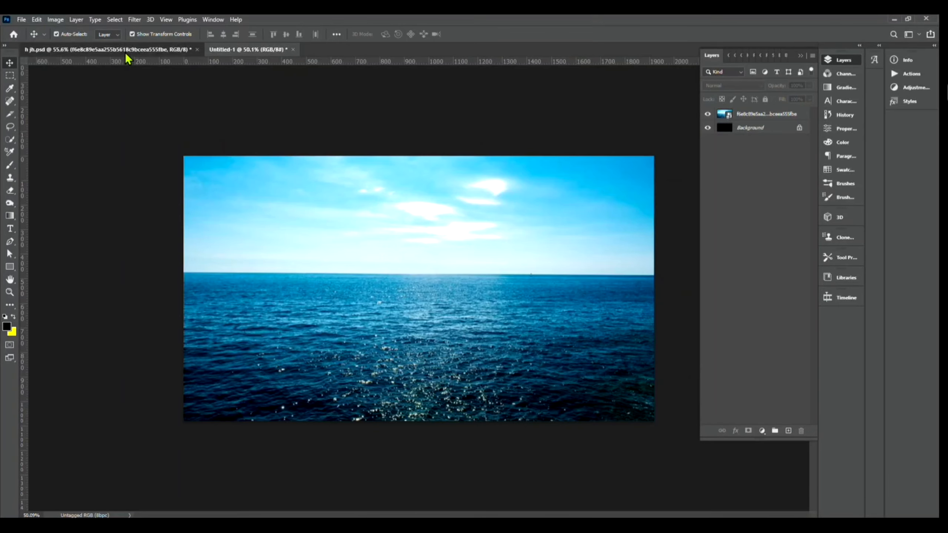
Step: Bring the storm-cloud image from h jh.psd into Untitled-1 and enlarge it from the canvas's upper-left corner down to the horizon
click(125, 50)
click(430, 174)
drag(430, 175, 221, 200)
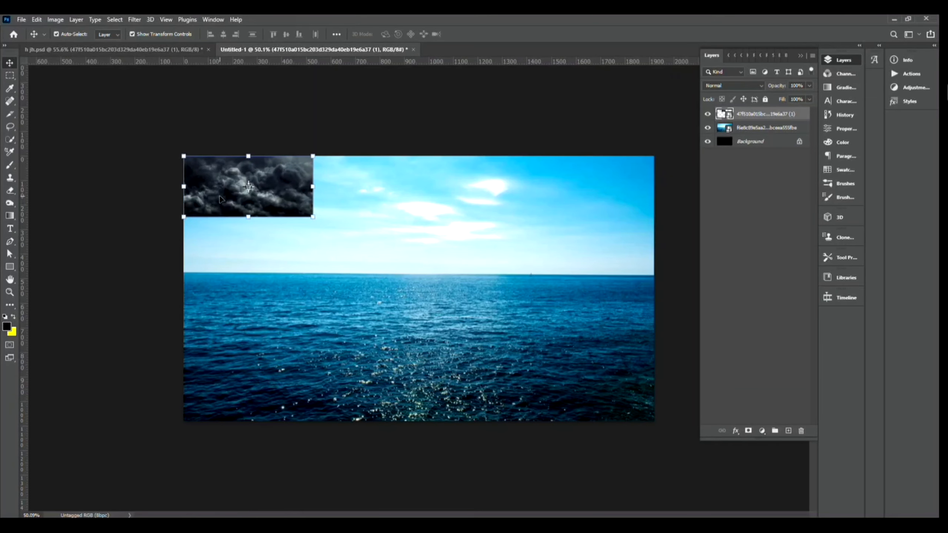
drag(313, 218, 424, 293)
key(Return)
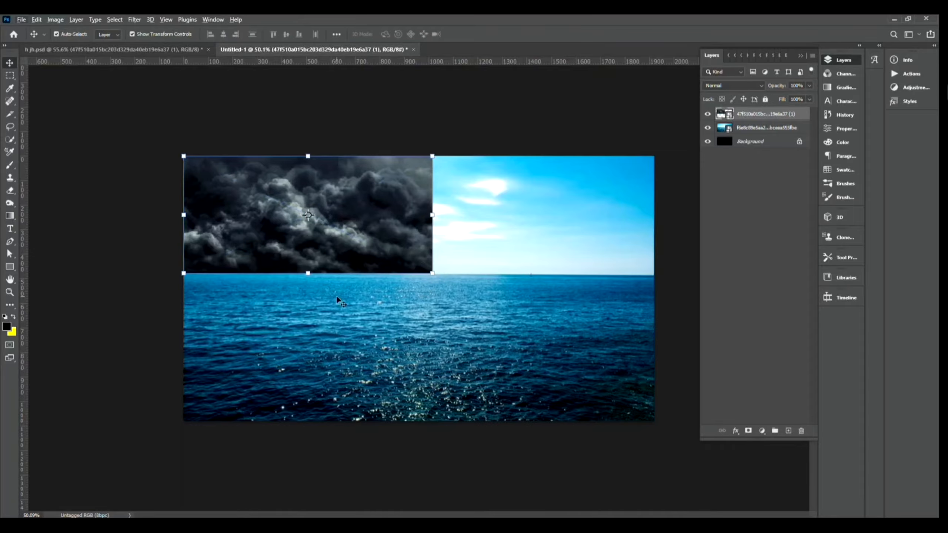
Step: Duplicate the storm clouds over the right part of the sky, then rasterize the copy and erase its seam with the Eraser tool
drag(257, 220, 482, 220)
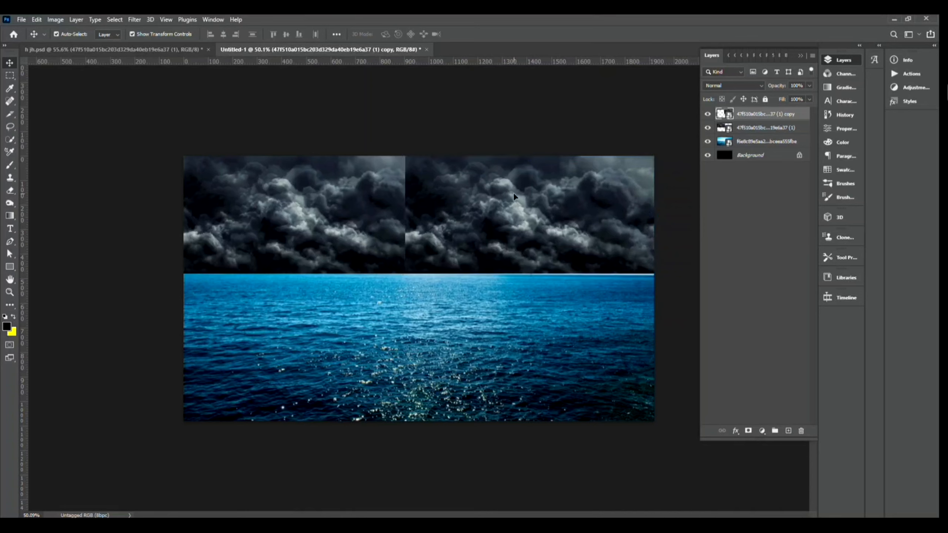
click(10, 191)
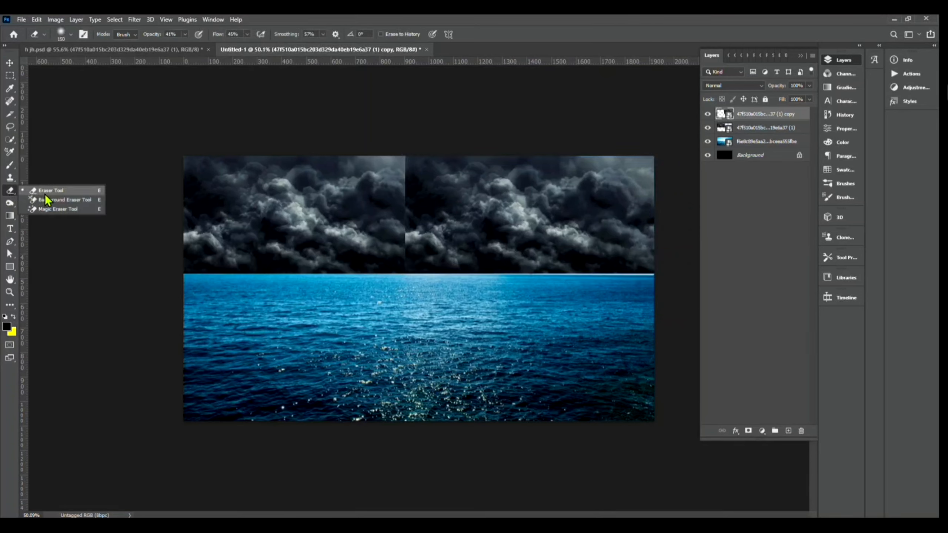
click(51, 191)
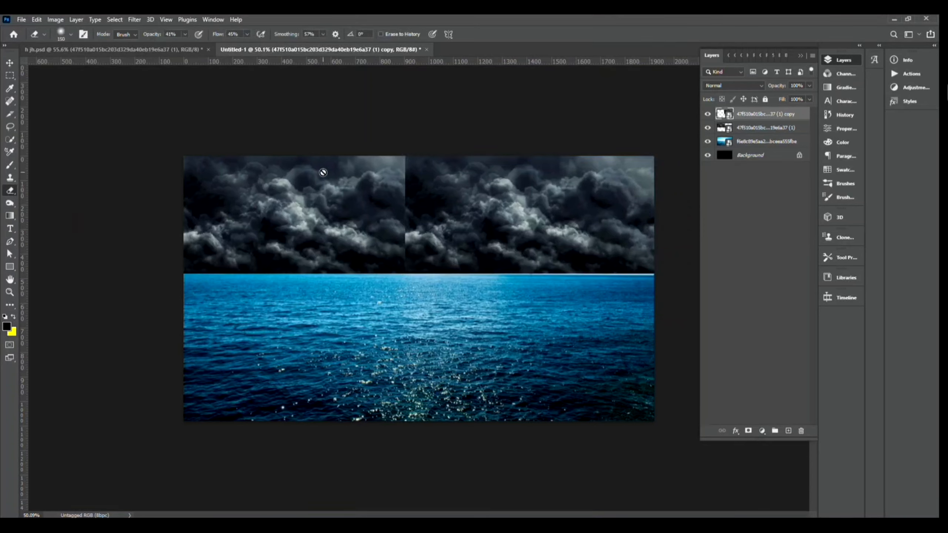
click(458, 185)
click(450, 211)
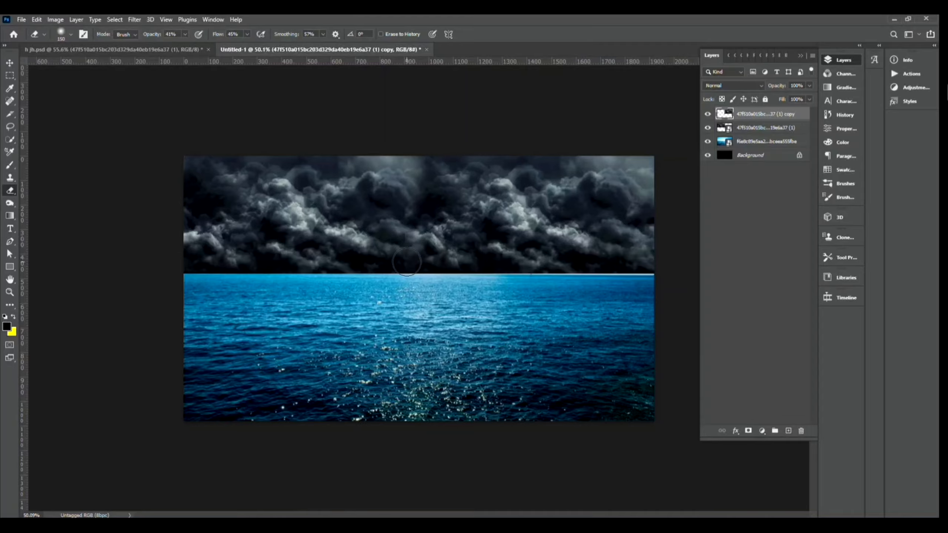
Step: Combine the two storm-cloud layers into a single smart object
click(10, 63)
shift+click(756, 128)
right_click(756, 129)
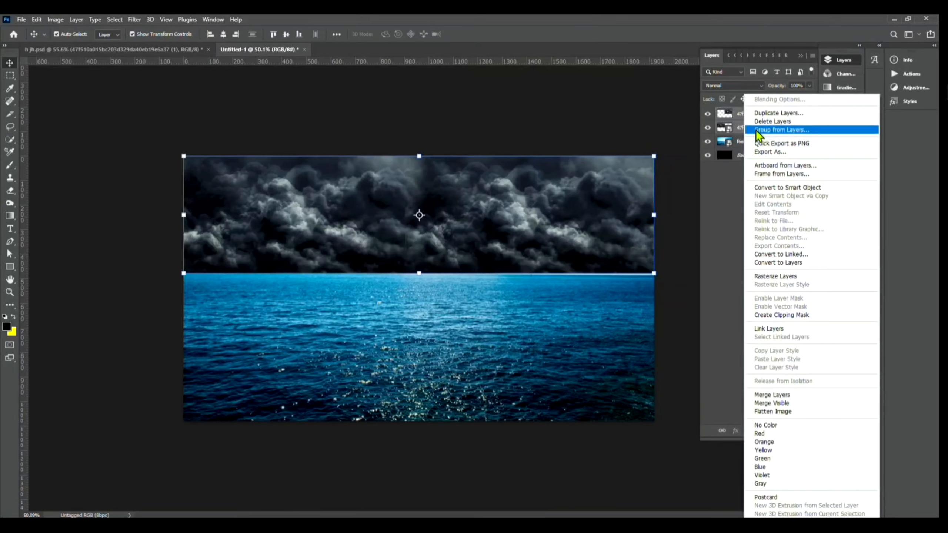
click(790, 188)
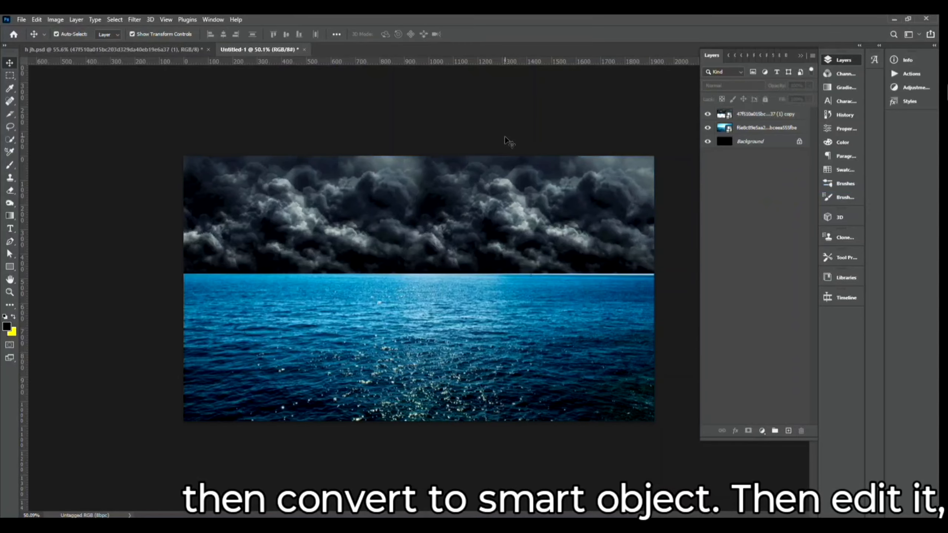
Step: Apply a Perspective transform to the combined clouds, widening their upper edge beyond the canvas
click(36, 19)
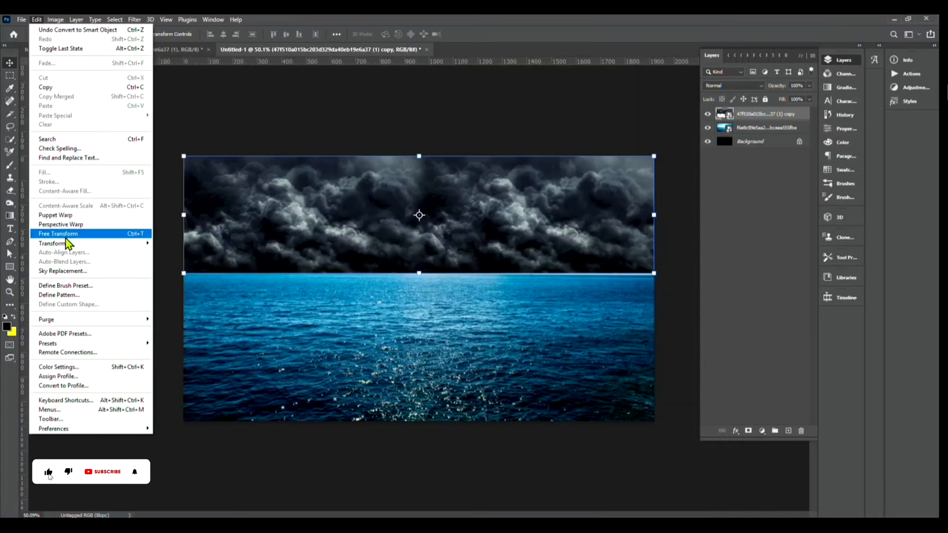
mouse_move(142, 245)
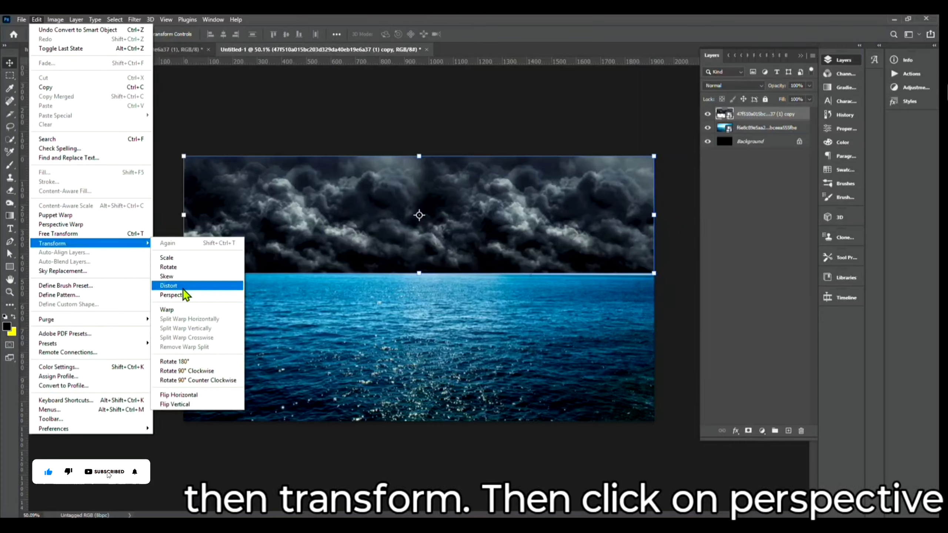
click(200, 296)
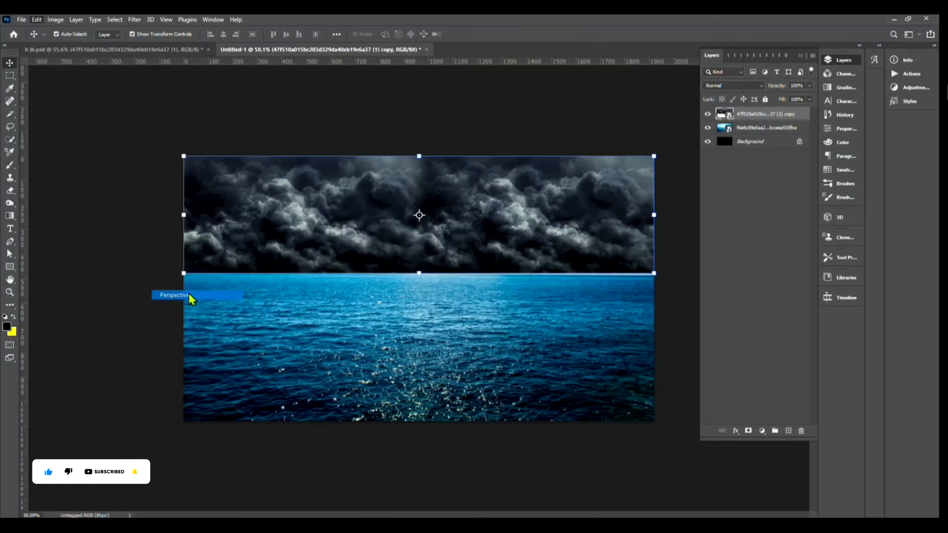
drag(186, 160, 158, 147)
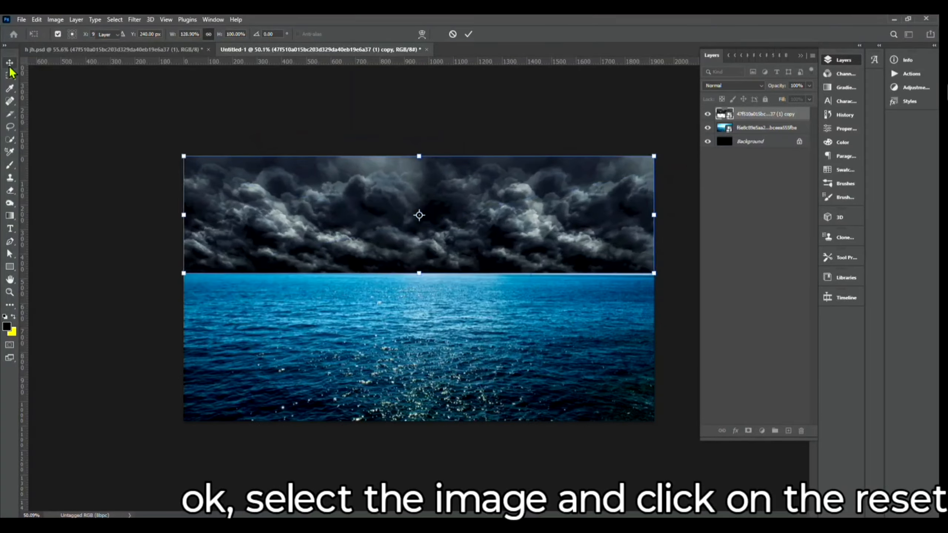
Step: Rasterize the combined cloud layer and softly erase its lower edge along the horizon to blend it with the sea
click(12, 191)
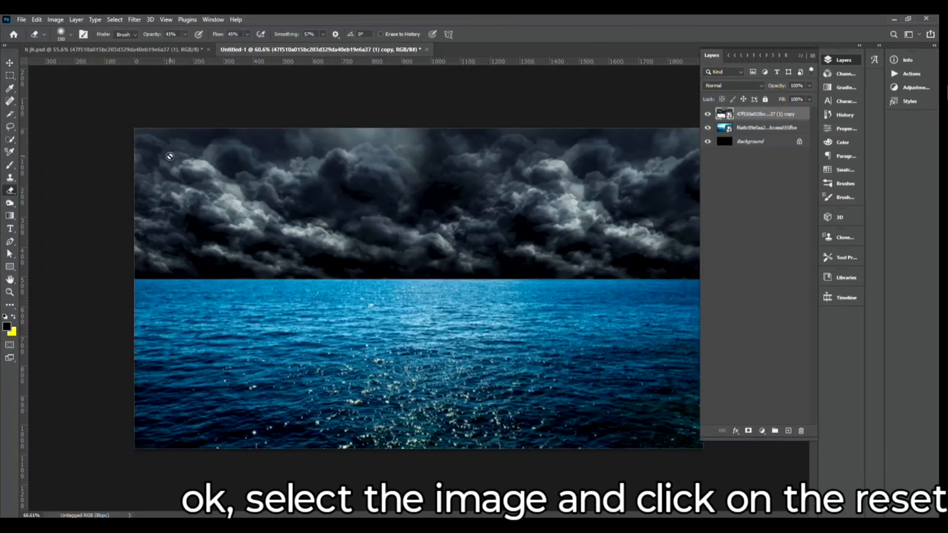
click(272, 225)
click(443, 213)
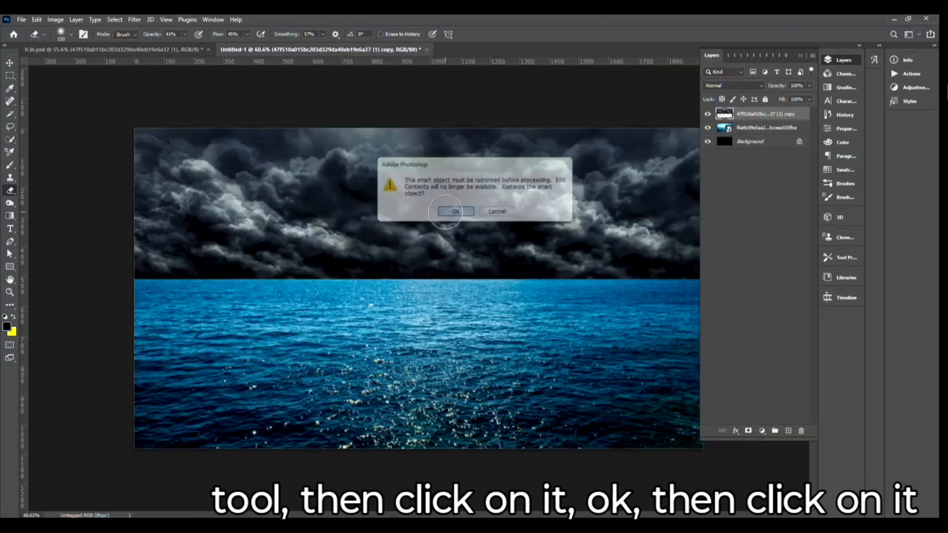
key(bracketleft)
drag(148, 278, 155, 282)
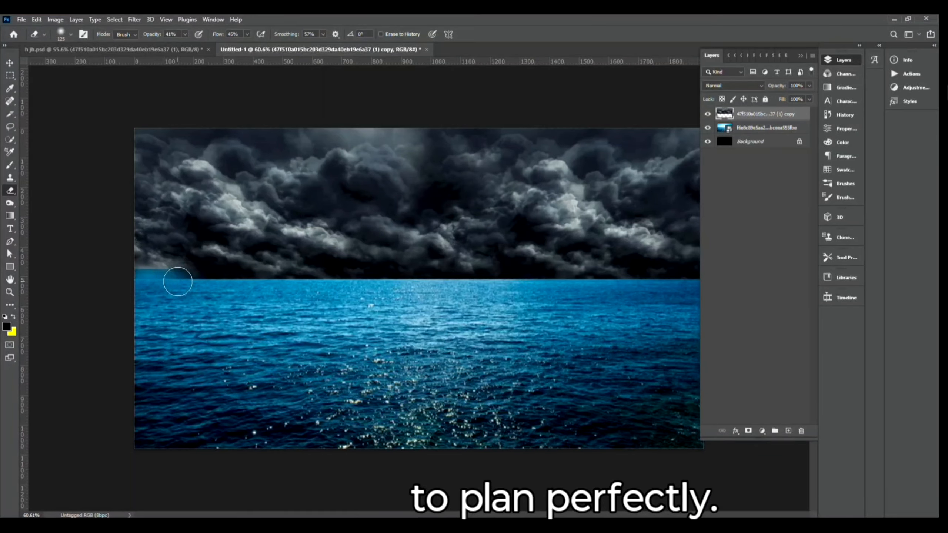
mouse_move(178, 281)
mouse_down()
mouse_move(255, 281)
mouse_move(152, 294)
mouse_move(374, 294)
mouse_move(412, 282)
mouse_move(464, 286)
mouse_up()
key(bracketright)
key(bracketright)
key(bracketright)
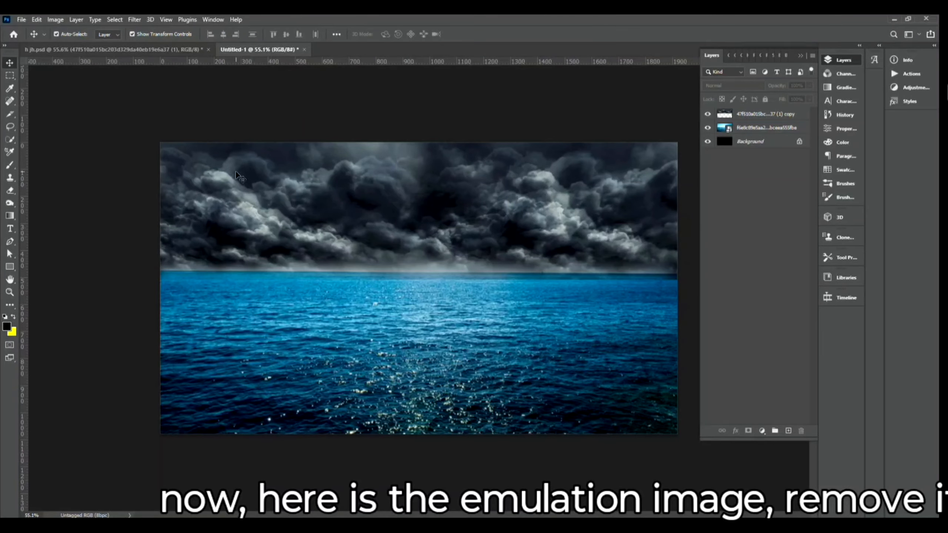
Step: Bring the ambulance photo from h jh.psd into Untitled-1 and enlarge it over the middle of the sea
click(112, 49)
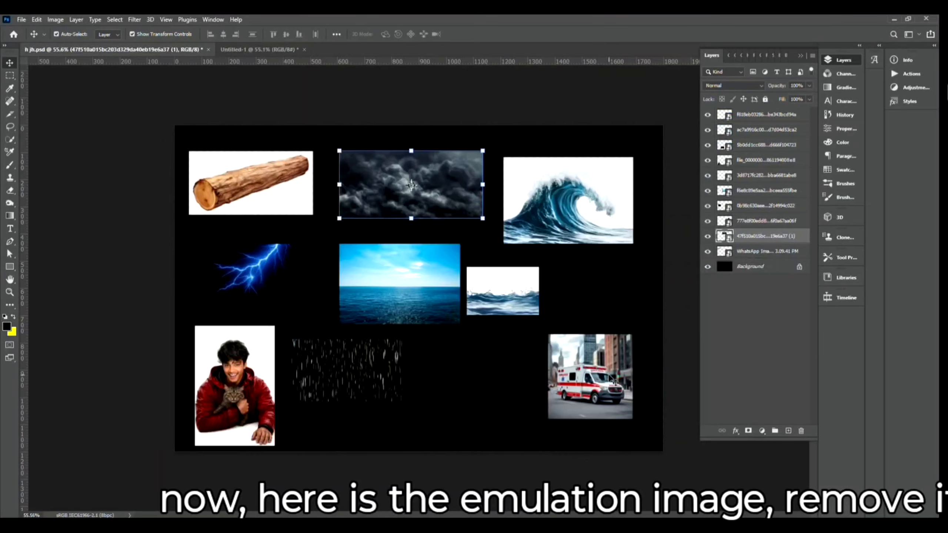
drag(615, 382, 435, 282)
key(ctrl+t)
drag(414, 223, 419, 101)
drag(461, 258, 454, 340)
click(10, 67)
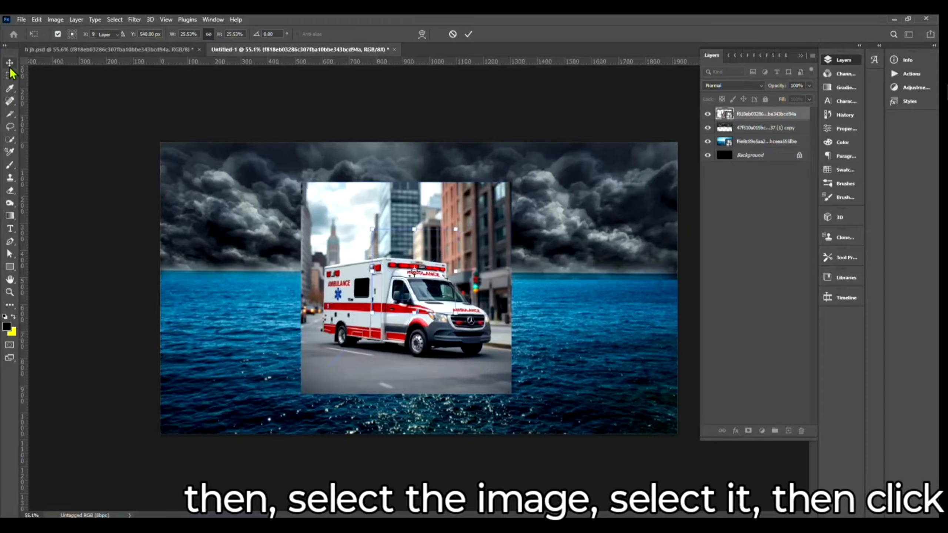
Step: Select the ambulance as the subject and mask out the city street around it
click(114, 19)
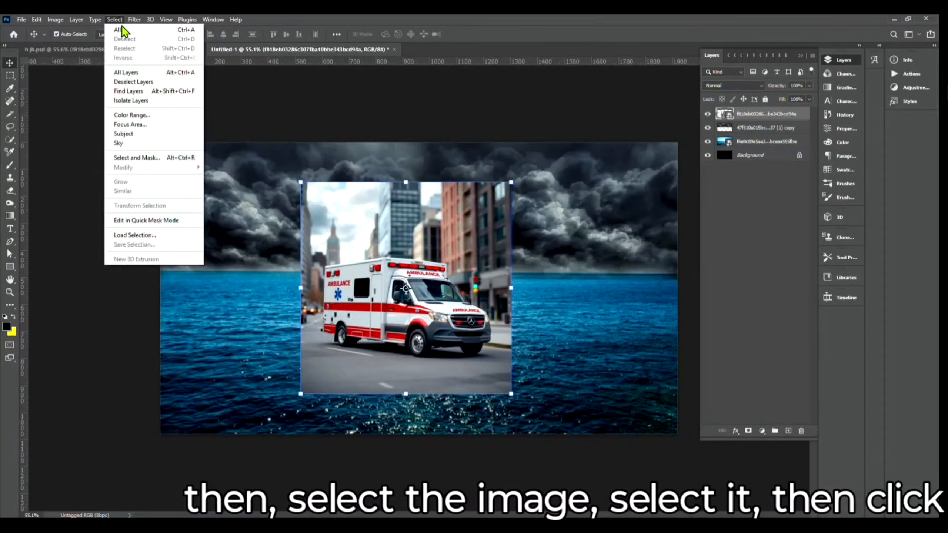
click(134, 137)
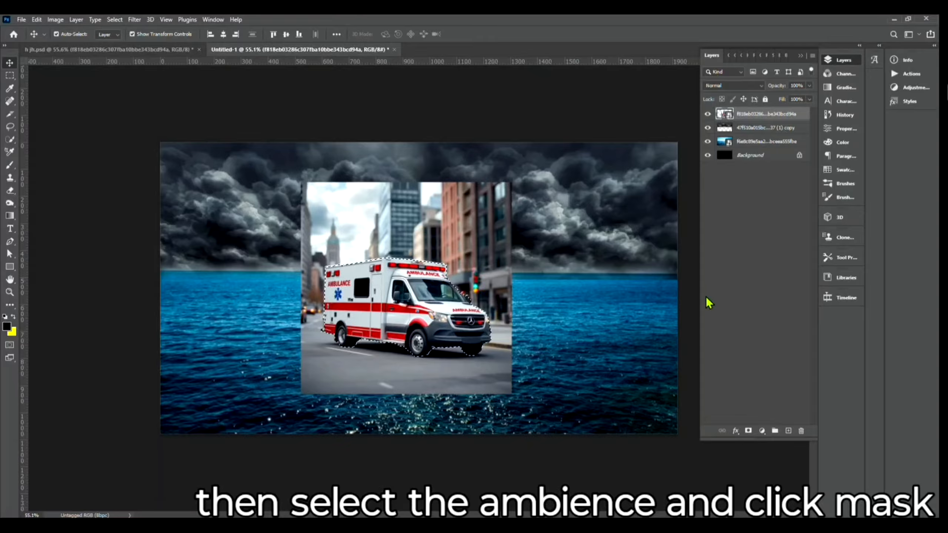
click(749, 431)
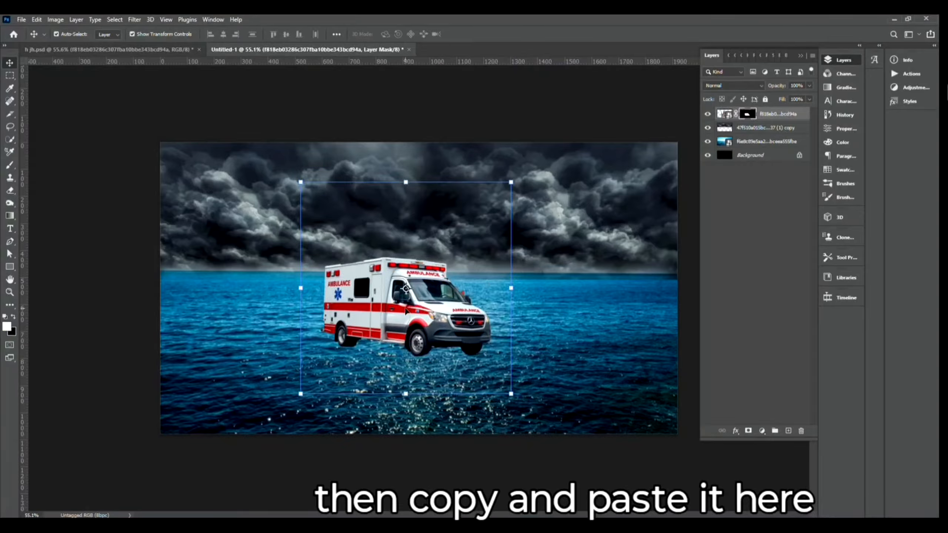
Step: Place a copy of the ambulance scaled to about 67% on the left of the sea and move the original to the right
alt+drag(407, 312, 221, 304)
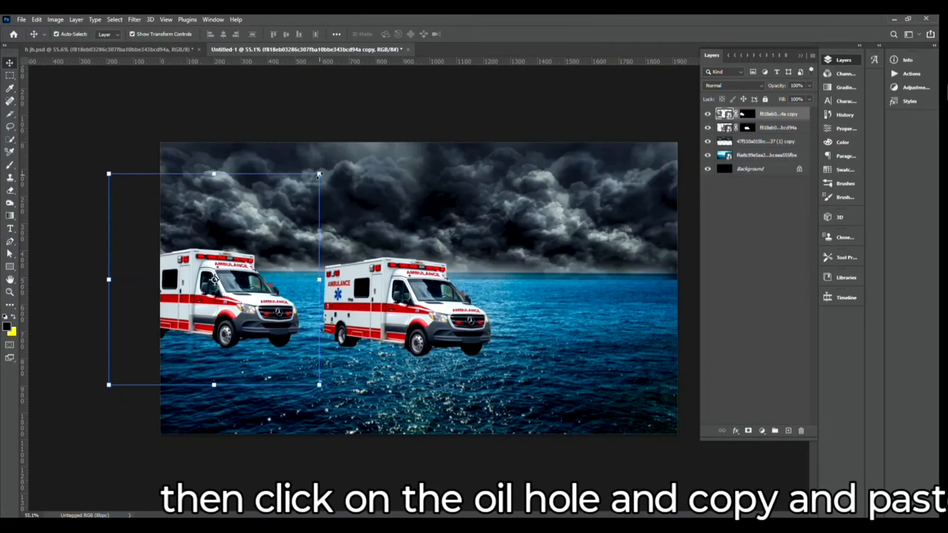
drag(320, 175, 250, 246)
drag(210, 333, 252, 307)
drag(376, 328, 377, 327)
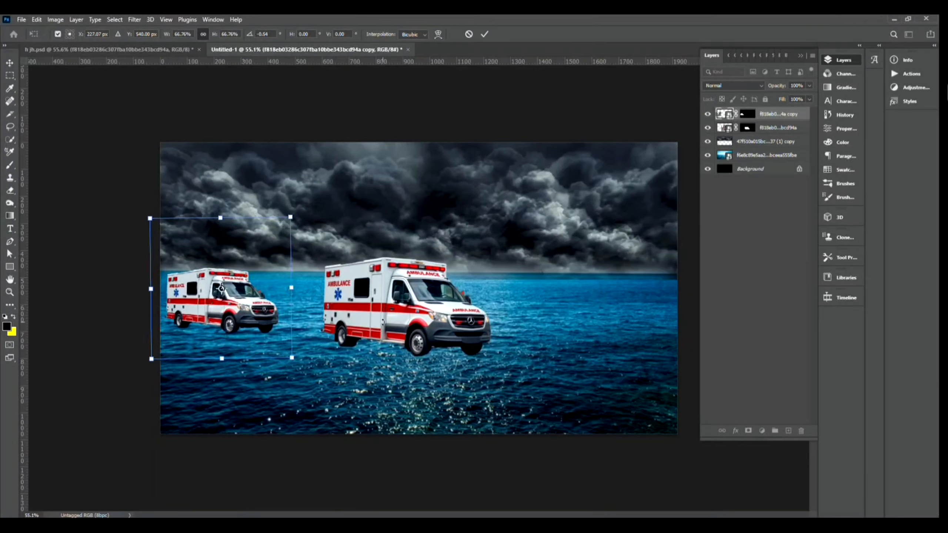
key(Return)
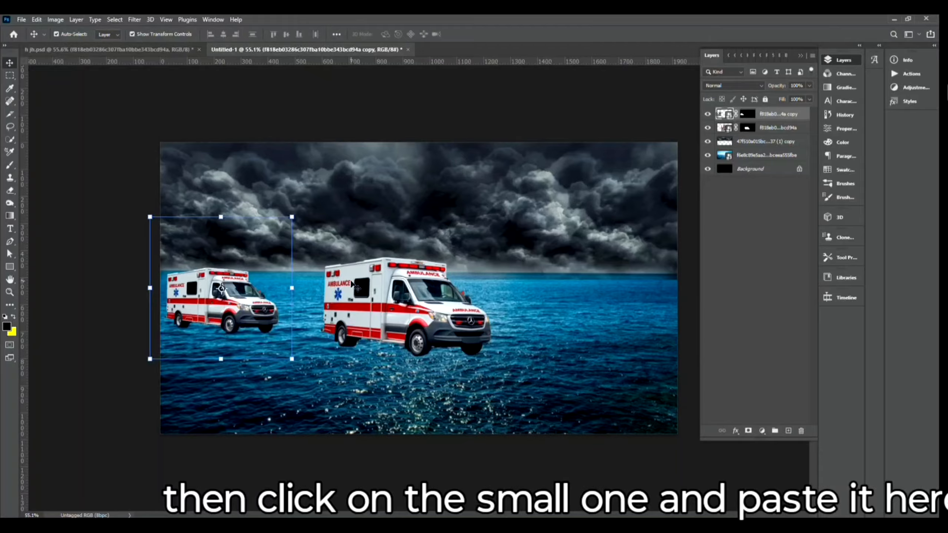
click(407, 289)
drag(407, 290, 553, 280)
Step: Flip the small ambulance horizontally, then shrink it and reposition it near the horizon on the left
click(222, 299)
click(37, 19)
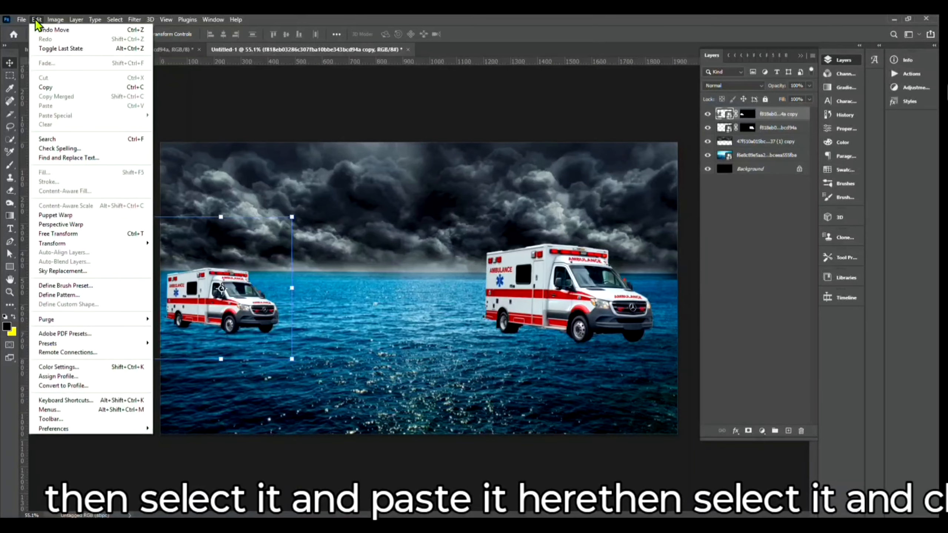
mouse_move(75, 243)
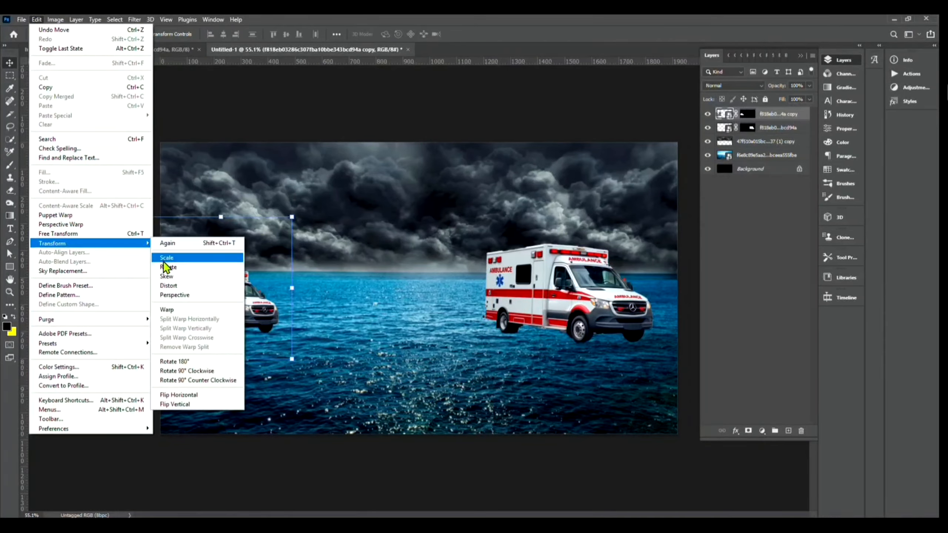
click(189, 395)
drag(211, 325, 232, 318)
drag(315, 212, 277, 250)
drag(243, 303, 266, 279)
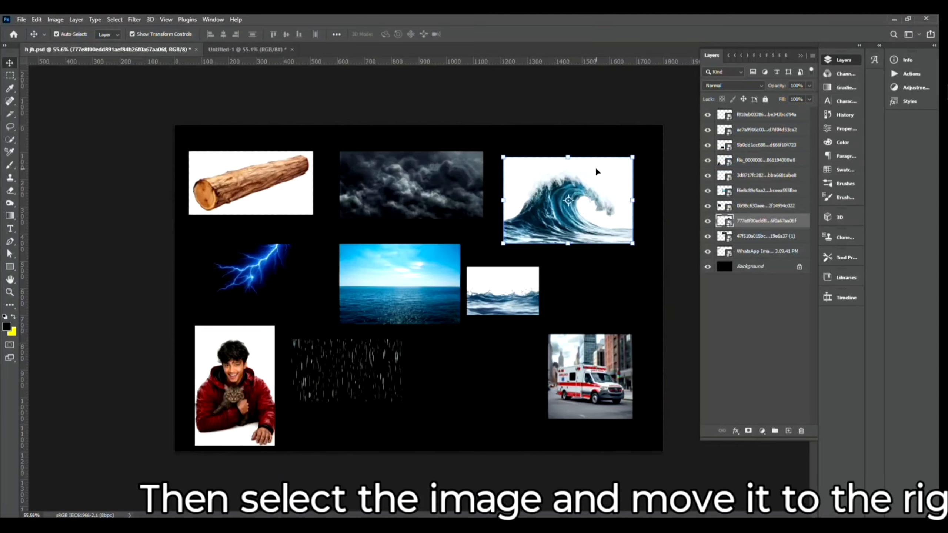
Step: Bring the large curling wave image from h jh.psd into Untitled-1 and enlarge it between the two ambulances
drag(596, 171, 406, 270)
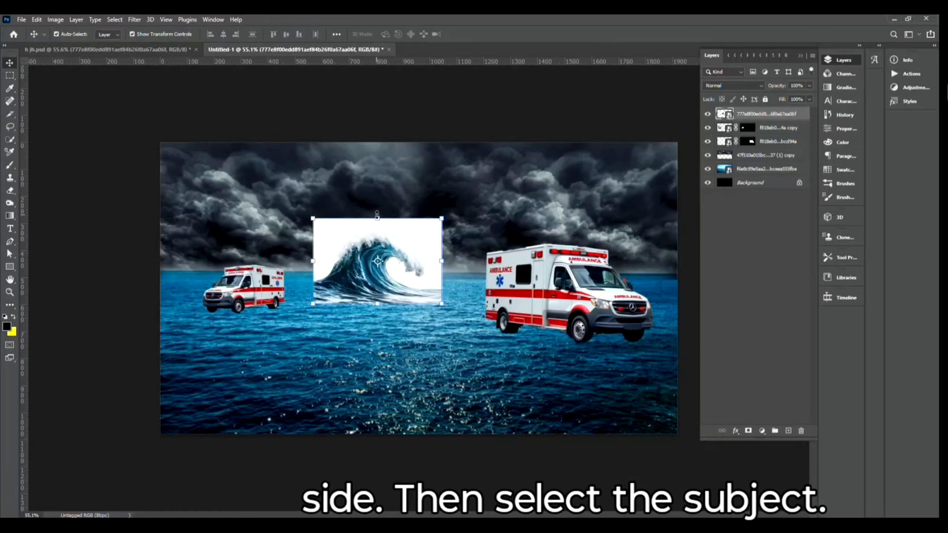
drag(377, 216, 377, 144)
drag(396, 199, 411, 276)
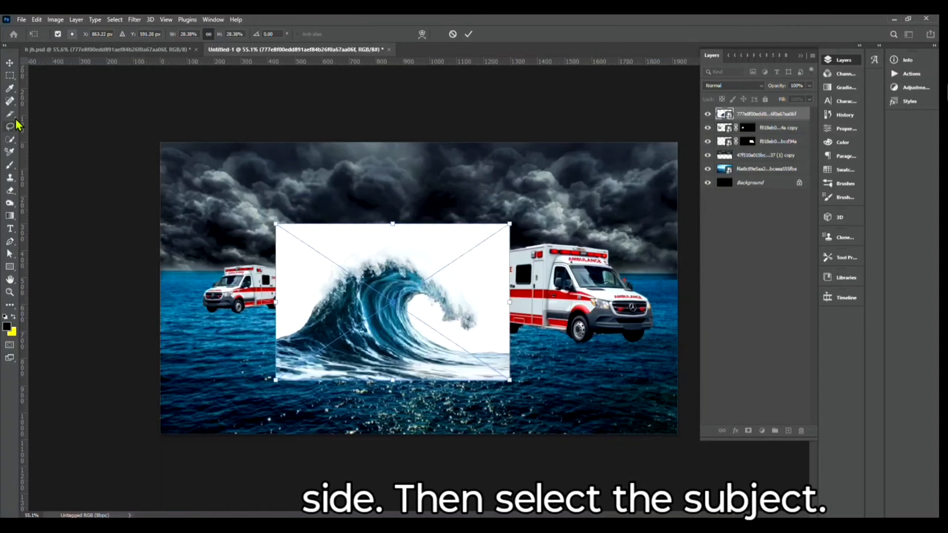
key(Return)
Step: Mask out the white background around the wave, selecting it as the subject and adding the foamy water at its base with Quick Selection
click(113, 20)
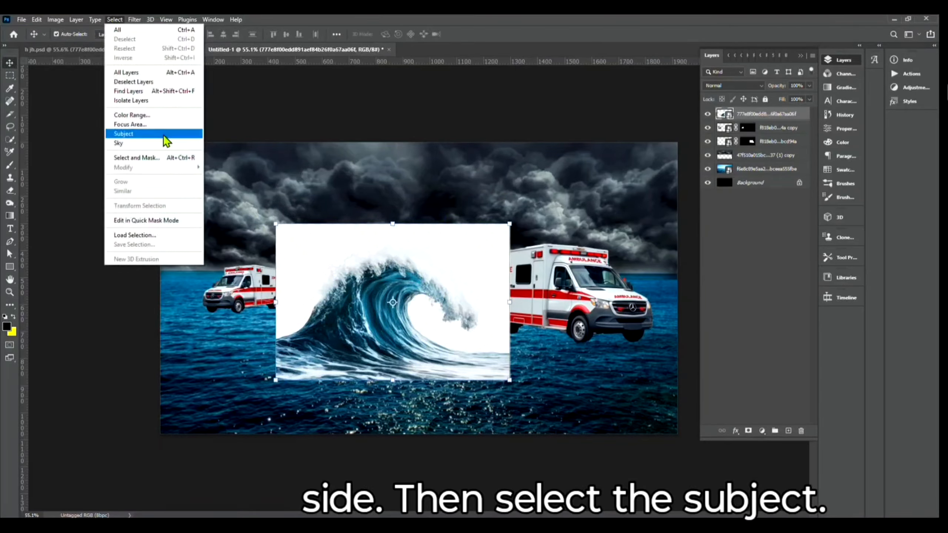
click(141, 135)
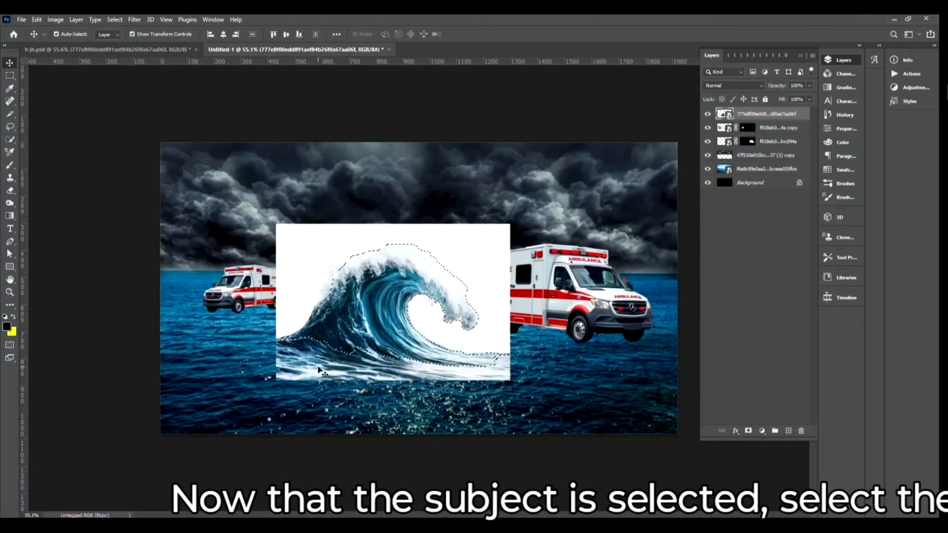
scroll(419, 287, up, 3)
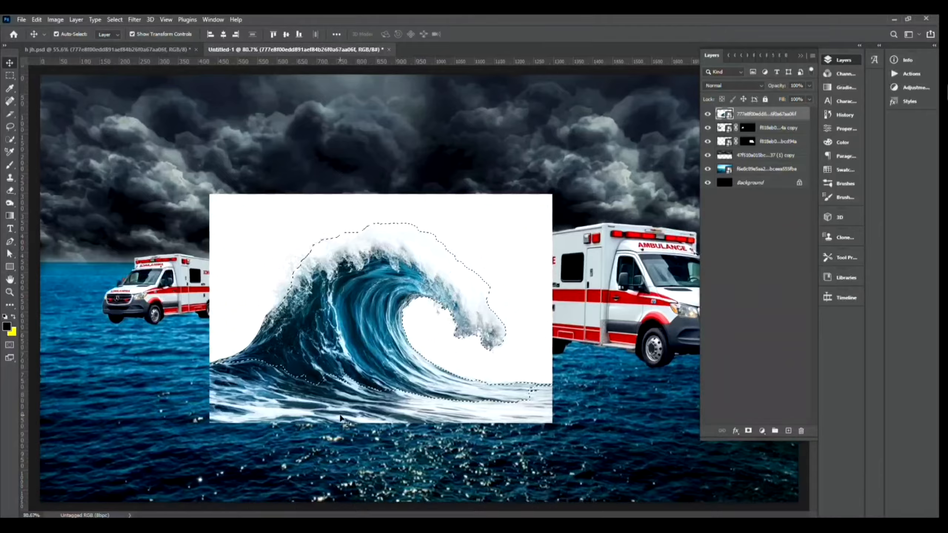
click(11, 139)
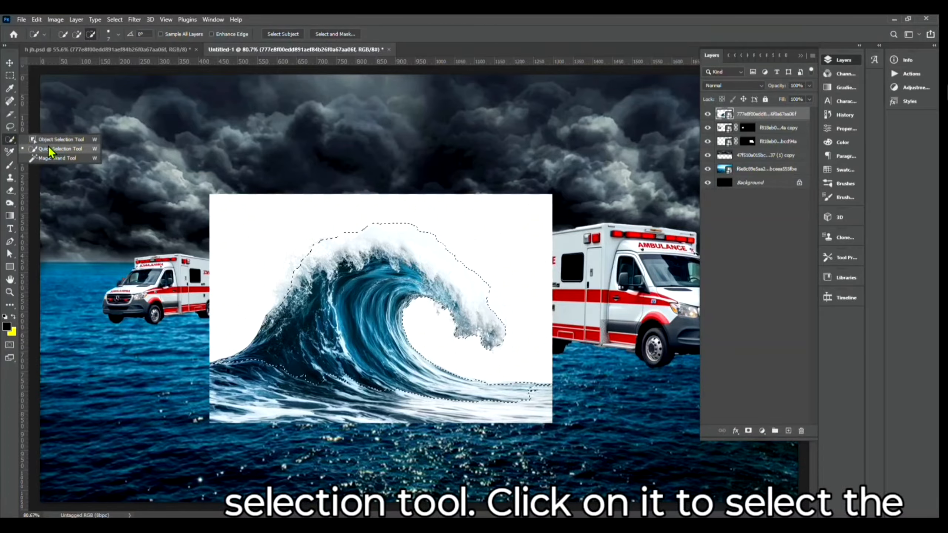
click(64, 148)
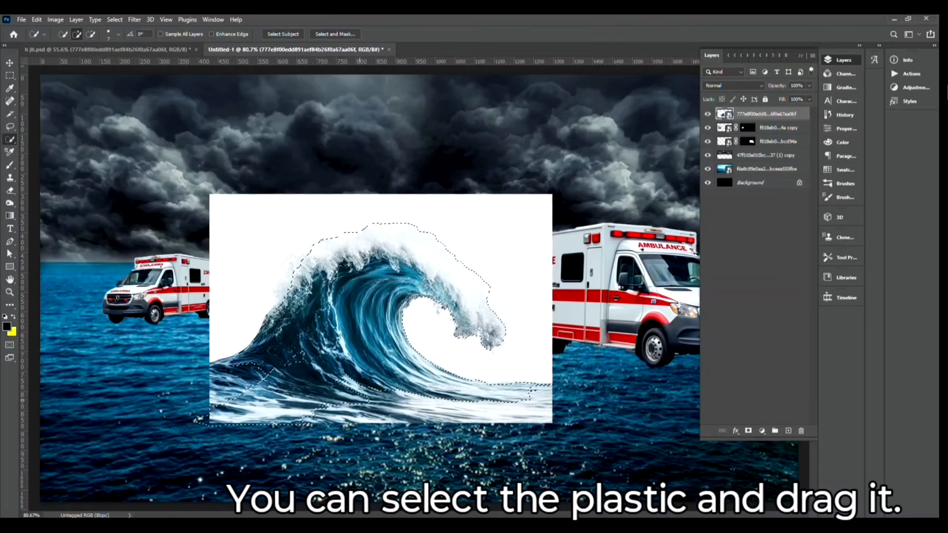
mouse_move(282, 369)
mouse_down()
mouse_move(237, 393)
mouse_move(295, 376)
mouse_move(525, 400)
mouse_up()
key(bracketright)
key(bracketright)
key(bracketright)
key(bracketright)
key(bracketright)
key(bracketright)
key(bracketright)
scroll(386, 389, down, 3)
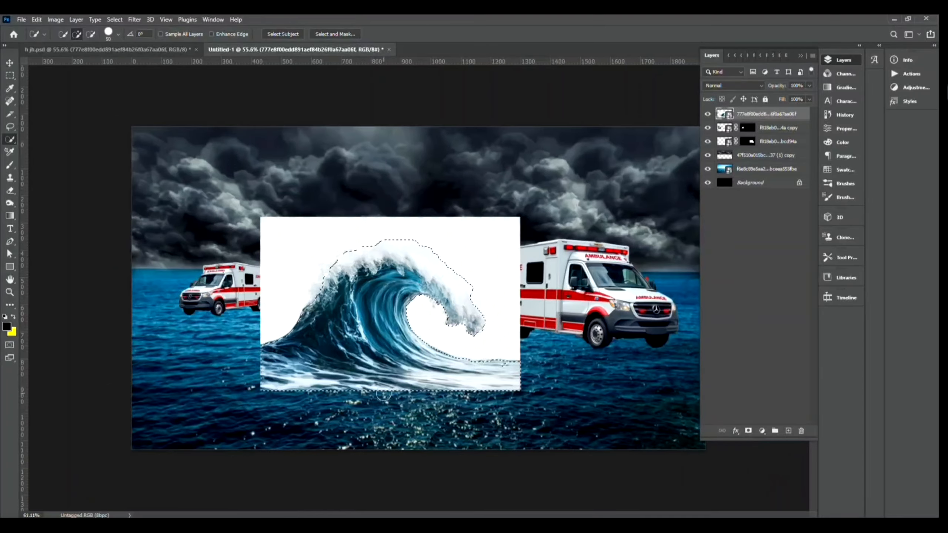
scroll(337, 295, up, 1)
click(10, 62)
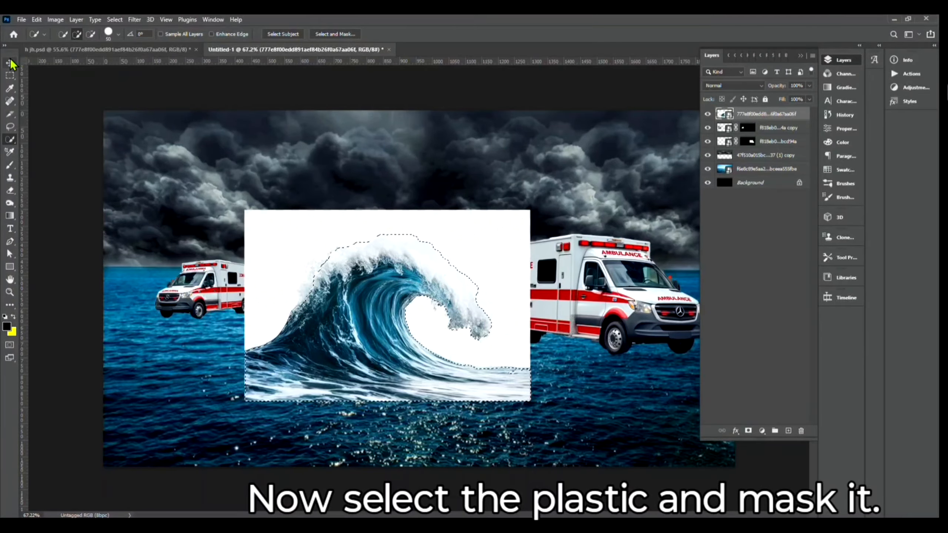
click(749, 431)
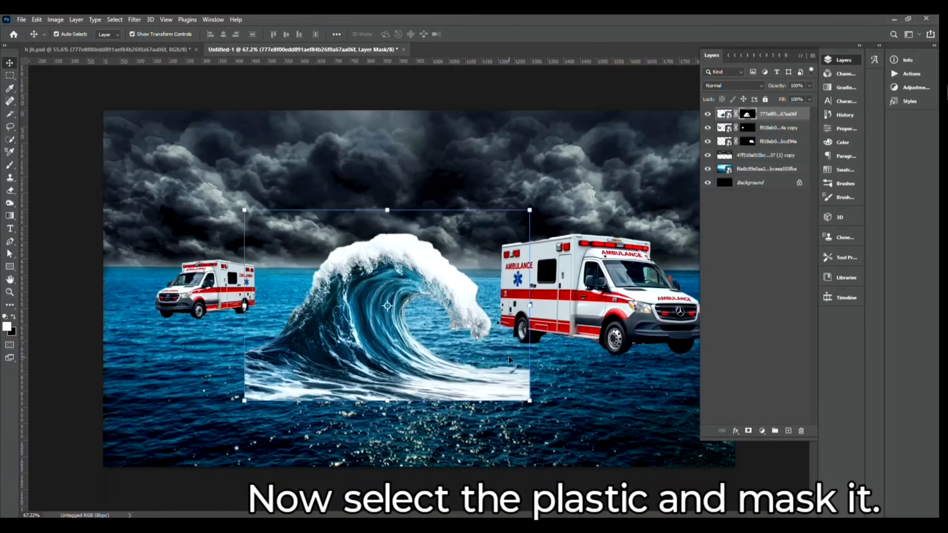
Step: Scale the wave to about 68% around the small ambulance and move its layer below both ambulance layers
drag(387, 210, 174, 221)
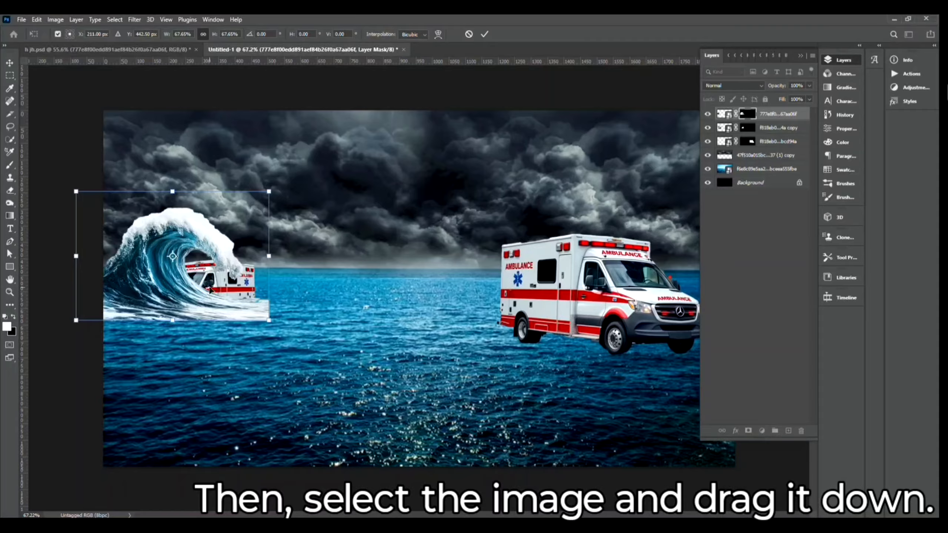
drag(776, 112, 775, 148)
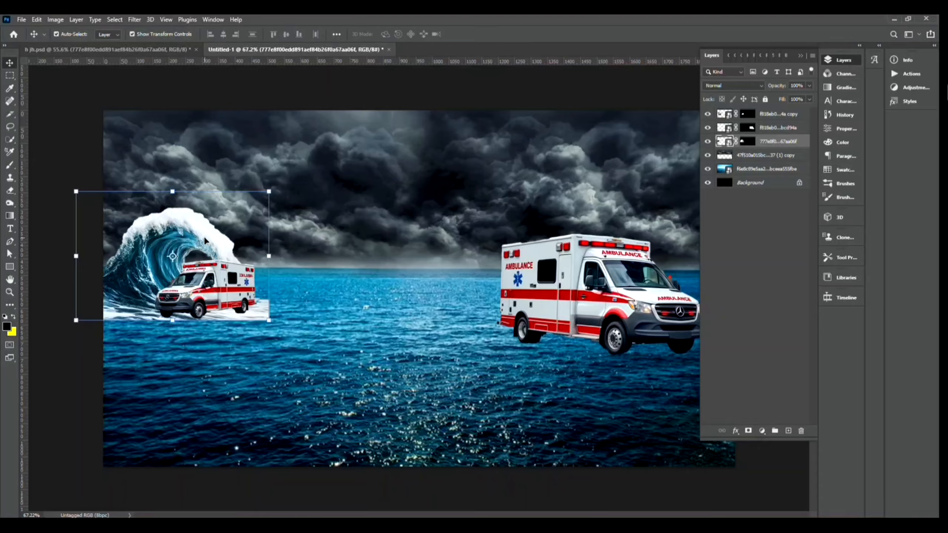
Step: Hide the small ambulance, rasterize the wave layer and softly erase the wave's base to blend it into the sea
click(232, 288)
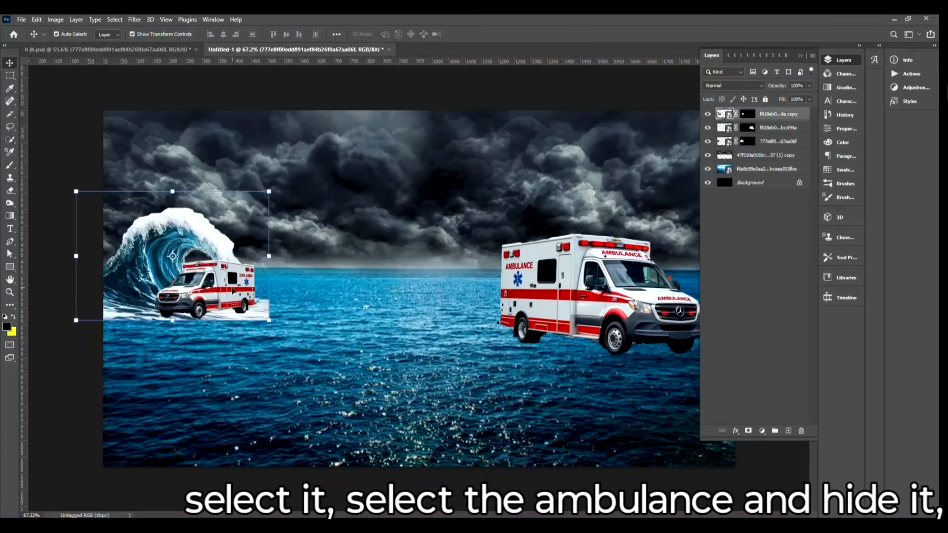
click(708, 114)
click(220, 258)
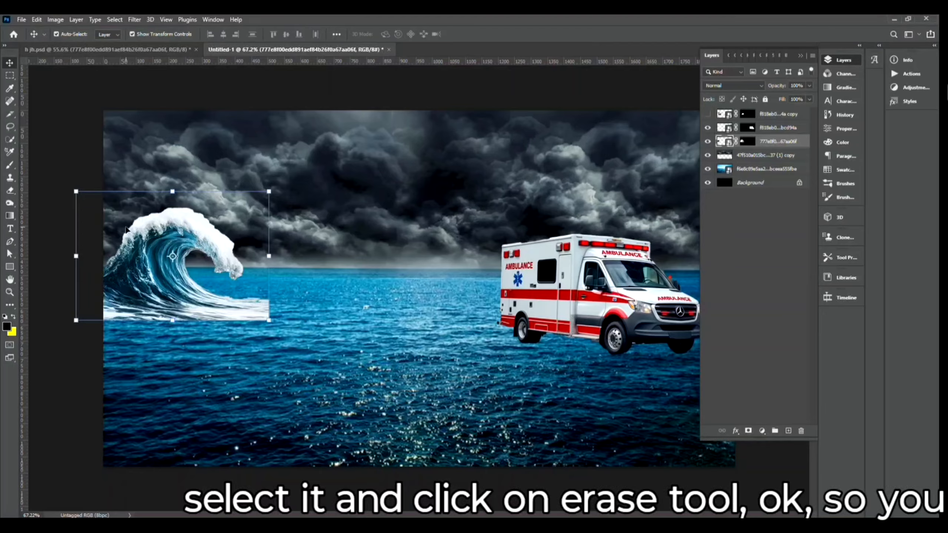
click(9, 192)
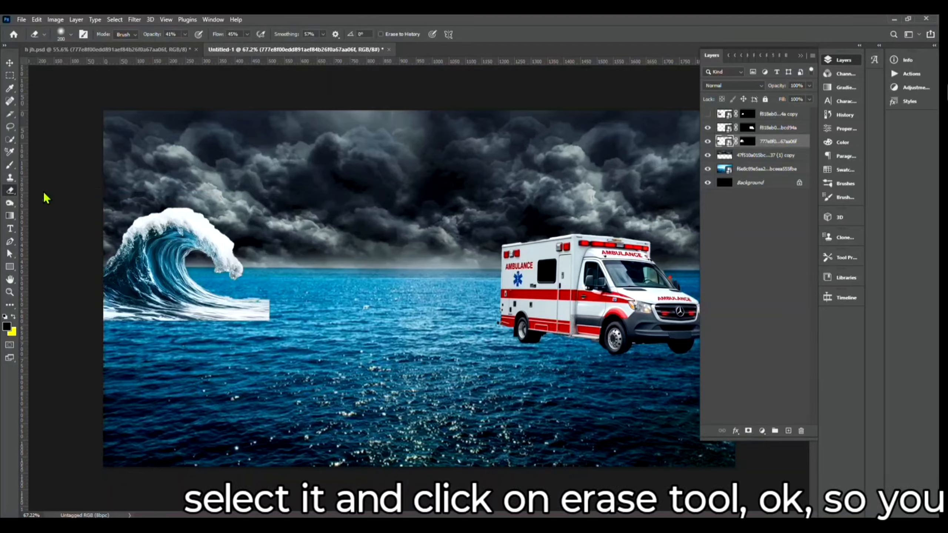
click(226, 317)
click(459, 211)
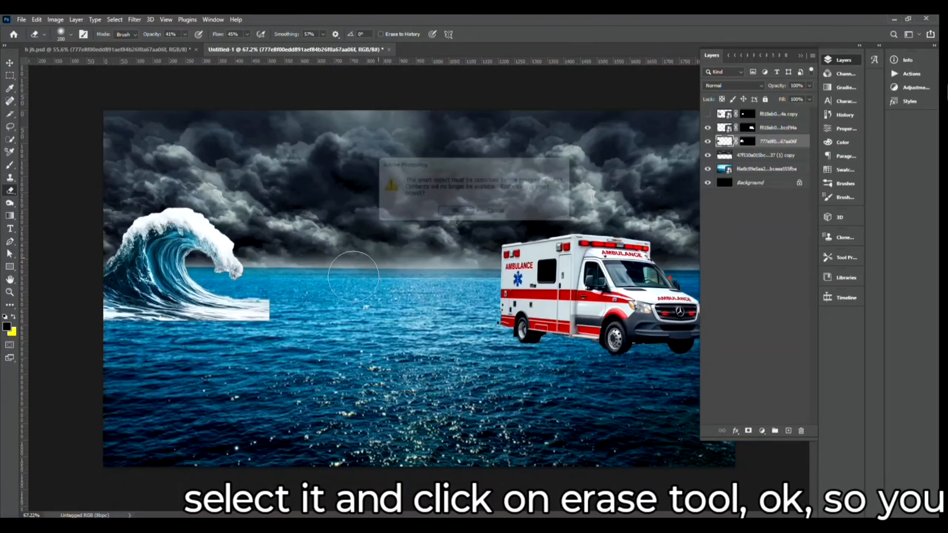
mouse_move(286, 316)
mouse_down()
mouse_move(238, 314)
mouse_move(272, 320)
mouse_move(268, 311)
mouse_move(206, 331)
mouse_move(257, 310)
mouse_up()
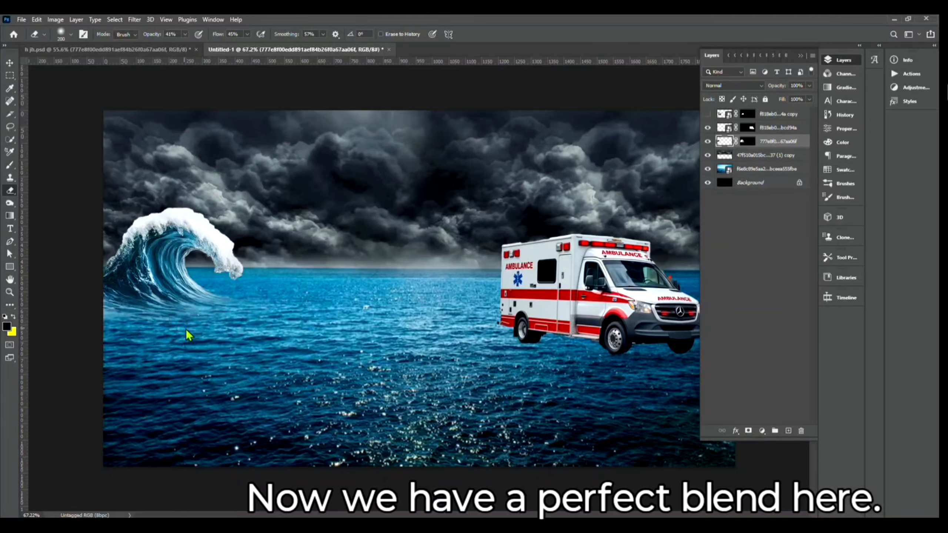
Step: Show the small ambulance again, scale it to about 86% and position it inside the curl of the wave
click(10, 63)
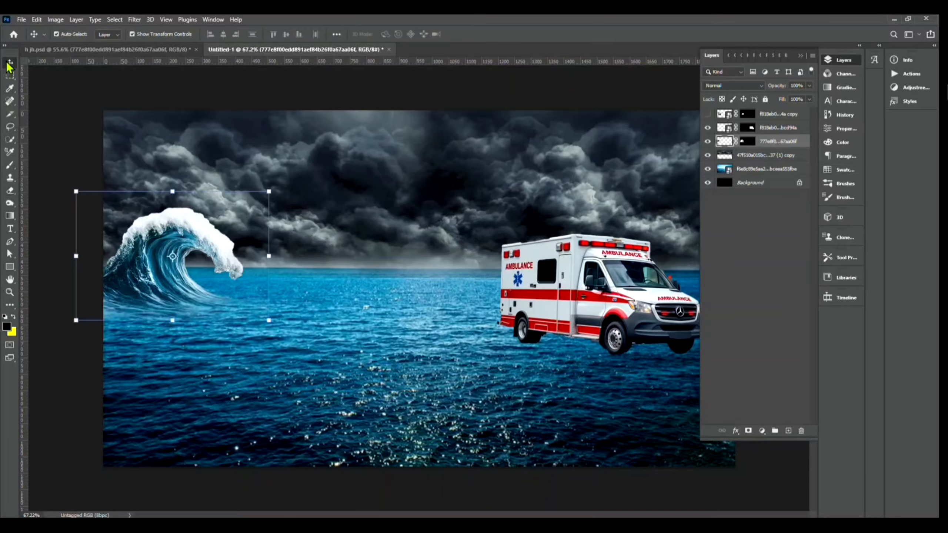
click(708, 114)
click(658, 101)
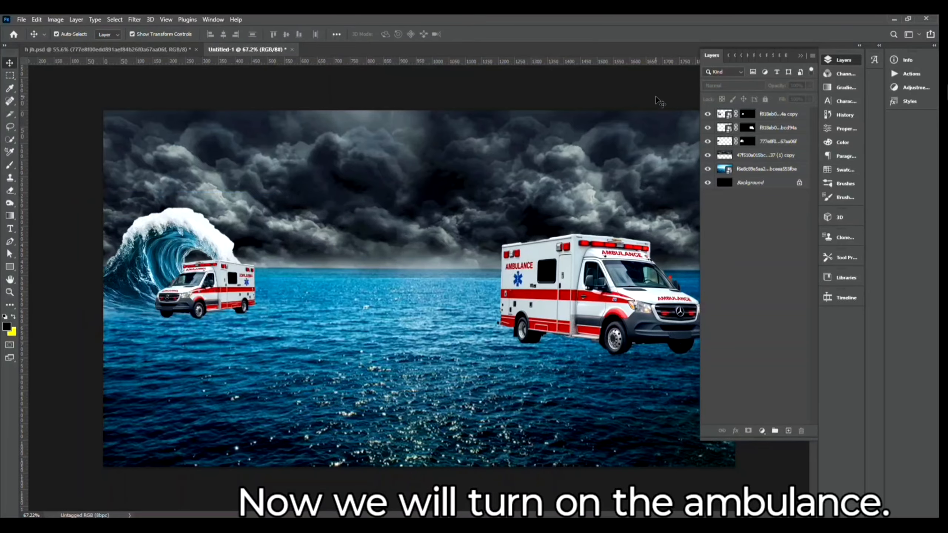
drag(232, 292, 218, 292)
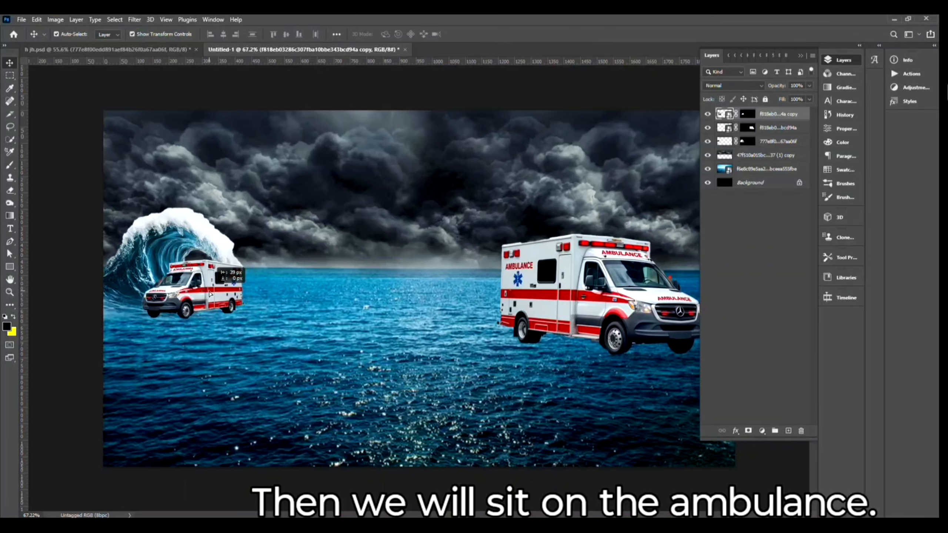
drag(256, 214, 238, 233)
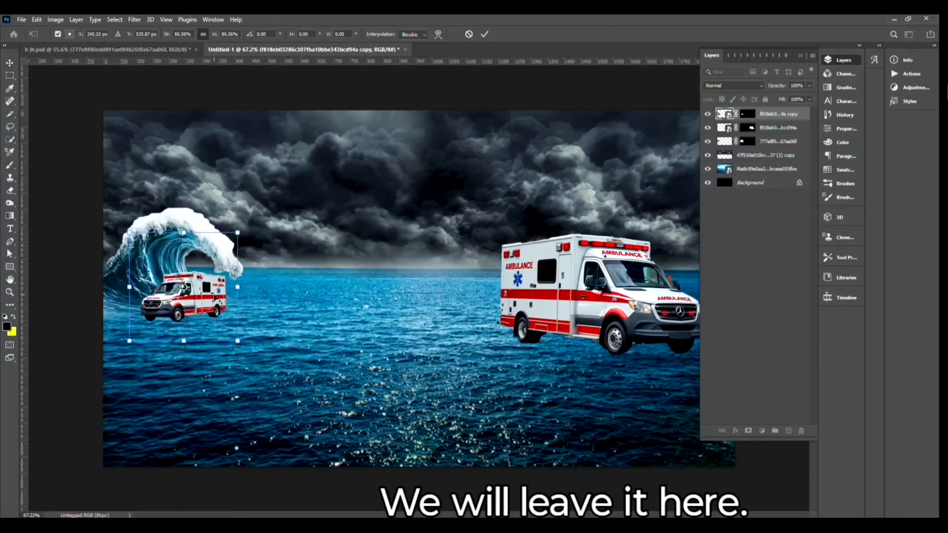
drag(215, 292, 209, 286)
drag(204, 286, 204, 285)
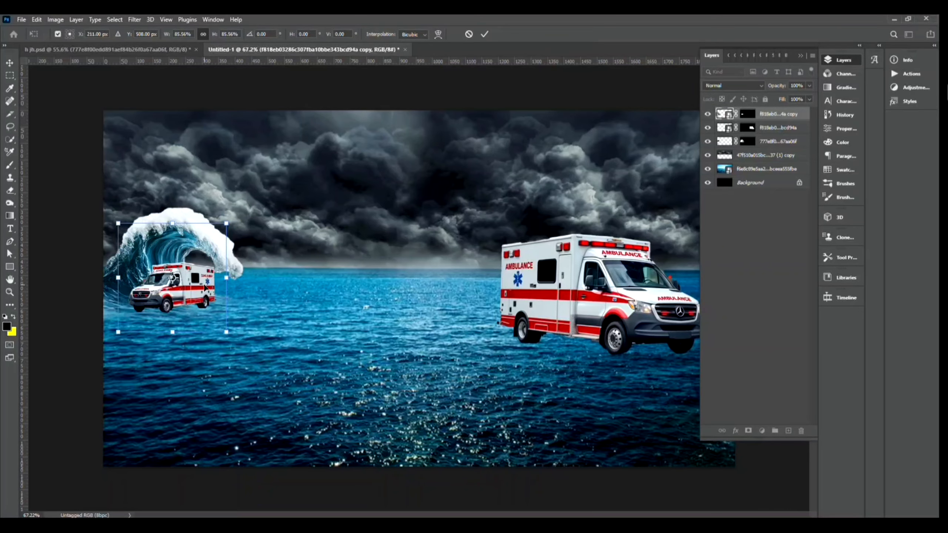
Step: Rasterize the small ambulance's smart object layer for use with the Eraser tool
click(9, 194)
scroll(146, 317, up, 3)
scroll(147, 316, up, 5)
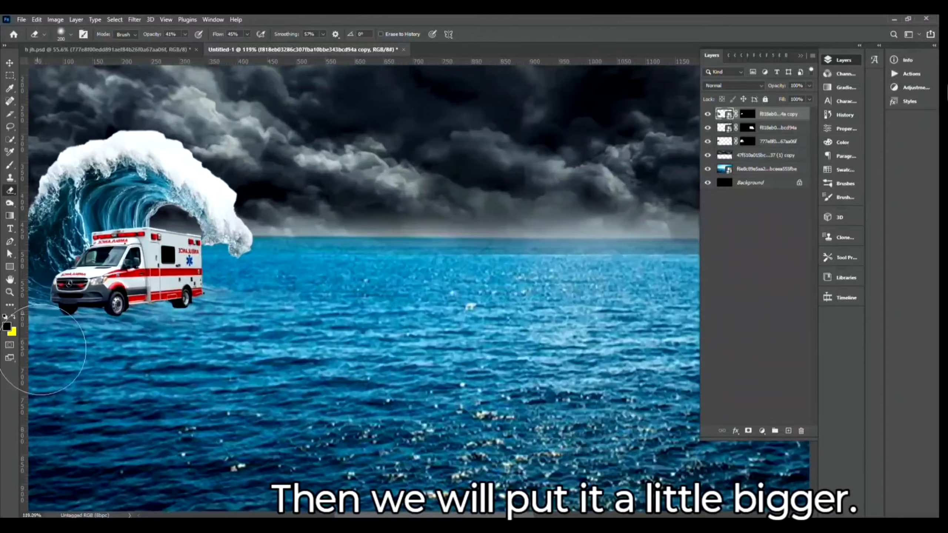
key(h)
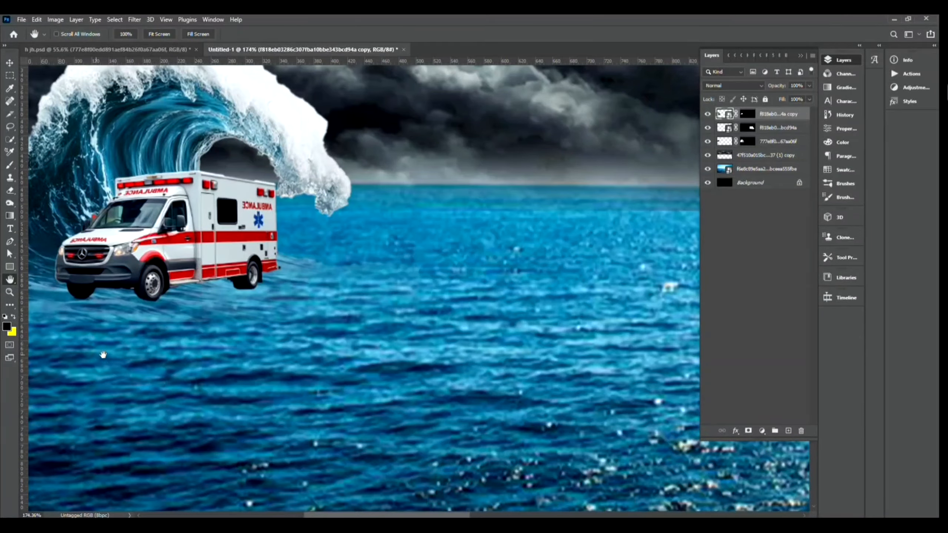
drag(130, 287, 307, 303)
scroll(308, 303, up, 3)
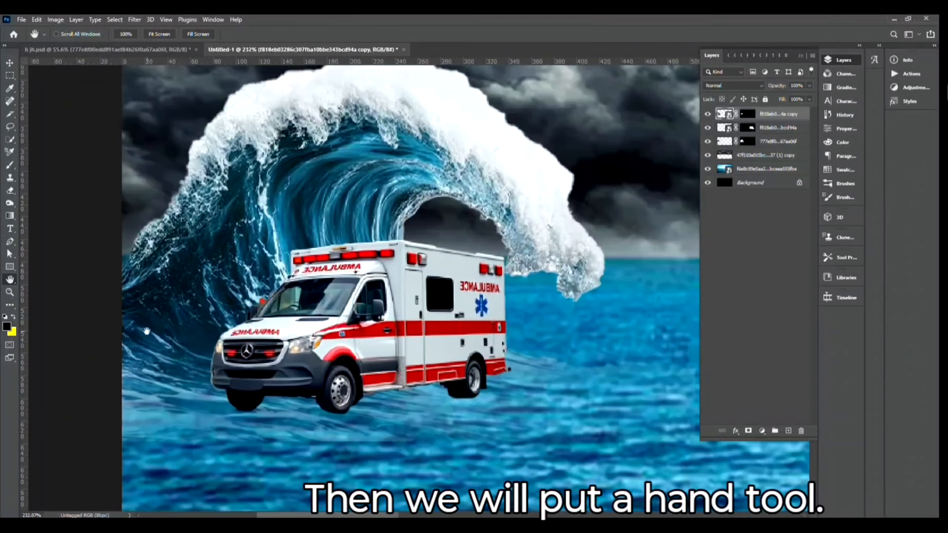
click(10, 190)
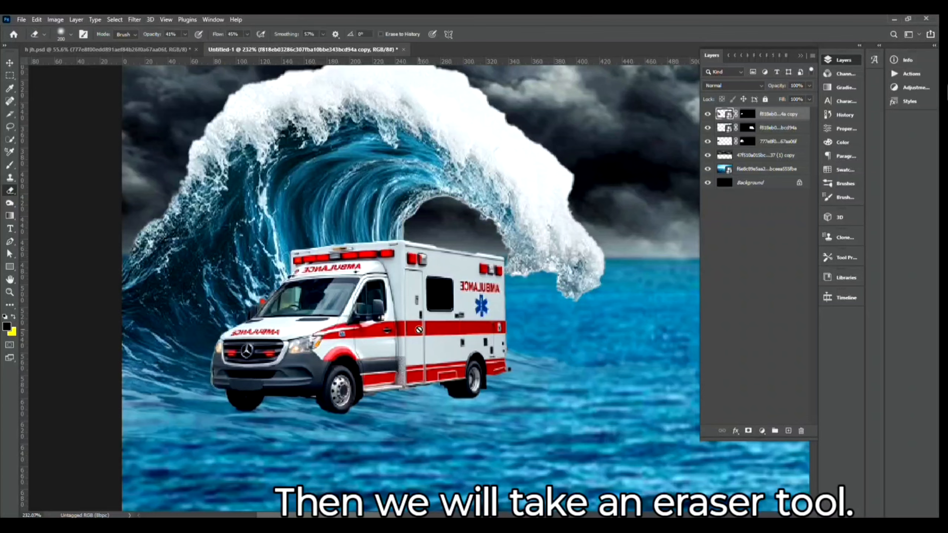
click(391, 292)
click(445, 215)
click(450, 295)
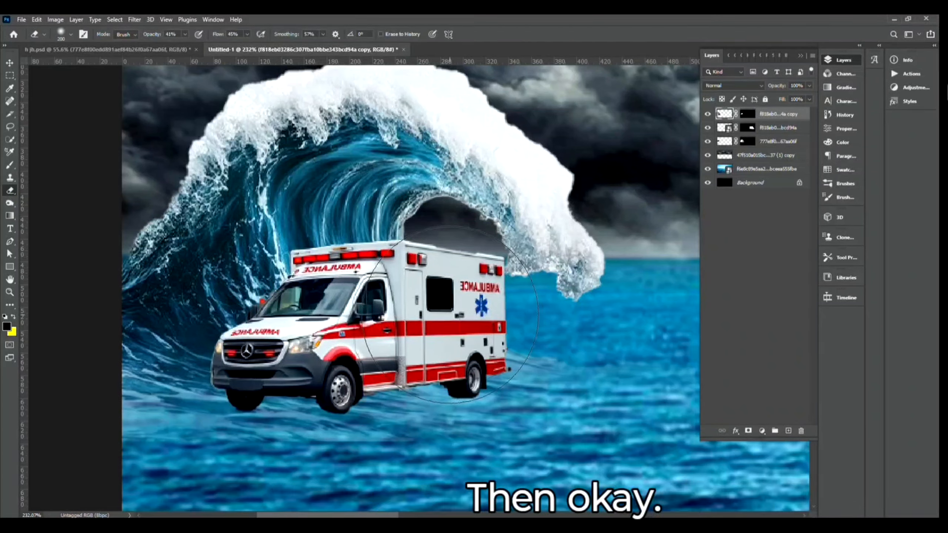
Step: Erase the small ambulance's wheels and underside into the water with a soft eraser reduced to between 25 and 45 px
key(bracketleft)
key(bracketleft)
key(bracketleft)
key(bracketleft)
key(bracketleft)
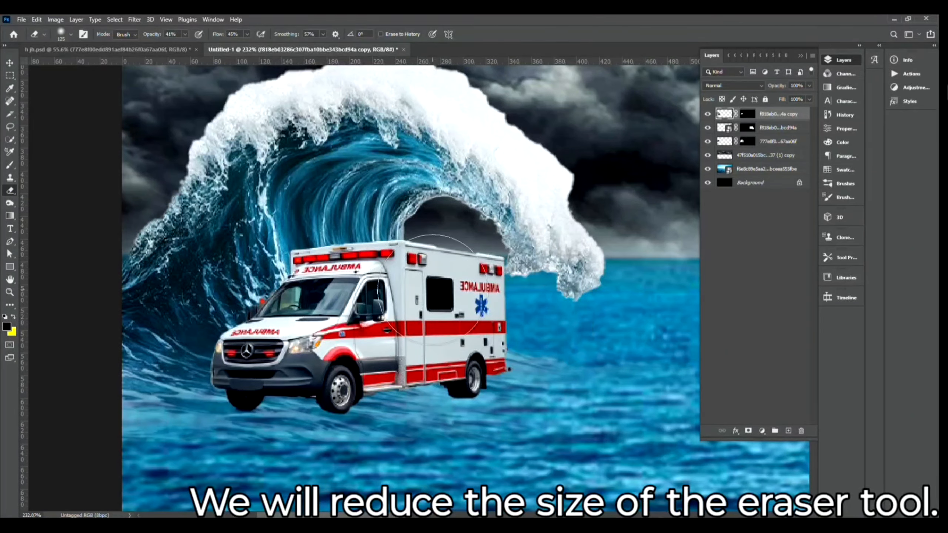
key(bracketleft)
key(bracketleft)
key(bracketleft)
key(bracketleft)
key(bracketleft)
key(bracketleft)
key(bracketleft)
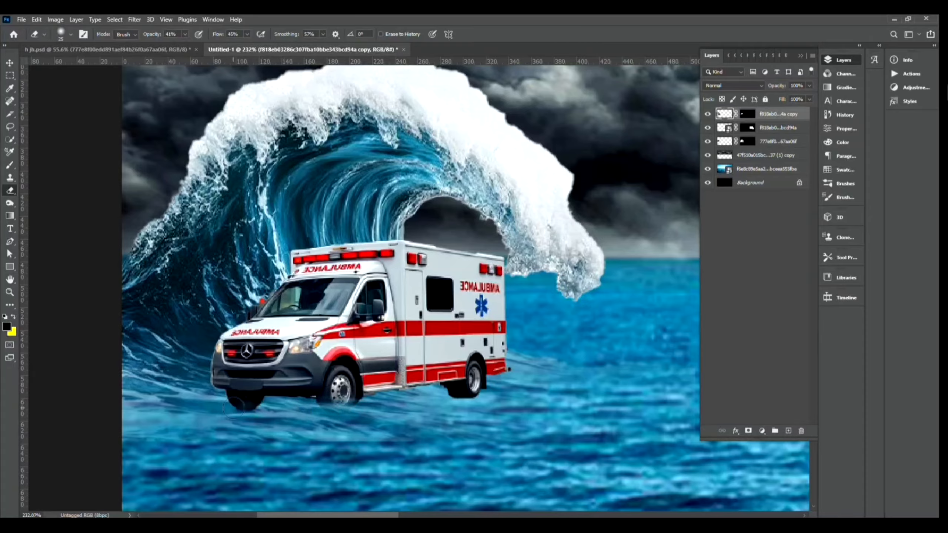
key(bracketright)
key(bracketright)
key(bracketright)
key(bracketright)
mouse_move(234, 409)
mouse_down()
mouse_move(253, 407)
mouse_move(216, 394)
mouse_move(234, 405)
mouse_move(282, 401)
mouse_move(256, 397)
mouse_move(323, 411)
mouse_move(330, 403)
mouse_move(218, 395)
mouse_move(388, 388)
mouse_move(471, 396)
mouse_move(498, 384)
mouse_move(457, 399)
mouse_move(451, 386)
mouse_move(474, 383)
mouse_up()
key(ctrl+0)
key(v)
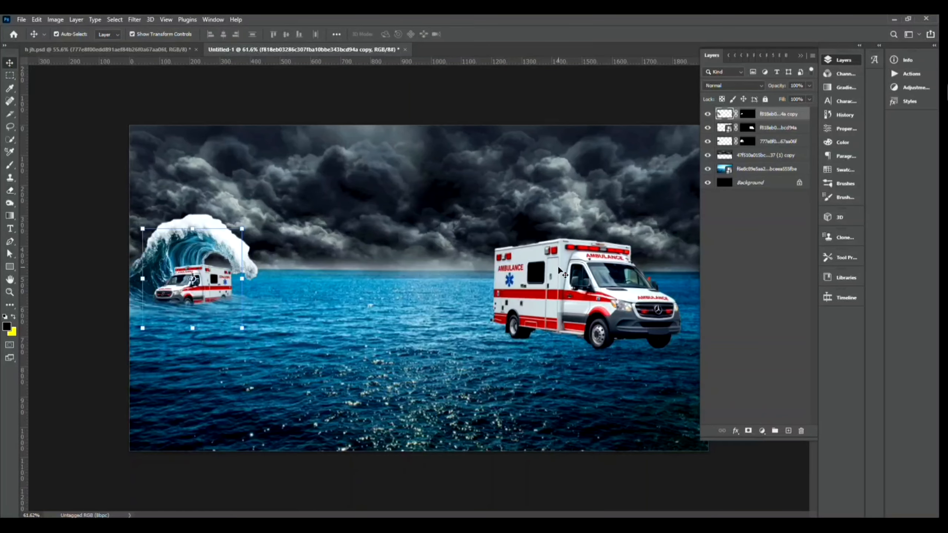
Step: Select the large ambulance and rasterize its smart object layer for erasing
click(560, 266)
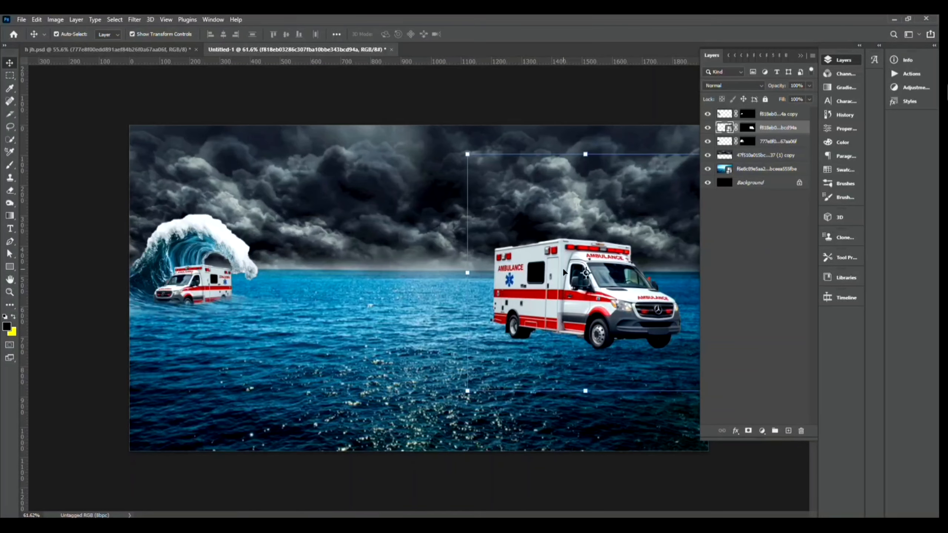
click(10, 191)
right_click(21, 193)
click(48, 191)
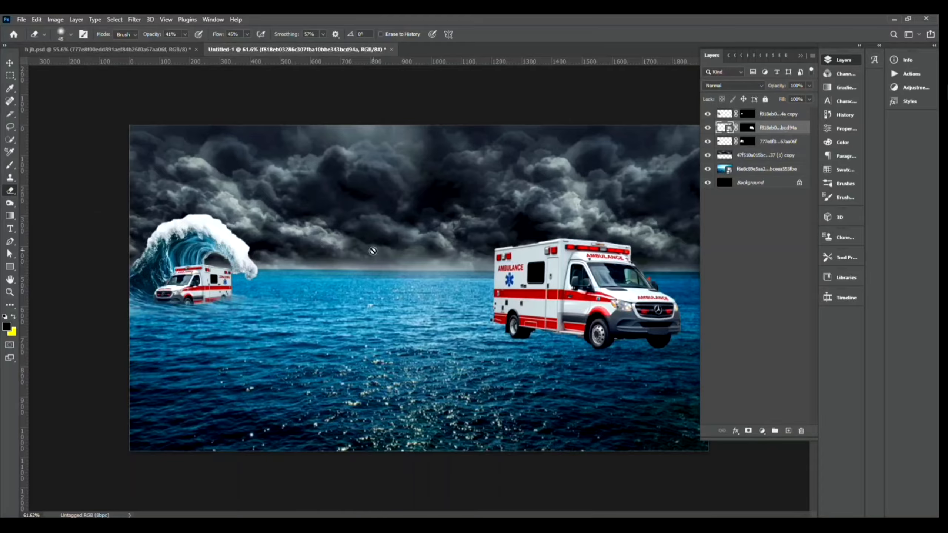
click(590, 291)
click(457, 212)
Step: Erase the lower wheels and underside of the large ambulance with a 100 px soft eraser so it sits in the water
scroll(523, 351, up, 5)
scroll(582, 365, up, 2)
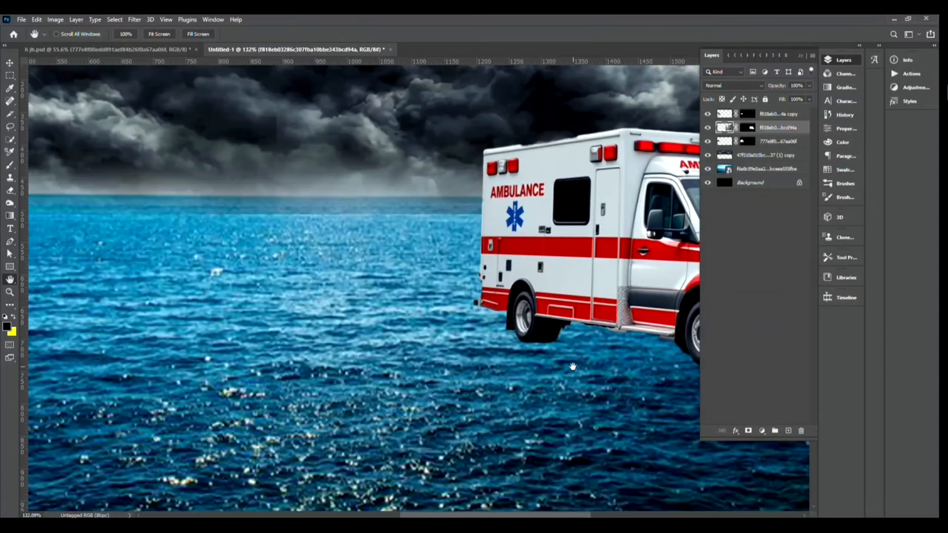
drag(581, 364, 277, 375)
scroll(255, 373, up, 1)
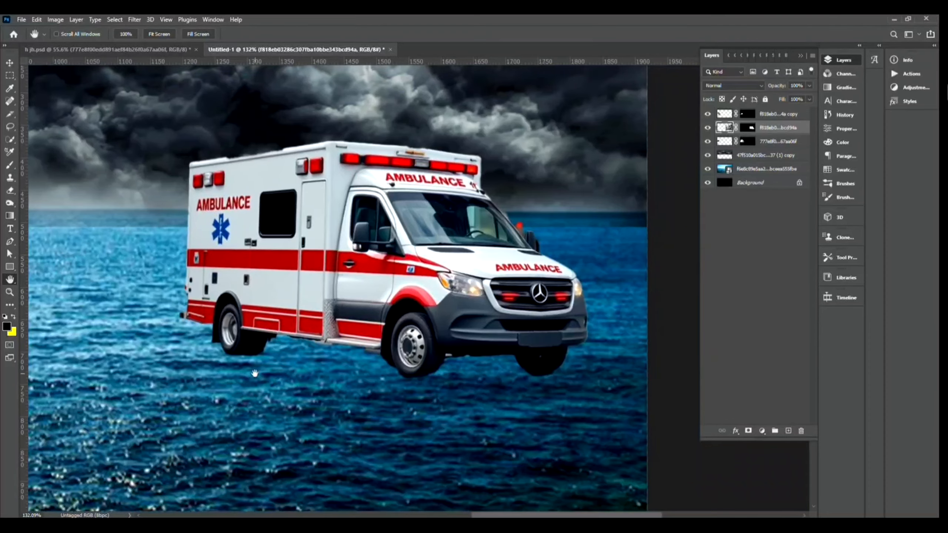
click(10, 191)
key(])
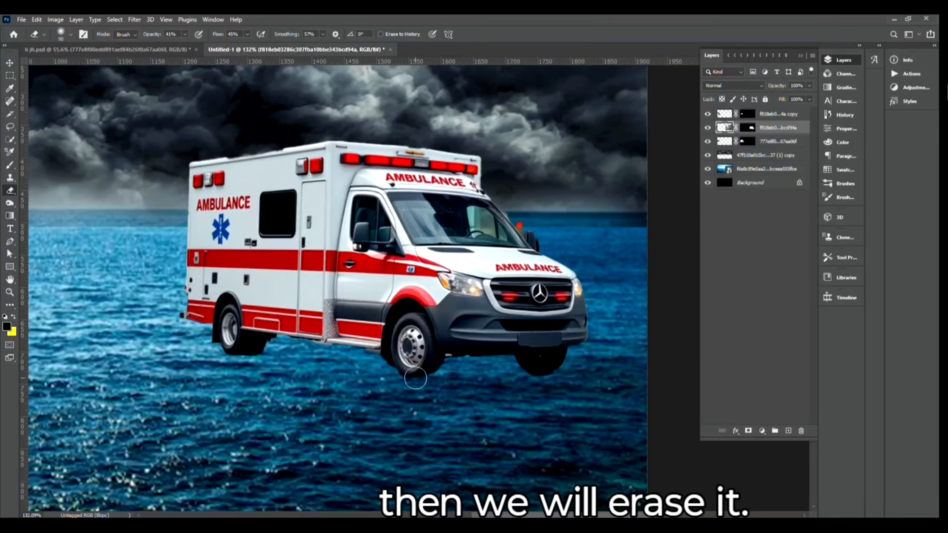
key(])
key(])
key(])
key(])
key(])
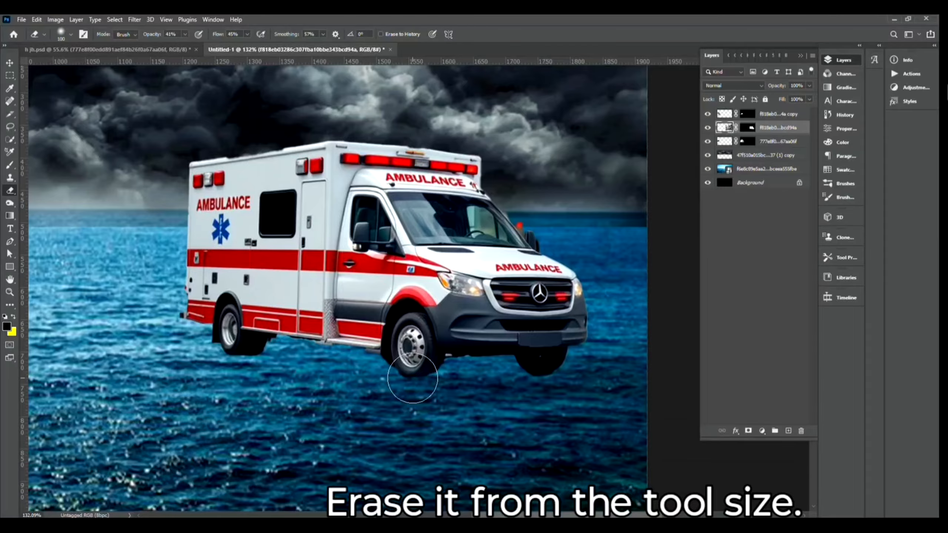
mouse_move(404, 376)
mouse_down()
mouse_move(446, 369)
mouse_move(377, 360)
mouse_up()
mouse_move(252, 348)
mouse_down()
mouse_move(213, 345)
mouse_move(300, 356)
mouse_move(567, 360)
mouse_move(235, 336)
mouse_up()
key(v)
click(406, 277)
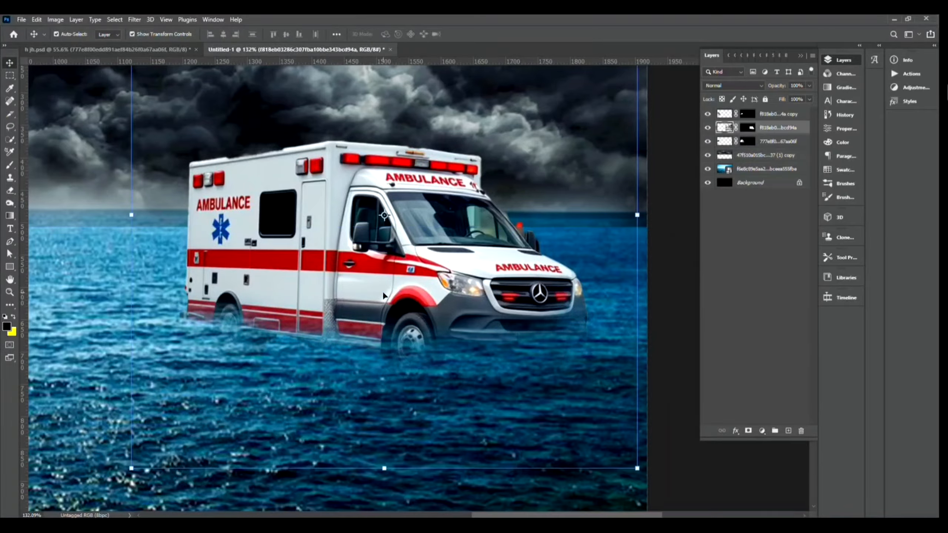
Step: Copy the photo of the man holding a cat from h jh.psd into the middle of the Untitled-1 composite
drag(128, 494, 99, 467)
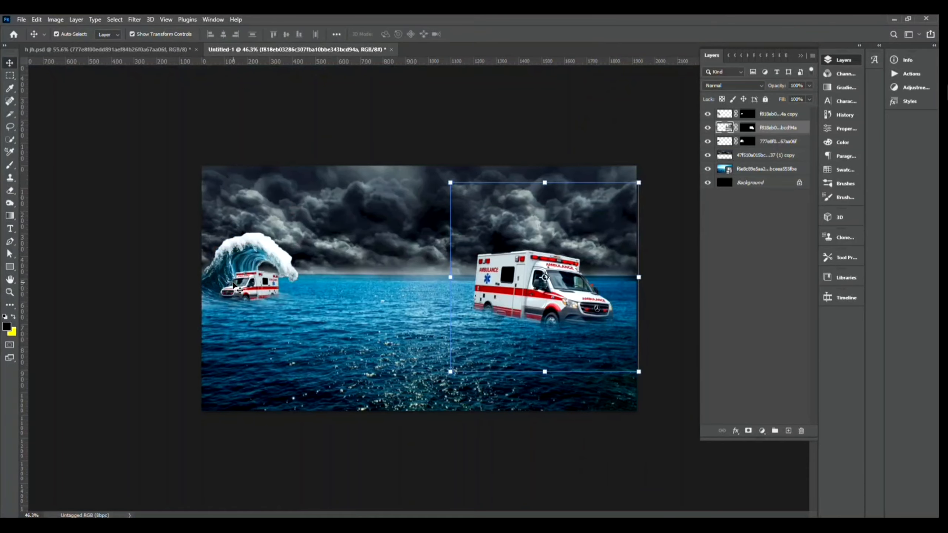
drag(296, 245, 292, 240)
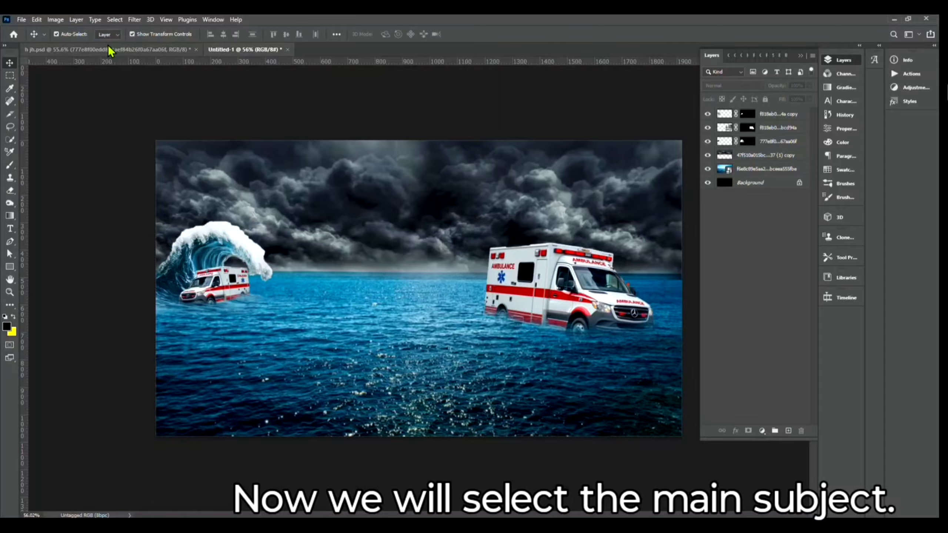
click(111, 51)
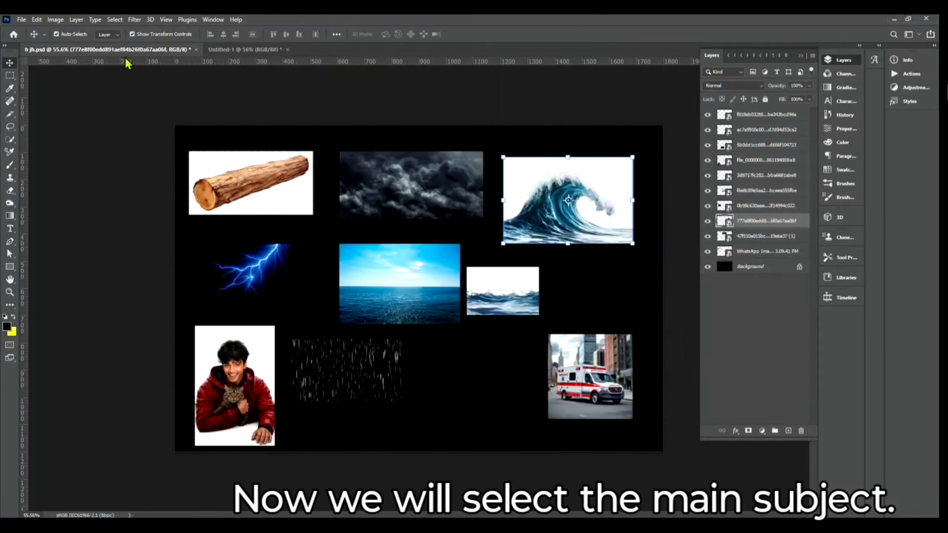
drag(225, 362, 421, 288)
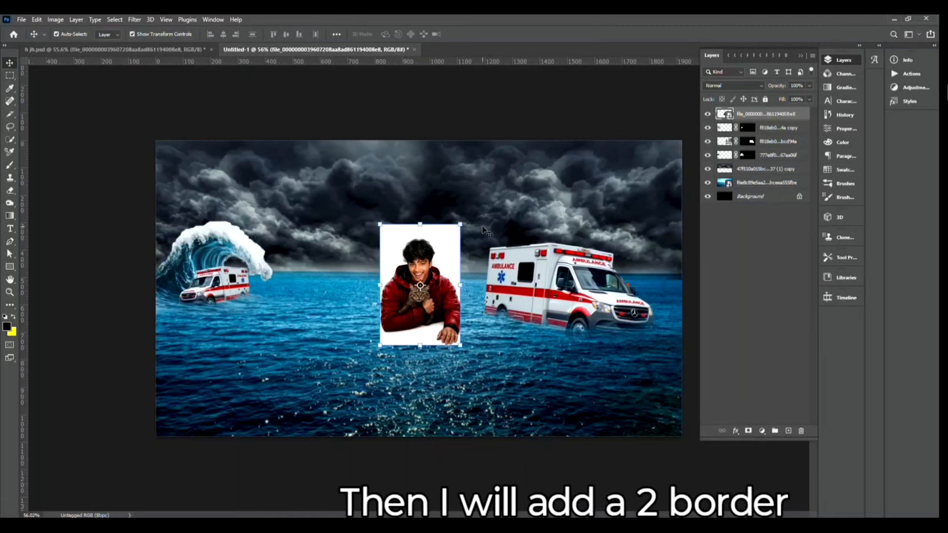
Step: Scale the man-and-cat photo to 15.18% and position it between the curling wave and the large ambulance
drag(420, 223, 428, 171)
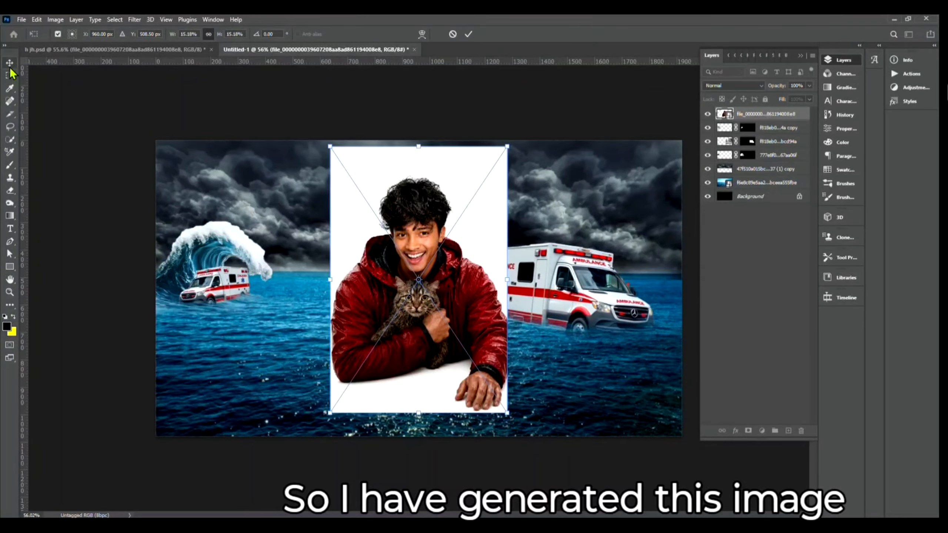
key(Return)
drag(452, 270, 433, 284)
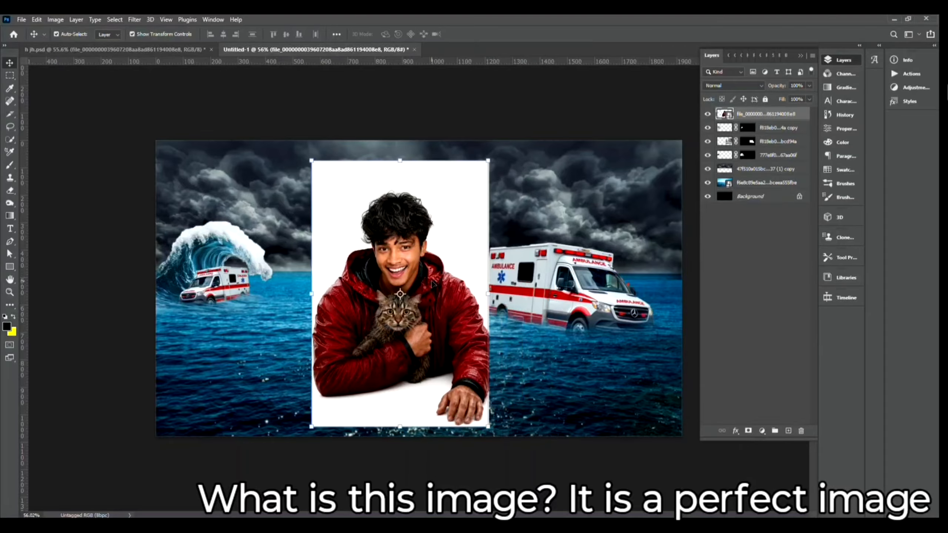
scroll(432, 284, up, 5)
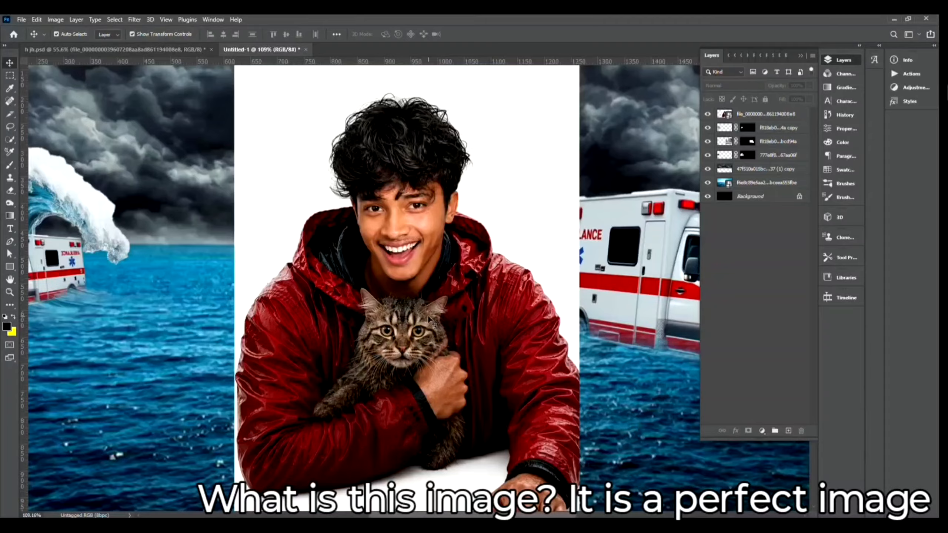
drag(431, 207, 485, 220)
scroll(469, 232, down, 3)
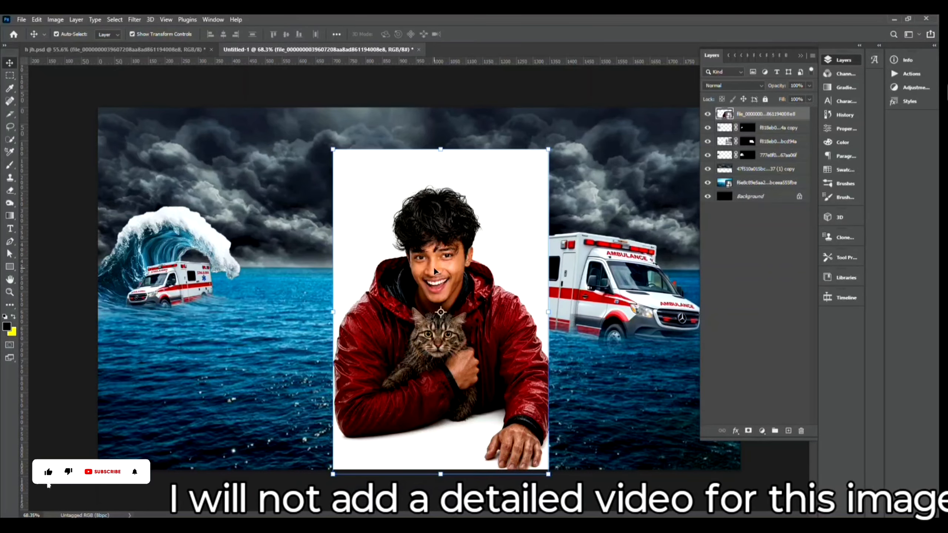
scroll(435, 266, up, 2)
scroll(435, 265, down, 3)
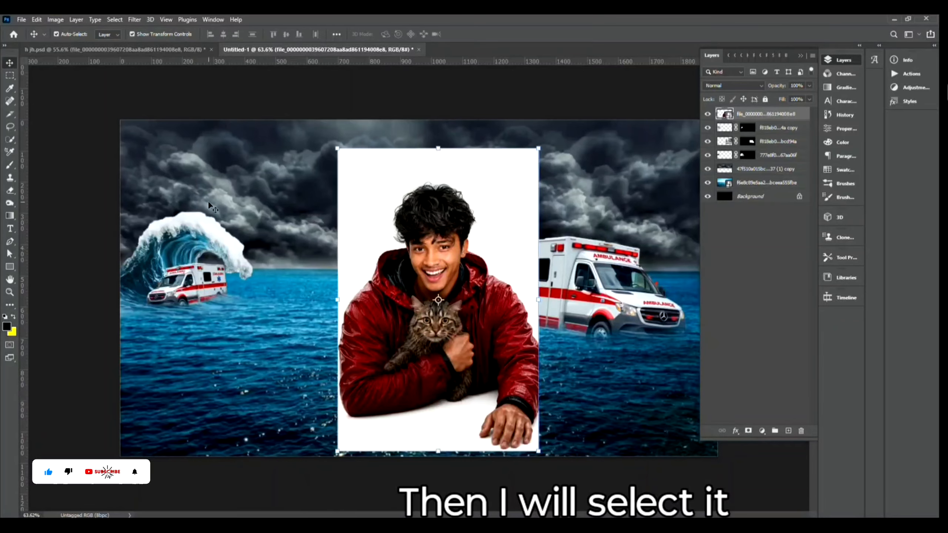
Step: Select the man and cat on the photo layer with Select Subject
click(114, 19)
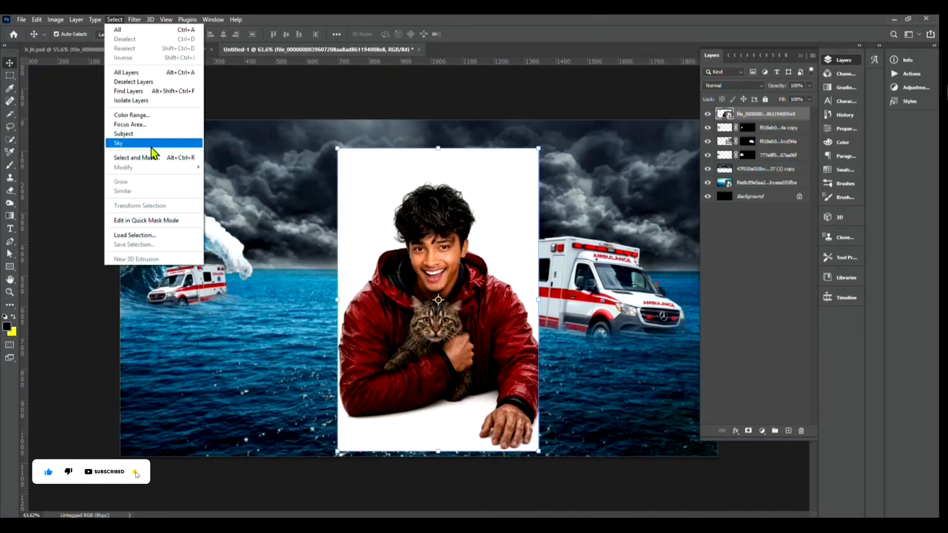
click(123, 134)
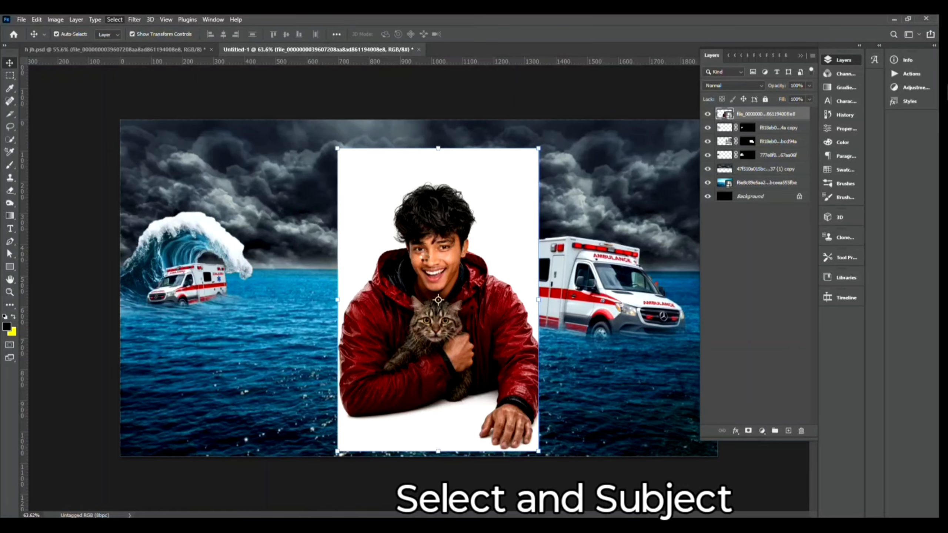
scroll(441, 256, up, 2)
Step: Take the man-and-cat selection into Select and Mask with the Refine Edge Brush and output it as a Layer Mask
click(114, 19)
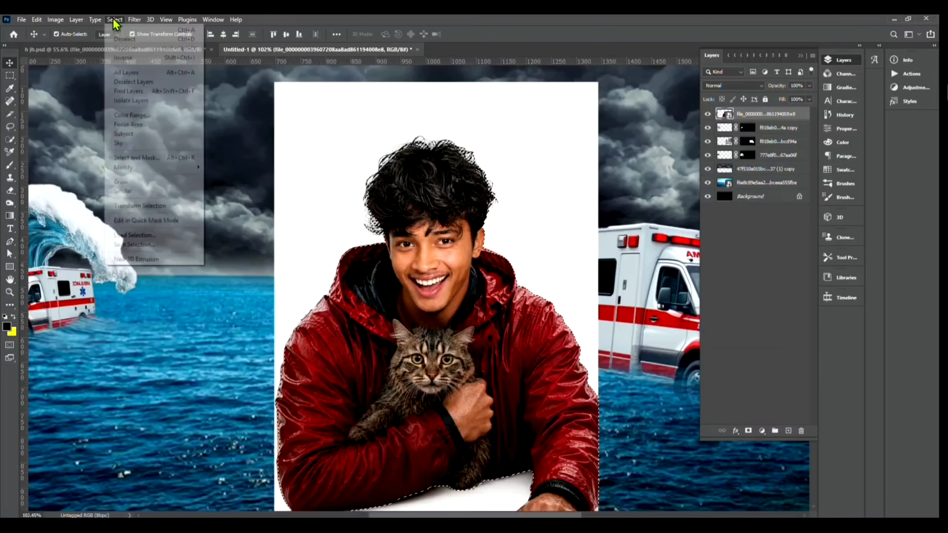
click(137, 158)
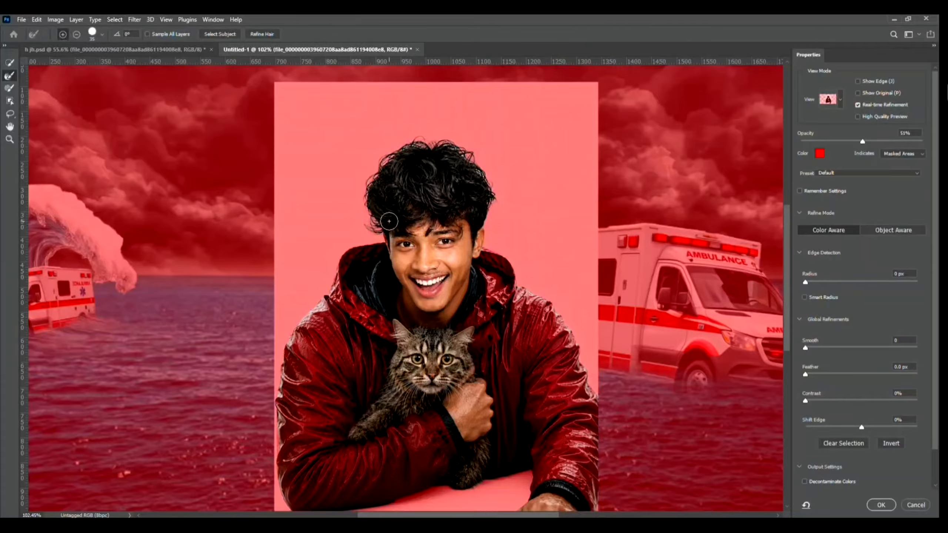
click(10, 77)
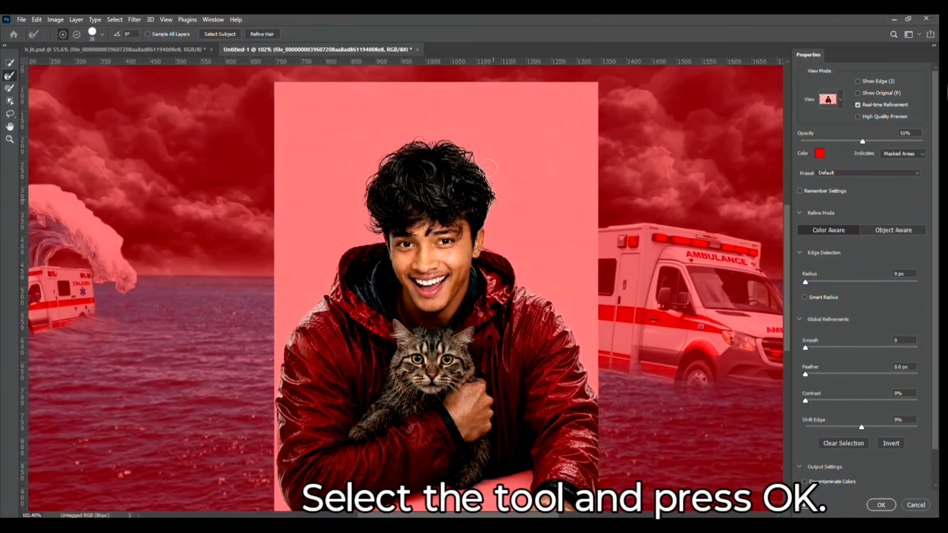
scroll(840, 492, down, 2)
click(841, 484)
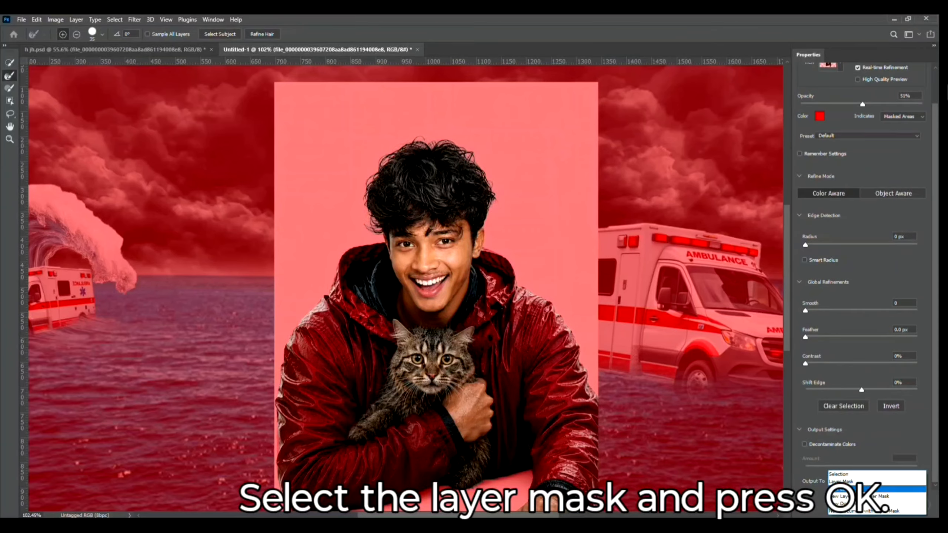
click(853, 482)
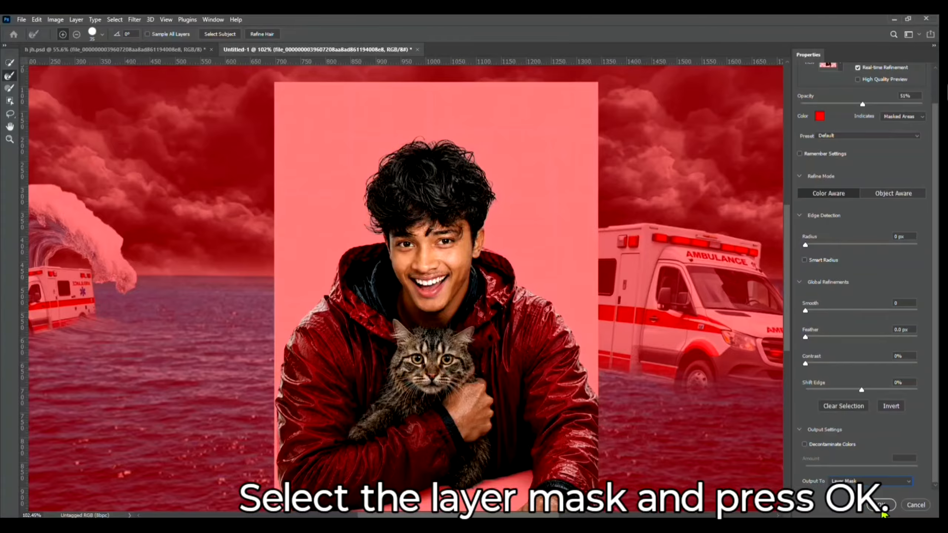
click(882, 512)
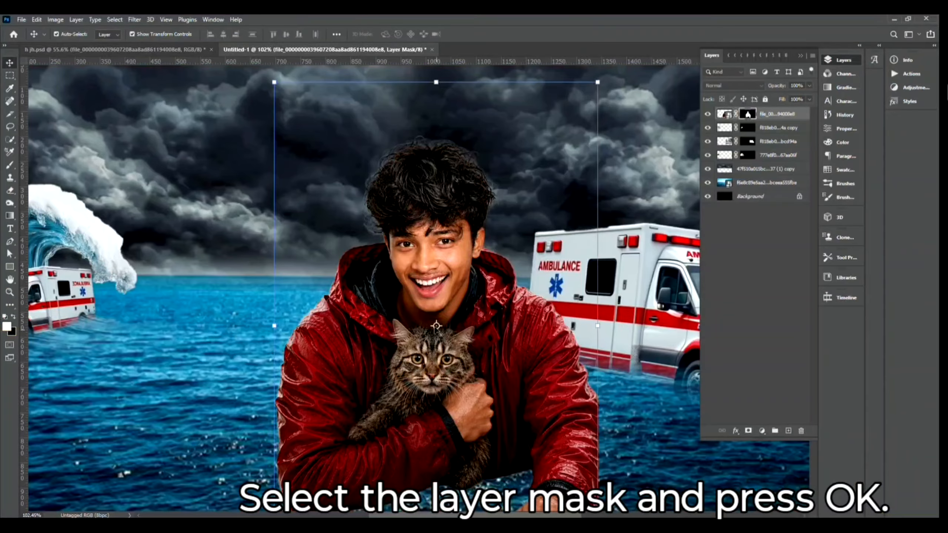
Step: Enlarge the cut-out man and cat upward over the middle of the scene and rasterize their smart object for the Eraser tool
key(ctrl+0)
drag(437, 148, 440, 93)
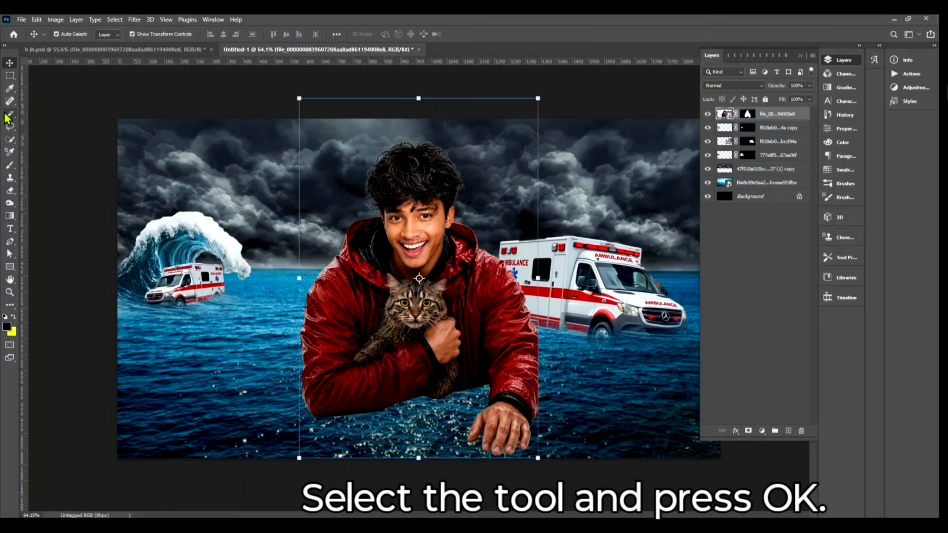
right_click(11, 191)
click(45, 189)
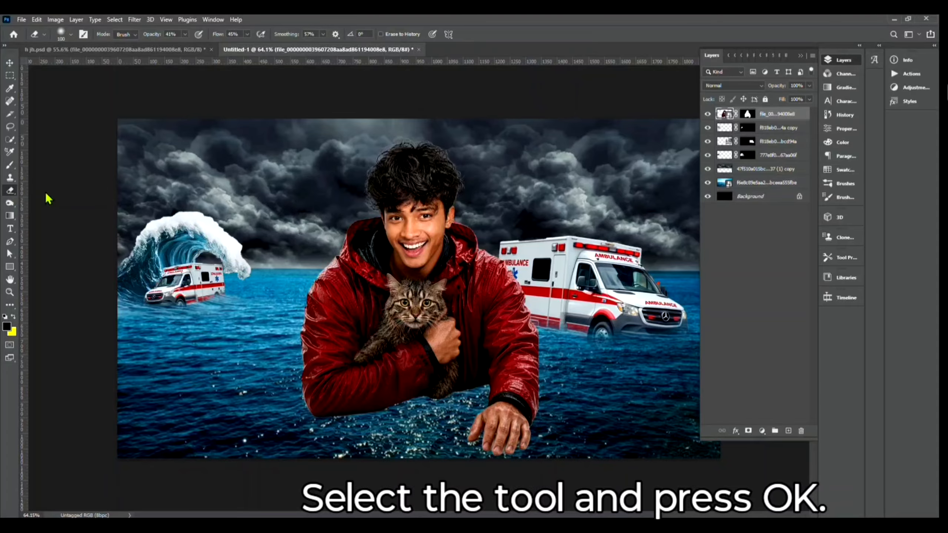
click(407, 331)
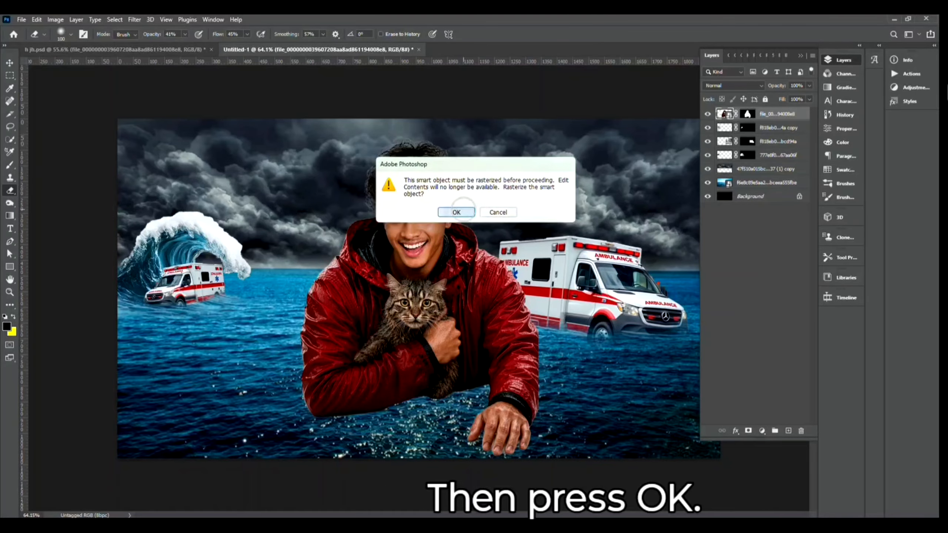
click(453, 212)
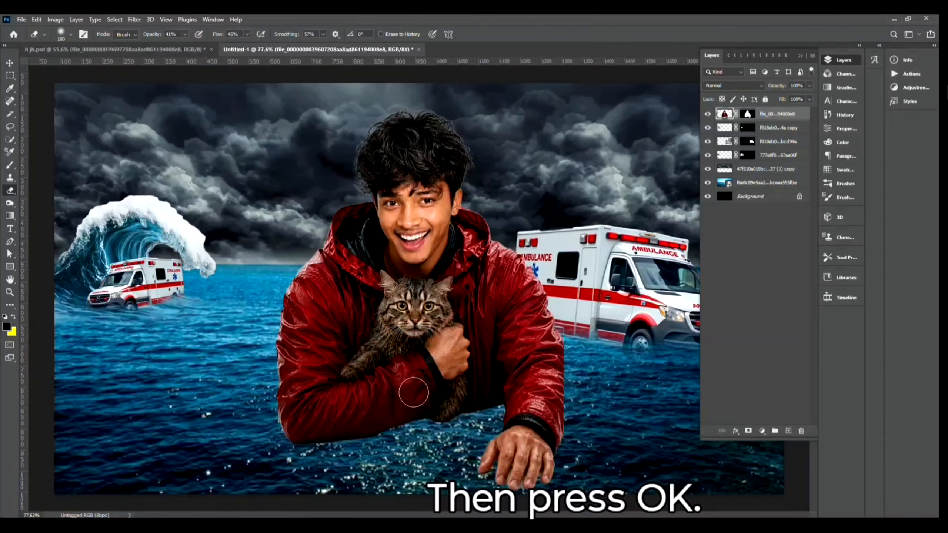
Step: Erase the lower edges of the man's sleeves and the cat into the water with a 100 px soft eraser at 41% opacity
scroll(396, 443, up, 8)
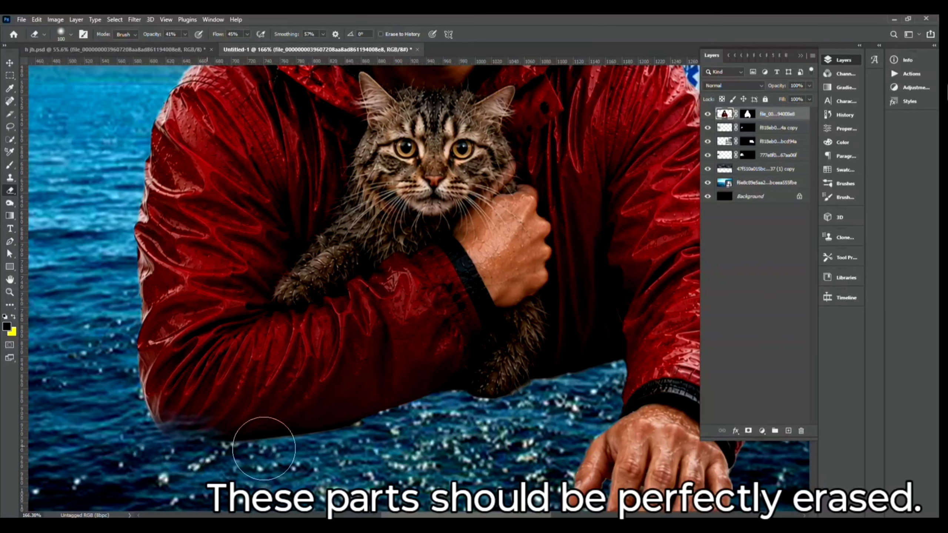
mouse_move(286, 442)
mouse_down()
mouse_move(257, 458)
mouse_move(332, 450)
mouse_move(246, 450)
mouse_move(373, 443)
mouse_move(267, 443)
mouse_move(140, 406)
mouse_move(142, 421)
mouse_move(347, 432)
mouse_move(425, 405)
mouse_up()
key(ctrl+0)
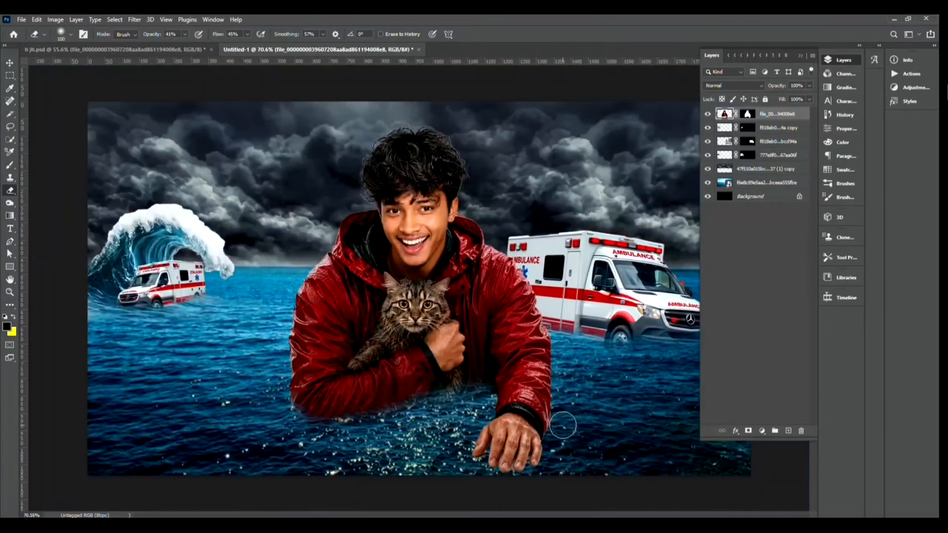
mouse_move(486, 396)
mouse_down()
mouse_move(490, 405)
mouse_move(496, 376)
mouse_up()
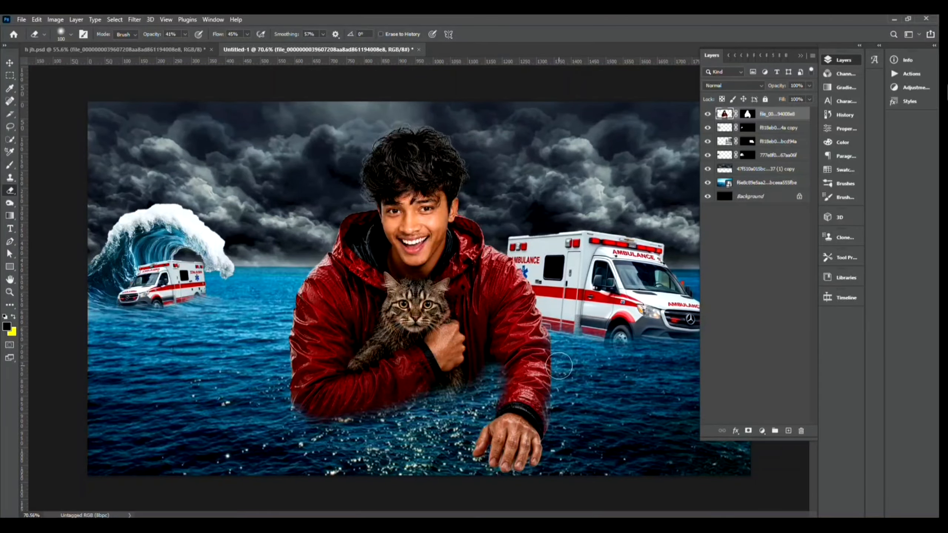
Step: Select the man-and-cat layer and apply Liquify to it with the Forward Warp brush at size 70 and pressure 100
click(9, 63)
scroll(453, 295, up, 3)
click(630, 391)
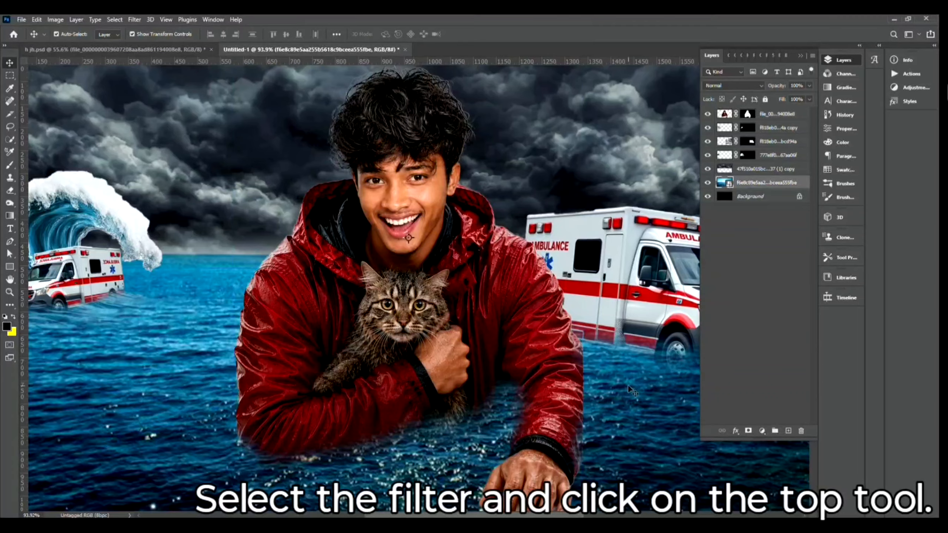
click(565, 371)
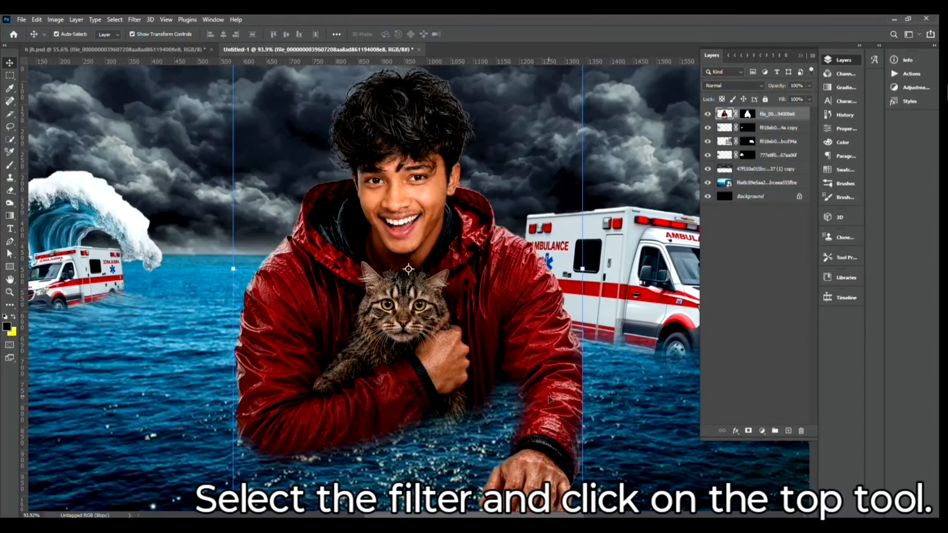
click(134, 20)
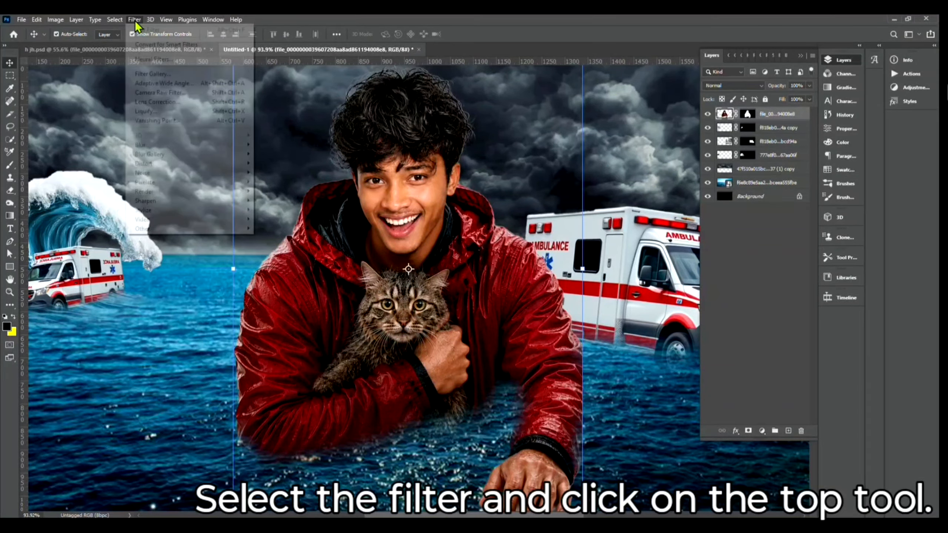
click(171, 112)
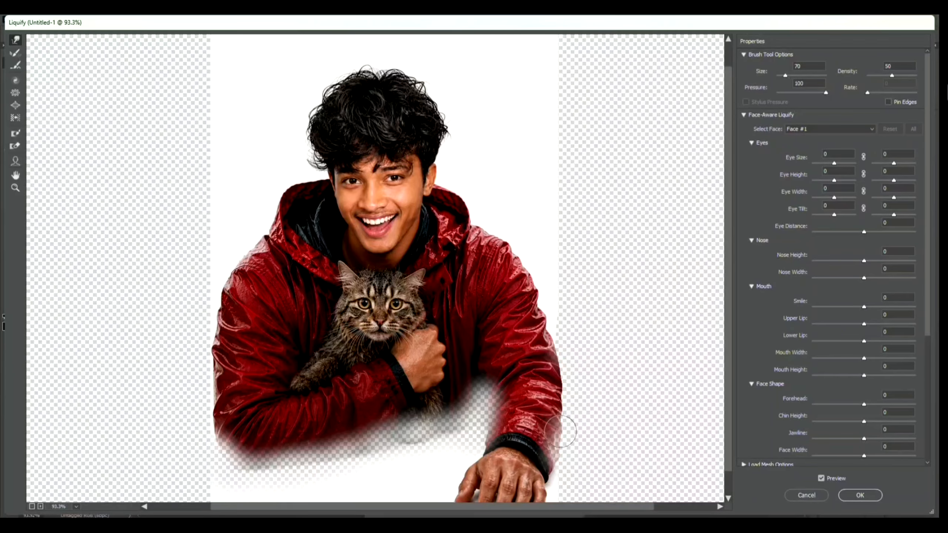
click(855, 496)
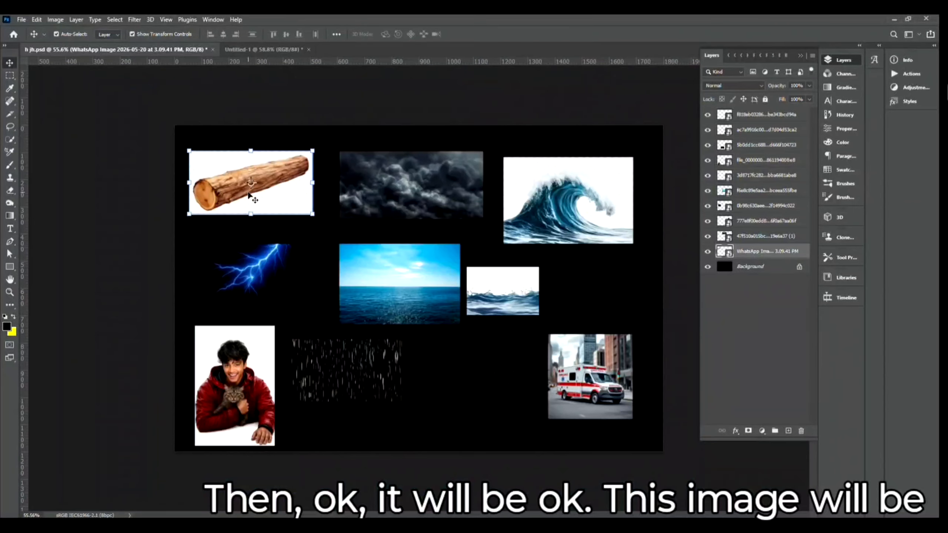
Step: Copy the wooden log image from h jh.psd into the composite and mask out its white background using Select Subject
drag(249, 196, 416, 331)
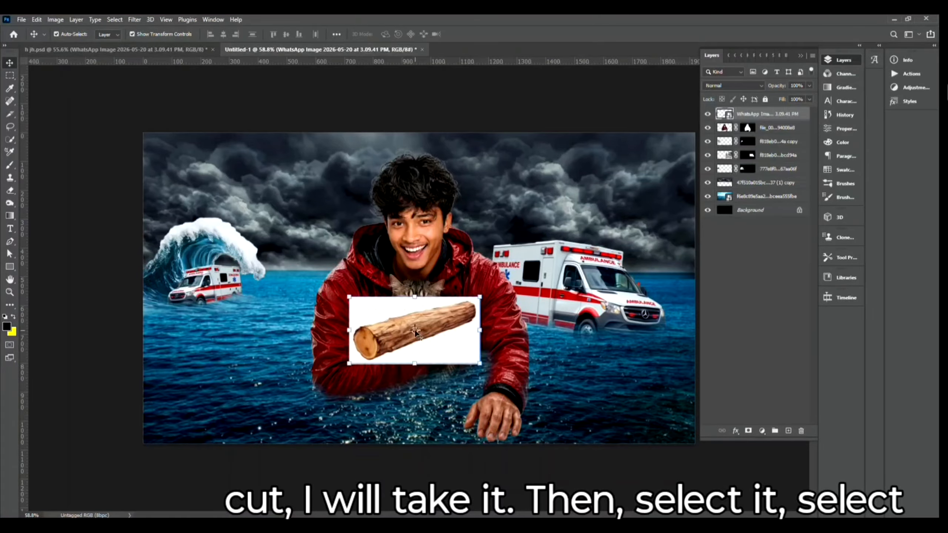
scroll(414, 327, up, 5)
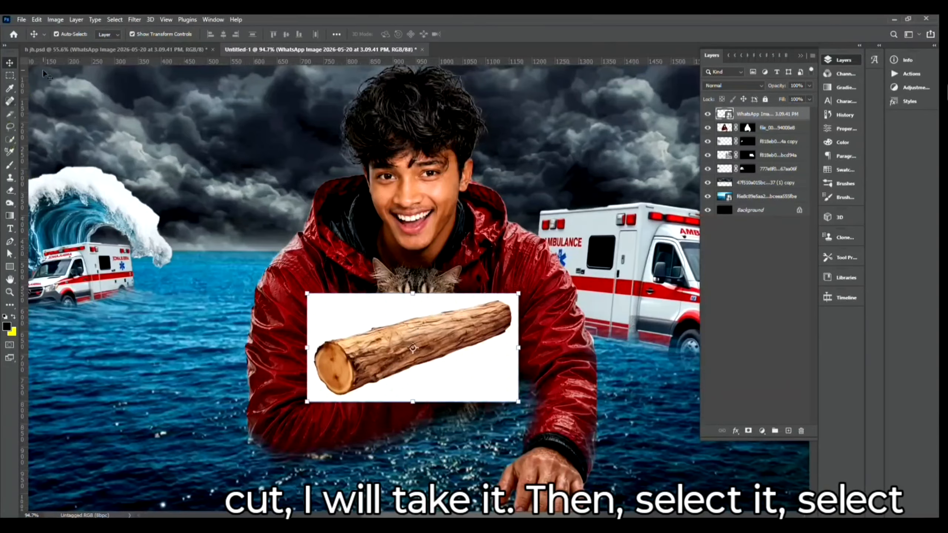
click(114, 20)
click(151, 134)
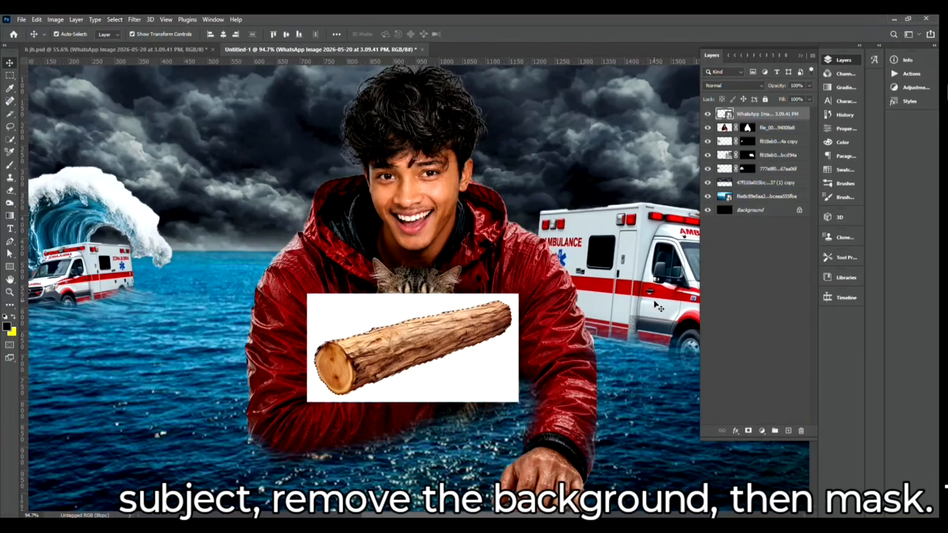
click(748, 430)
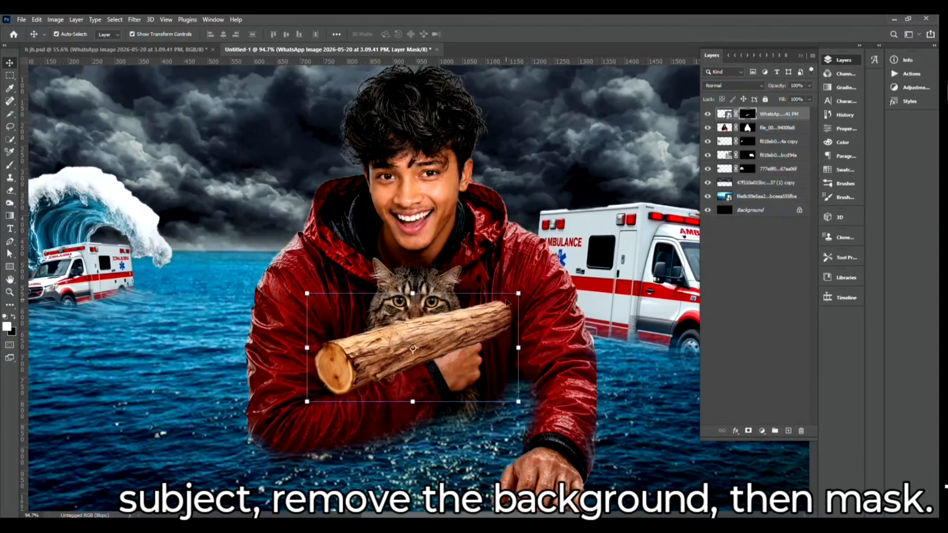
Step: Scale the log to 105.15% and position it across the man's outstretched hand near the canvas's lower edge
drag(518, 294, 552, 327)
drag(484, 332, 574, 474)
scroll(575, 474, down, 1)
scroll(574, 474, down, 2)
drag(524, 414, 526, 413)
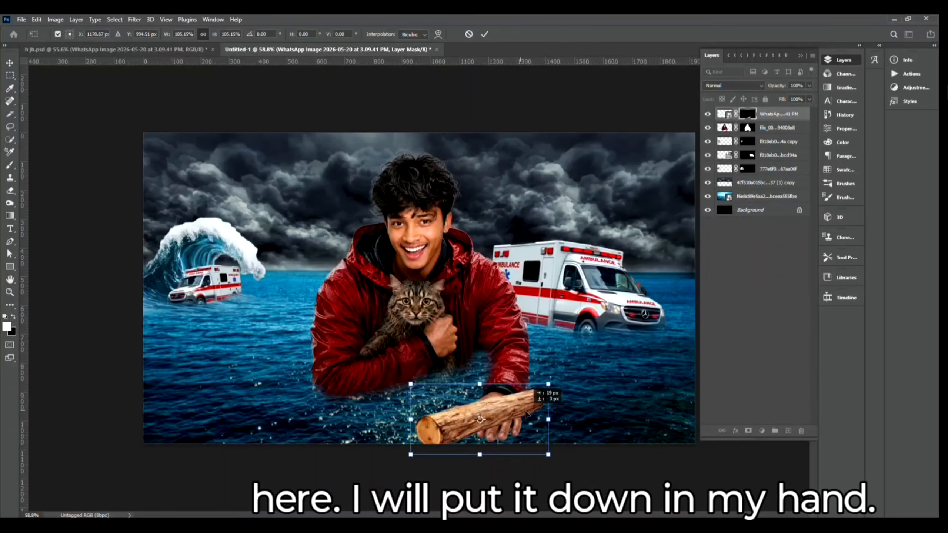
key(Return)
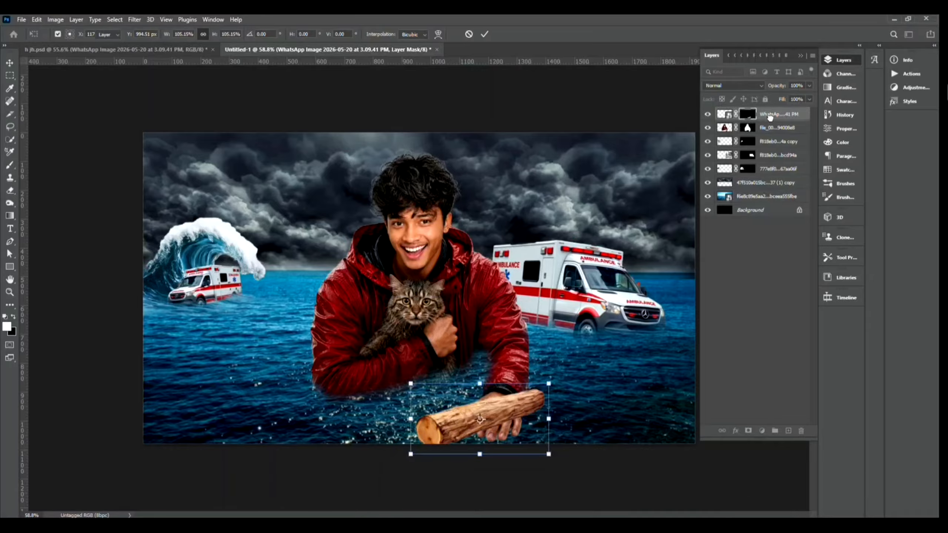
Step: Move the log layer beneath the man-and-cat layer and hide the man-and-cat layer
drag(772, 114, 772, 134)
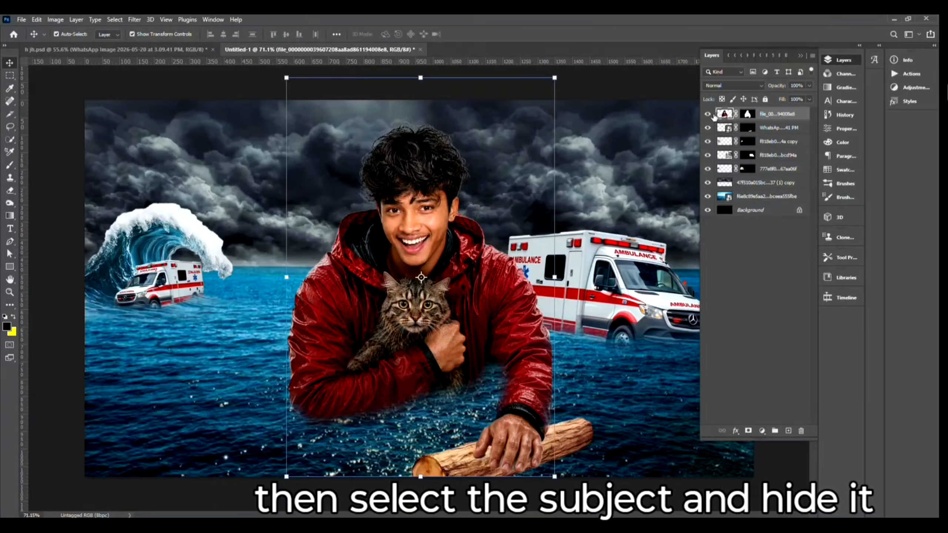
click(708, 114)
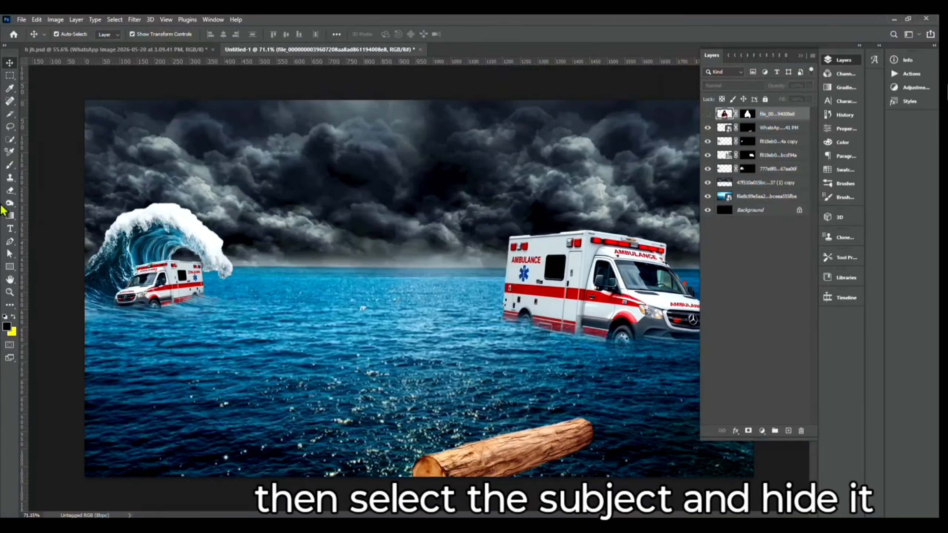
Step: Copy the blue lightning image from h jh.psd into the composite with Screen blending and place it in the sky above the large ambulance
click(126, 50)
click(275, 258)
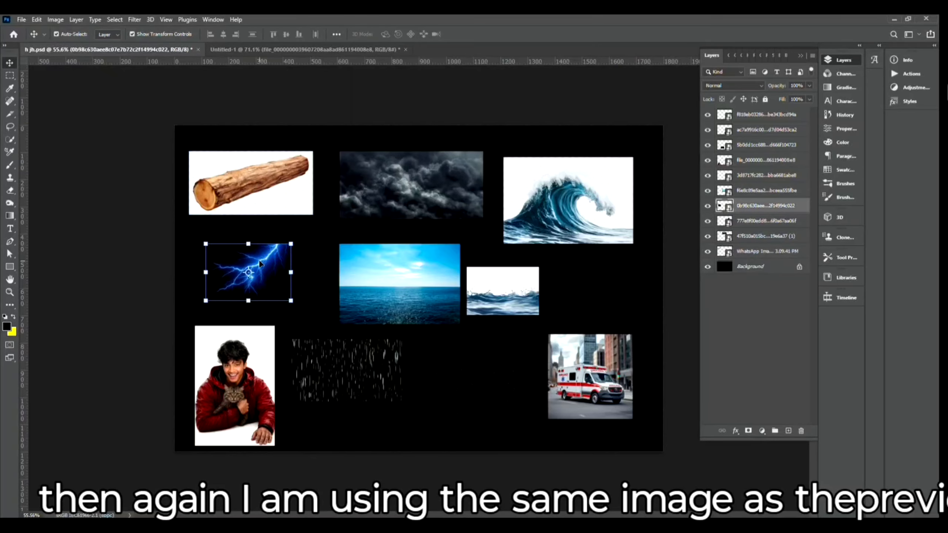
drag(243, 267, 247, 269)
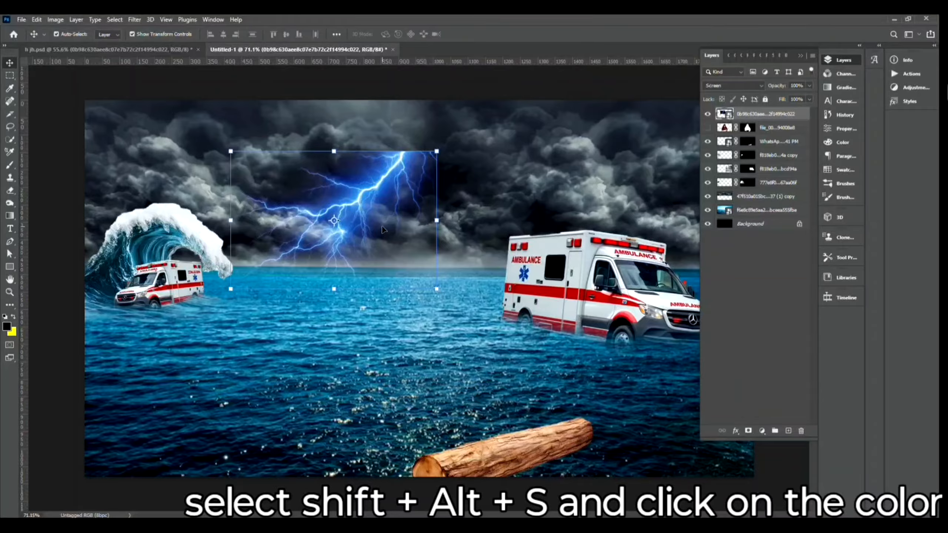
drag(381, 185, 581, 133)
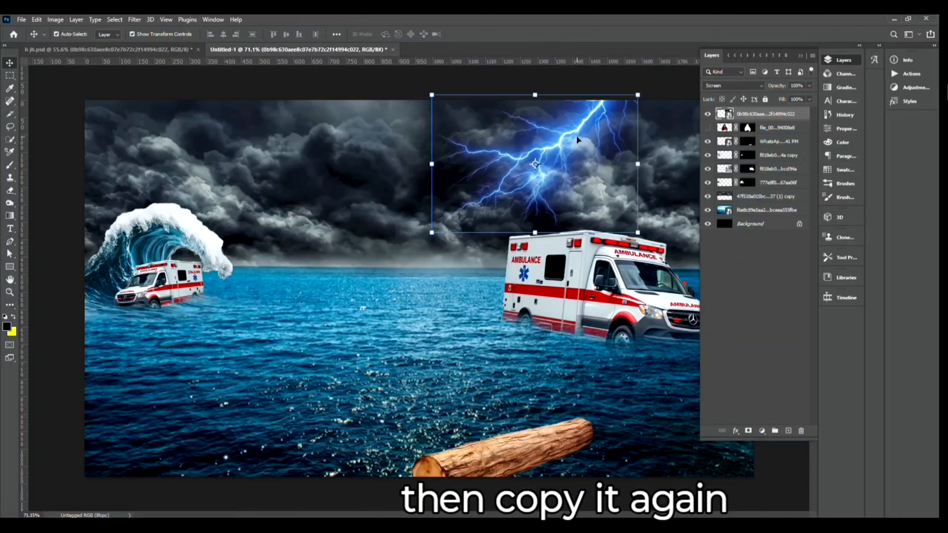
Step: Duplicate the lightning toward the middle of the sky and flip the copy horizontally
drag(577, 140, 382, 178)
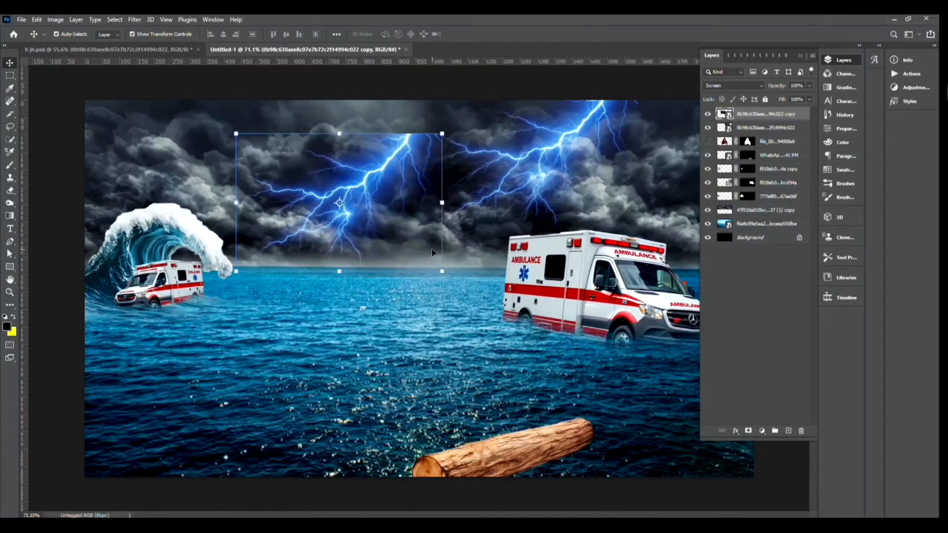
key(ctrl+t)
key(Return)
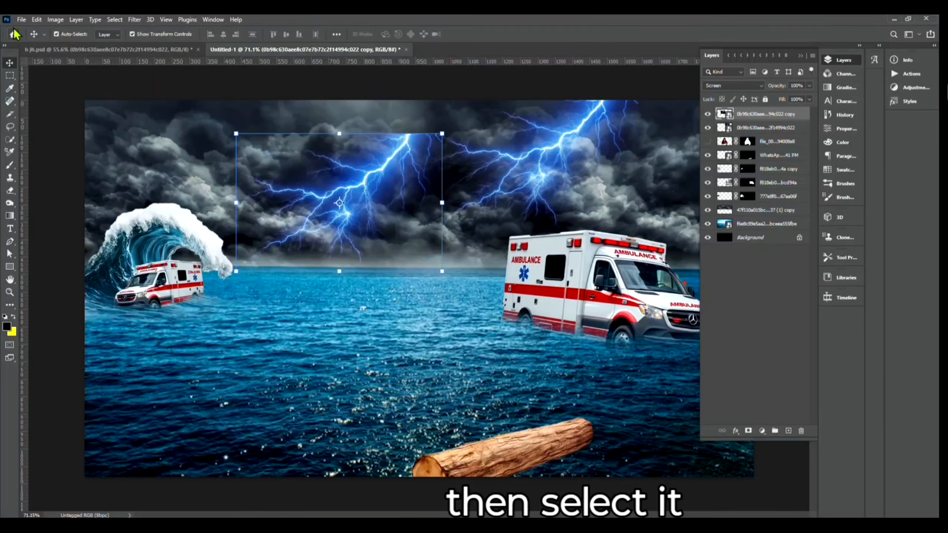
click(36, 19)
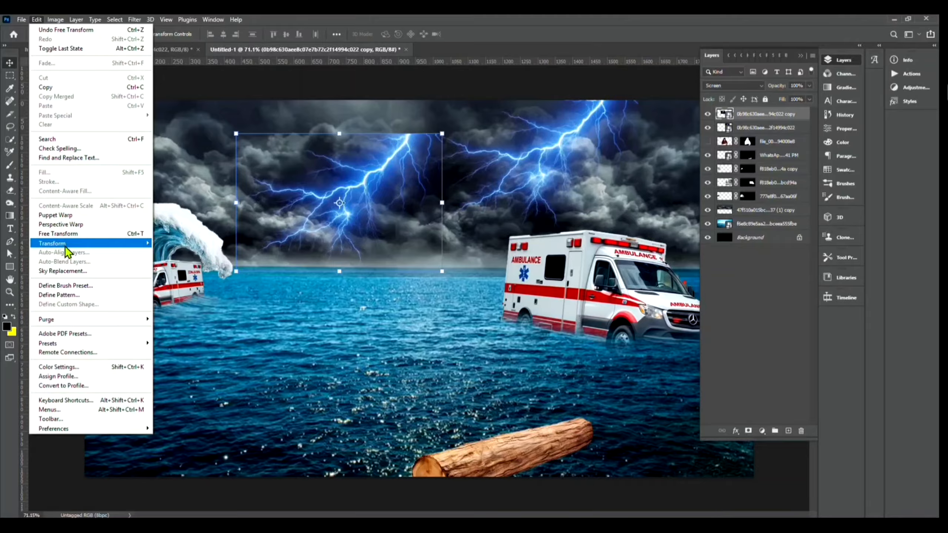
mouse_move(65, 243)
click(181, 395)
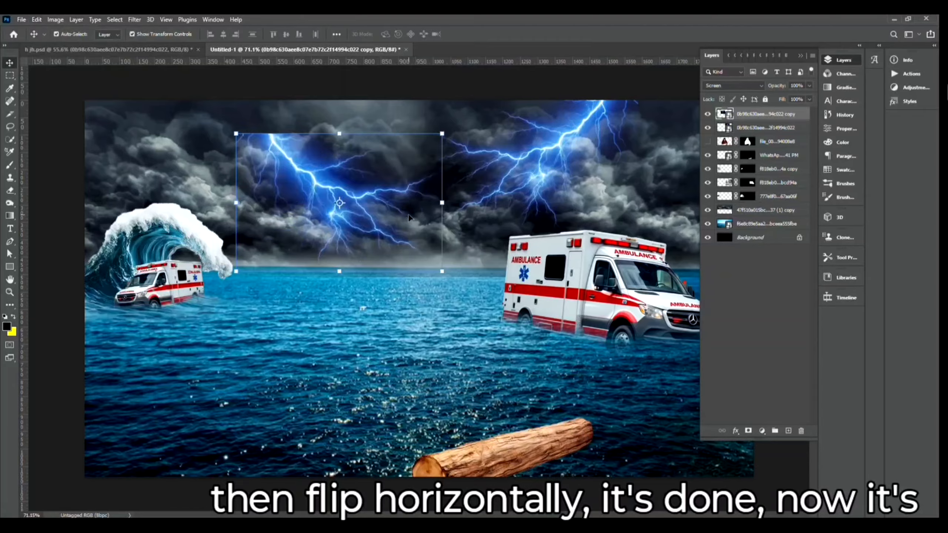
Step: Position the flipped lightning in the sky above the curling wave and shift the original bolt slightly outward over the large ambulance
drag(357, 207, 318, 190)
drag(279, 169, 265, 160)
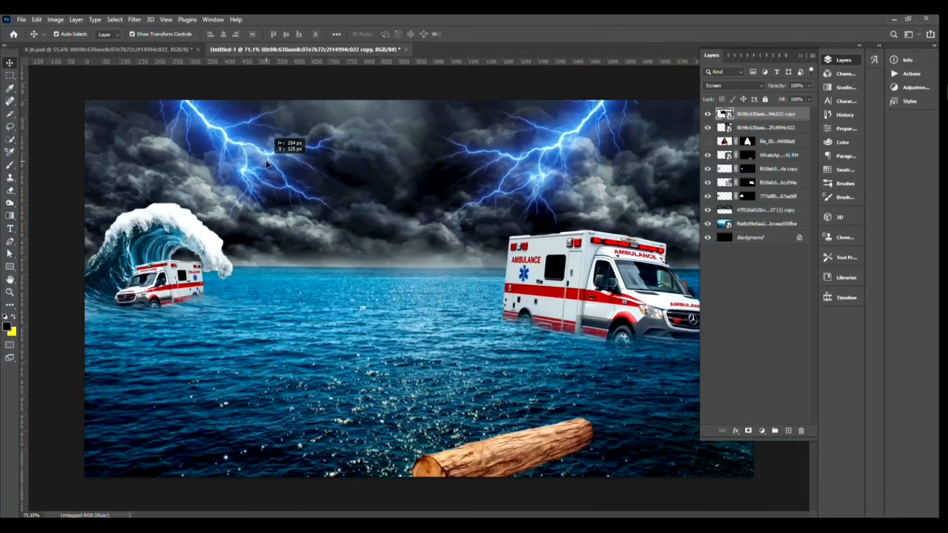
drag(572, 151, 591, 156)
Step: Convert both lightning layers into one smart object and set it to Screen blending at 79% opacity
click(300, 172)
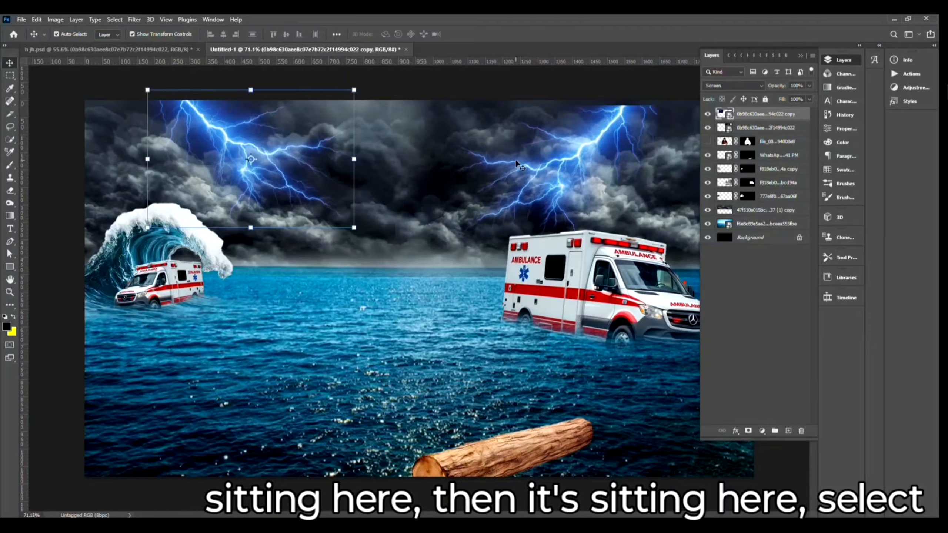
shift+click(574, 166)
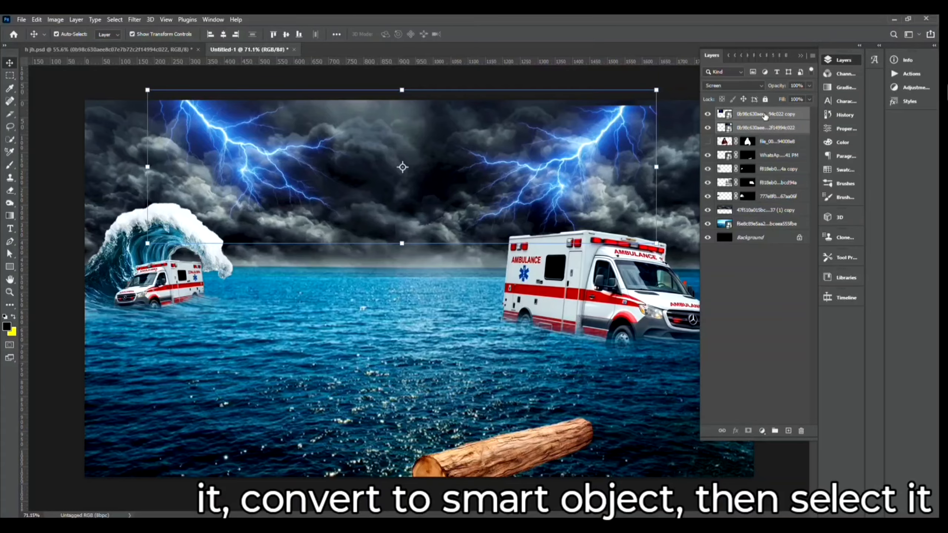
right_click(749, 118)
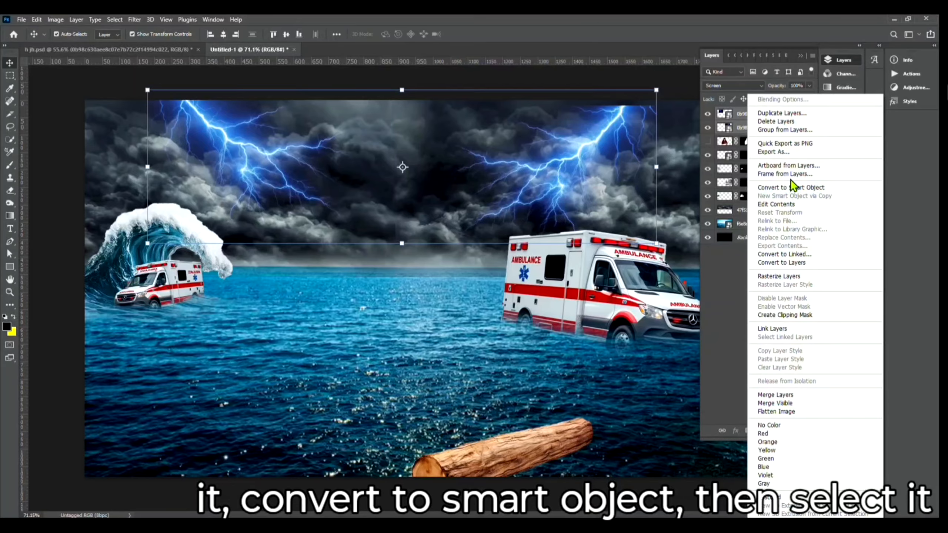
click(792, 187)
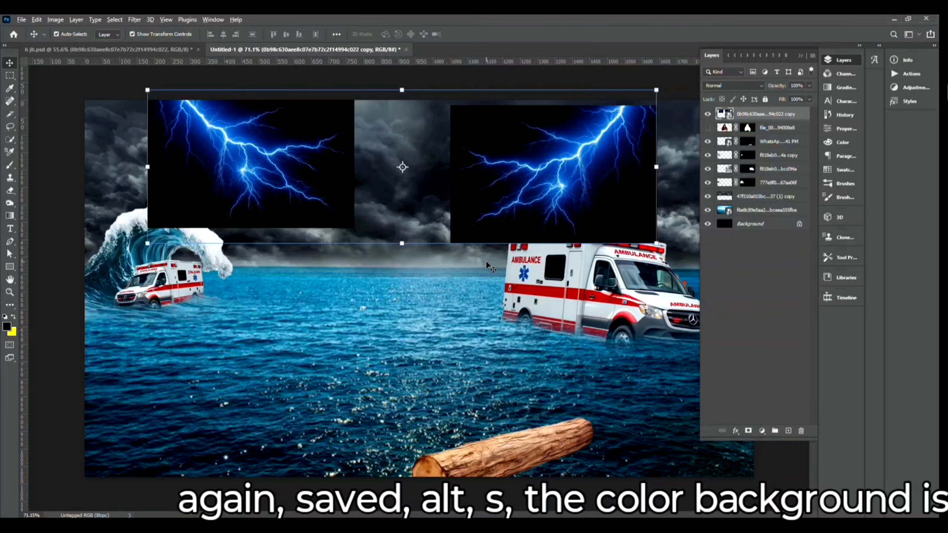
key(shift+alt+s)
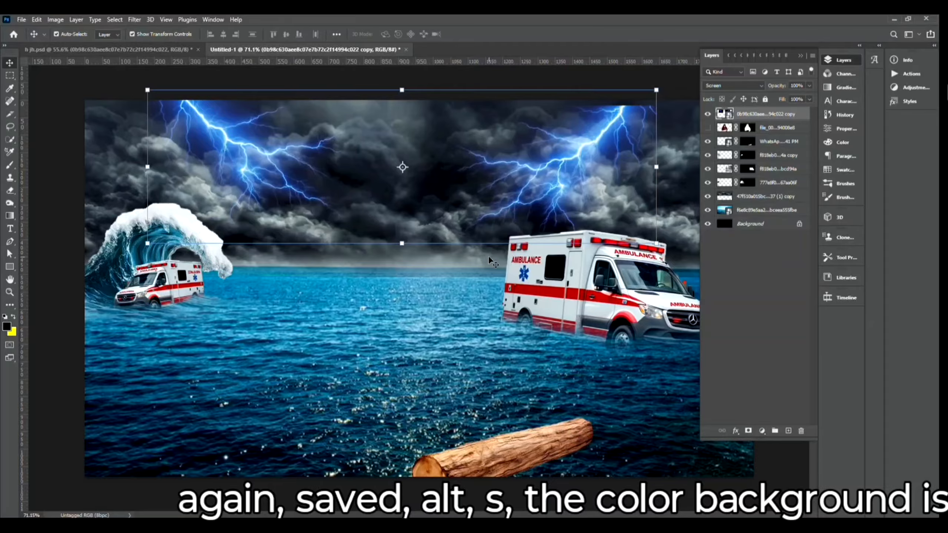
key(ctrl+minus)
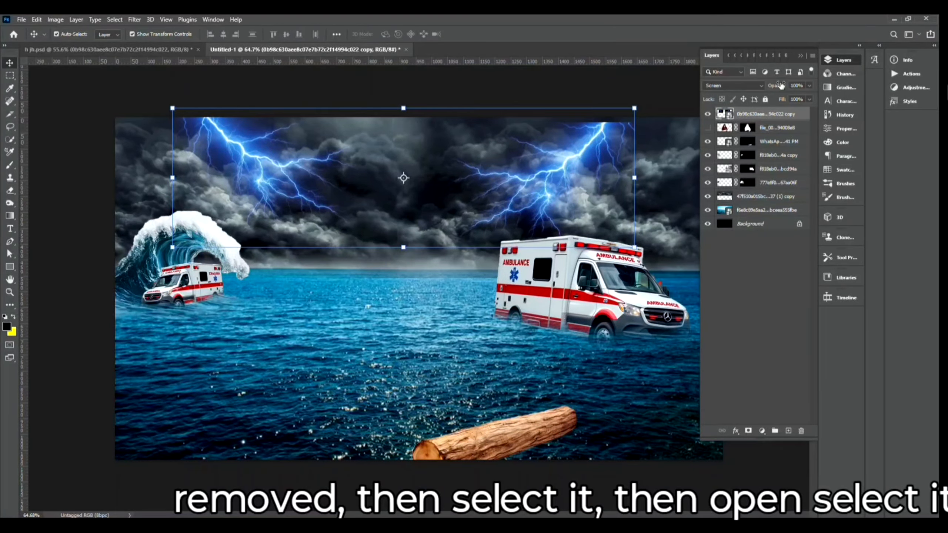
drag(781, 86, 773, 87)
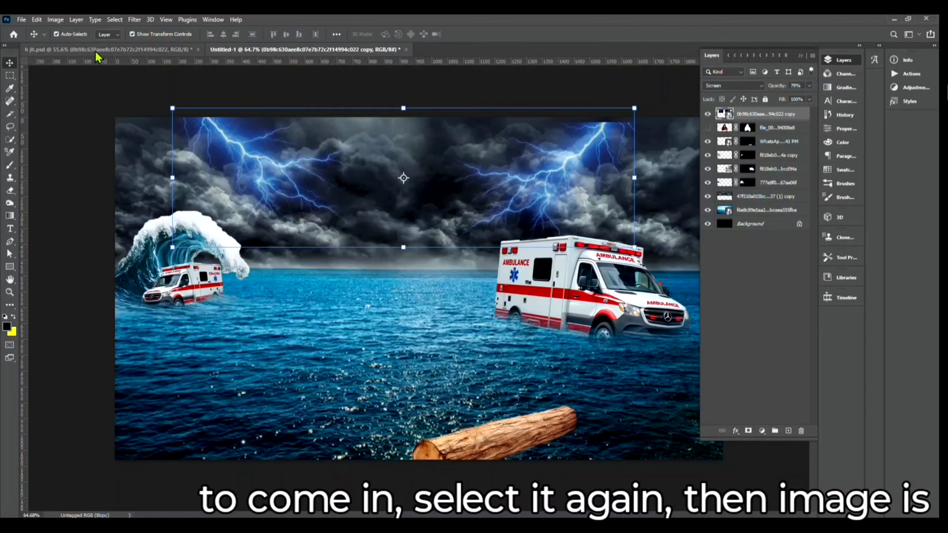
Step: Apply Hue/Saturation to the lightning with saturation -43 and lightness -9, and show the man-and-cat layer again
click(55, 19)
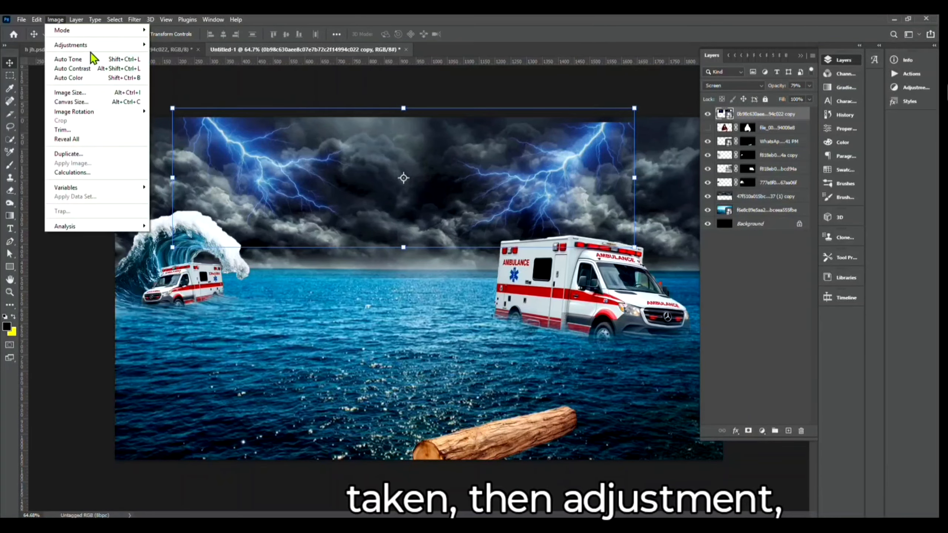
mouse_move(98, 48)
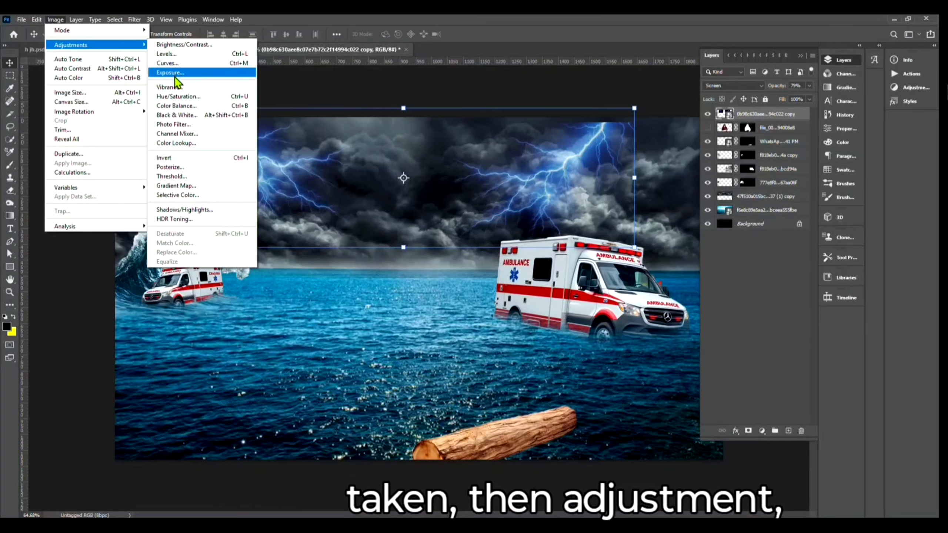
click(181, 96)
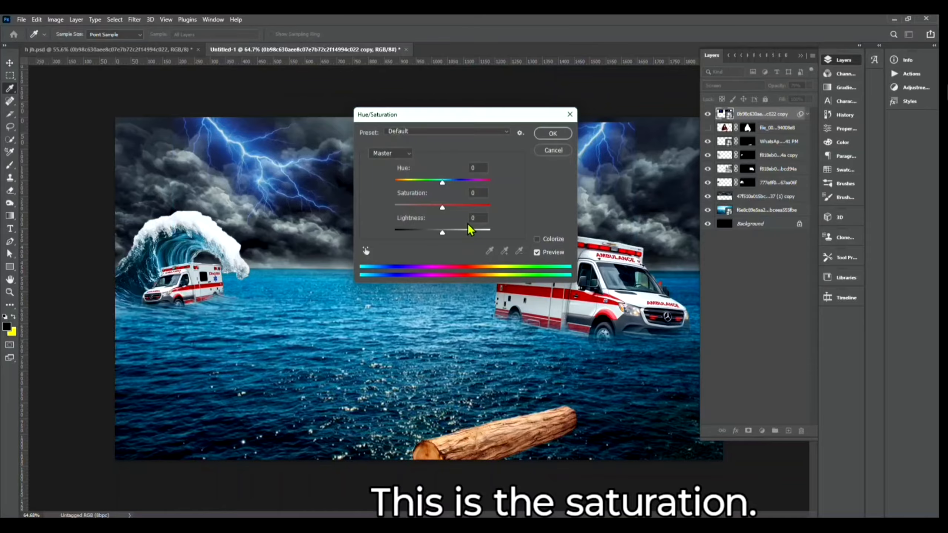
drag(442, 233, 423, 208)
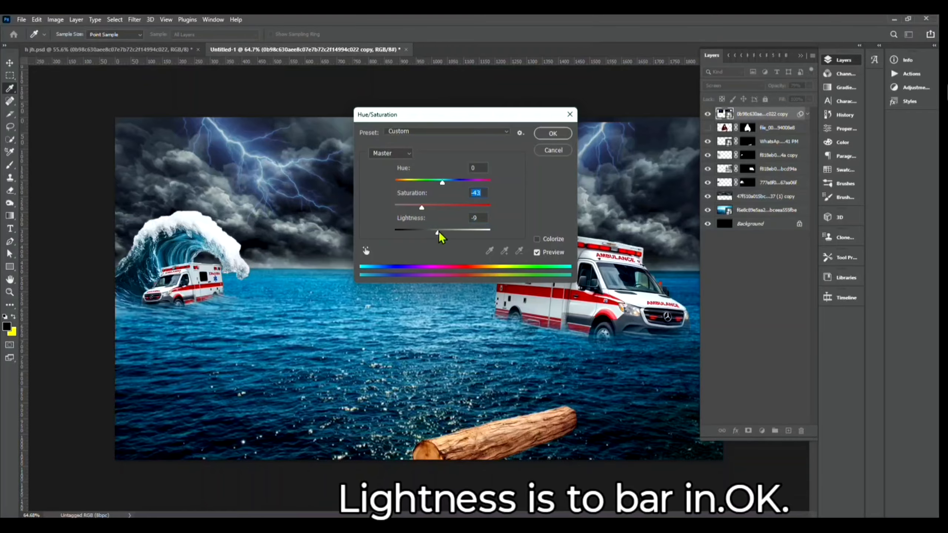
click(553, 133)
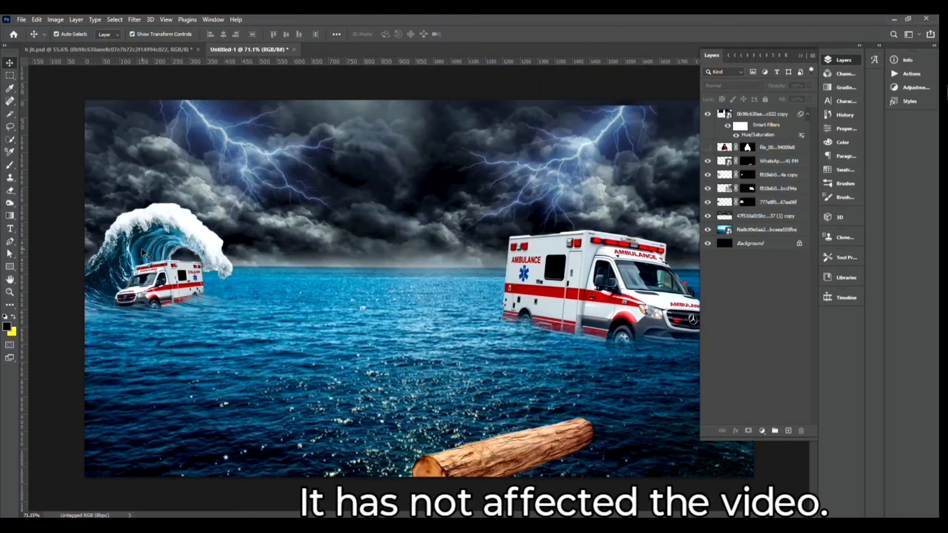
click(707, 148)
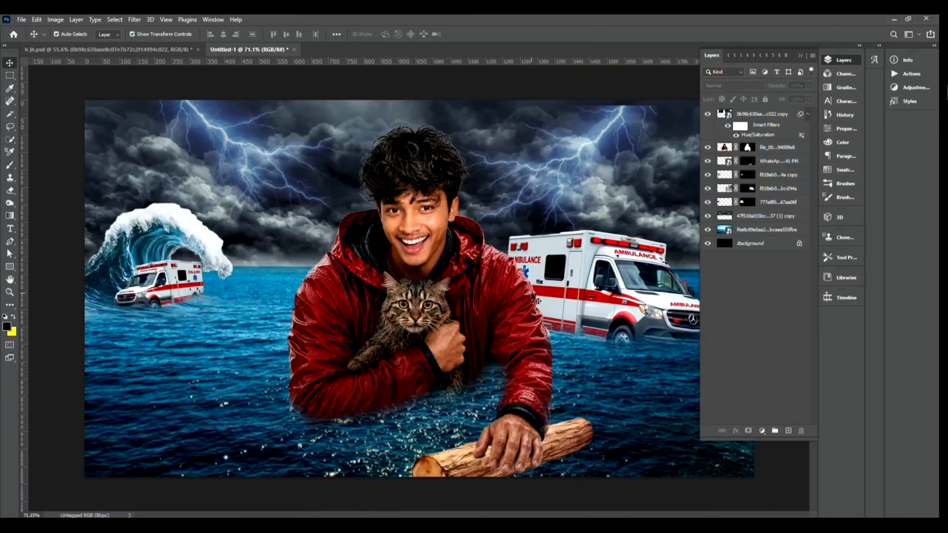
Step: Select the log layer and rasterize its smart object for use with the Eraser tool
scroll(543, 441, up, 5)
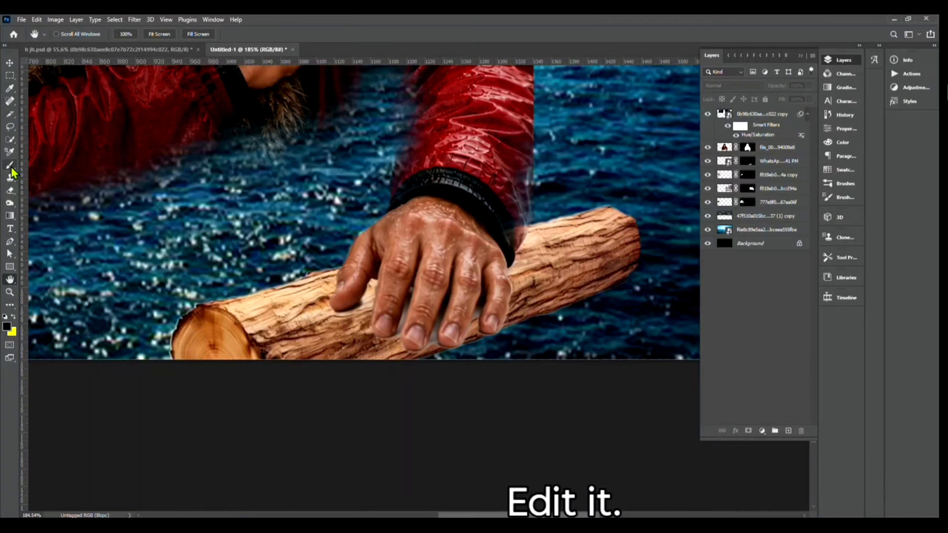
click(10, 178)
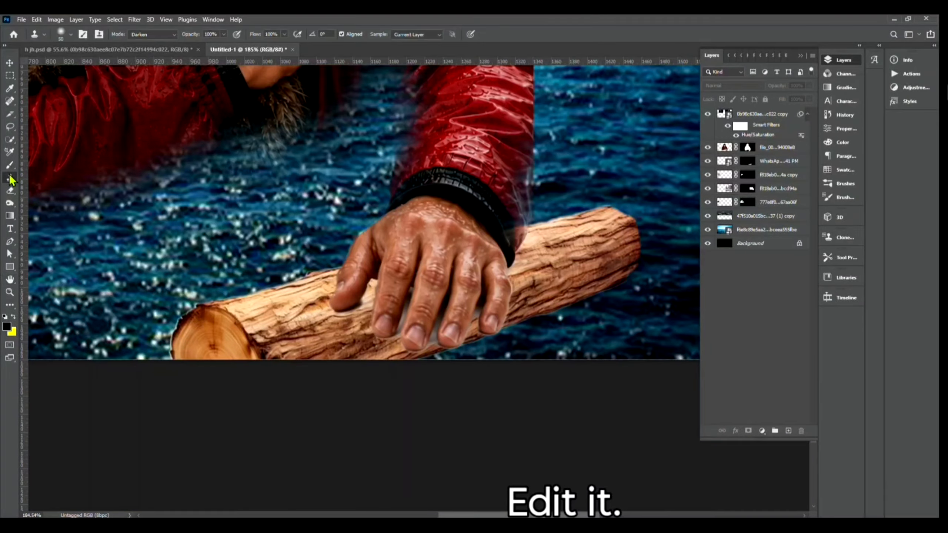
click(10, 191)
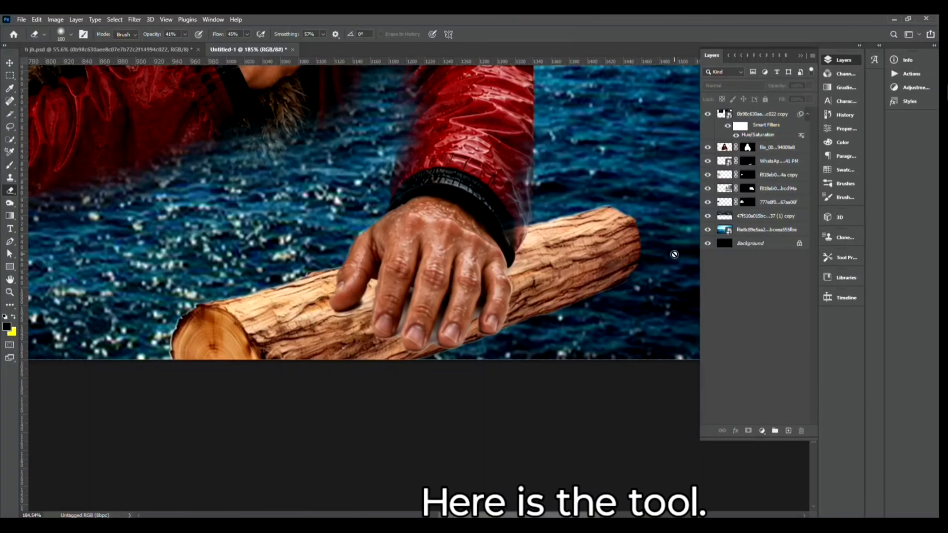
click(778, 174)
click(10, 63)
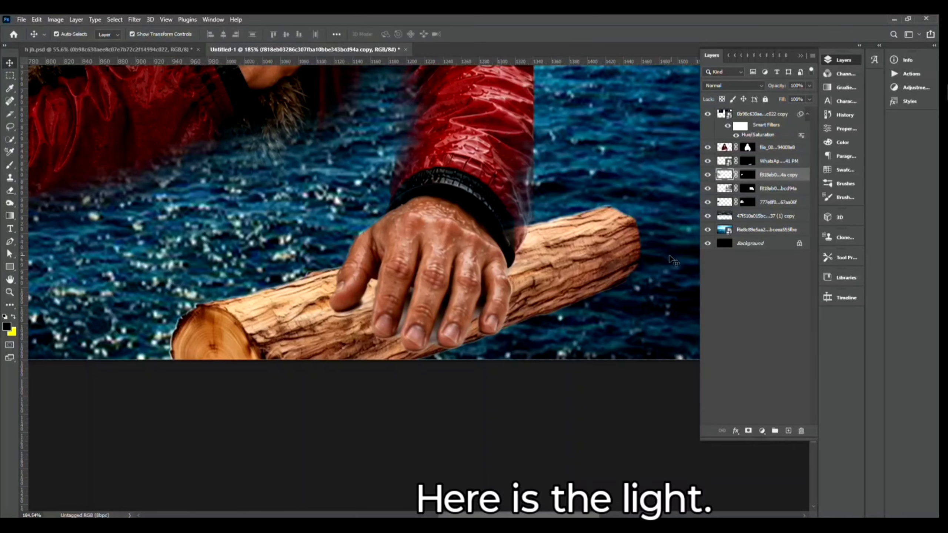
click(577, 259)
click(577, 259)
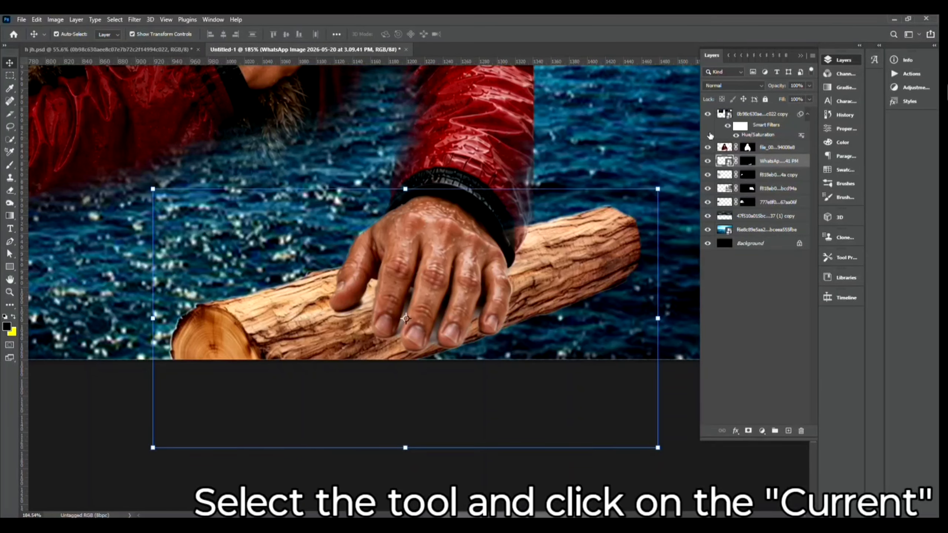
click(10, 191)
right_click(11, 192)
click(44, 190)
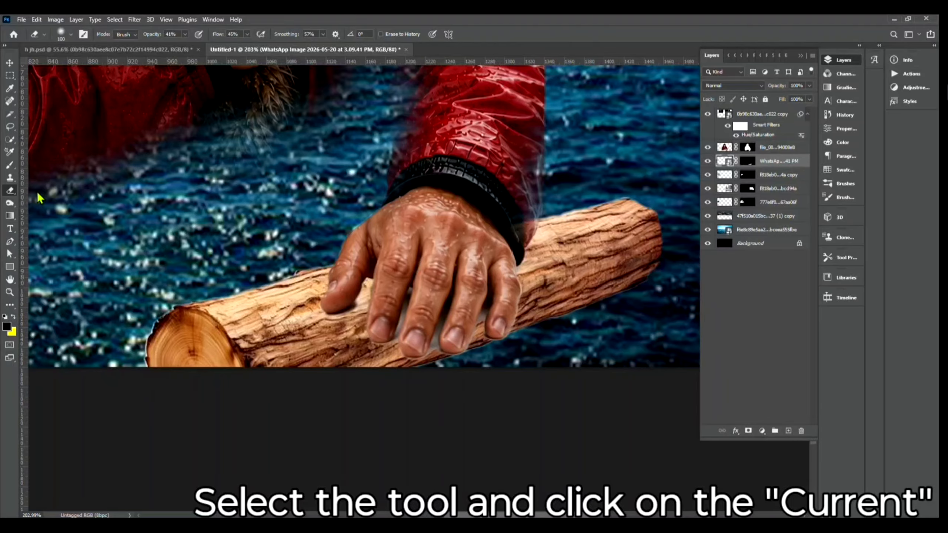
click(650, 261)
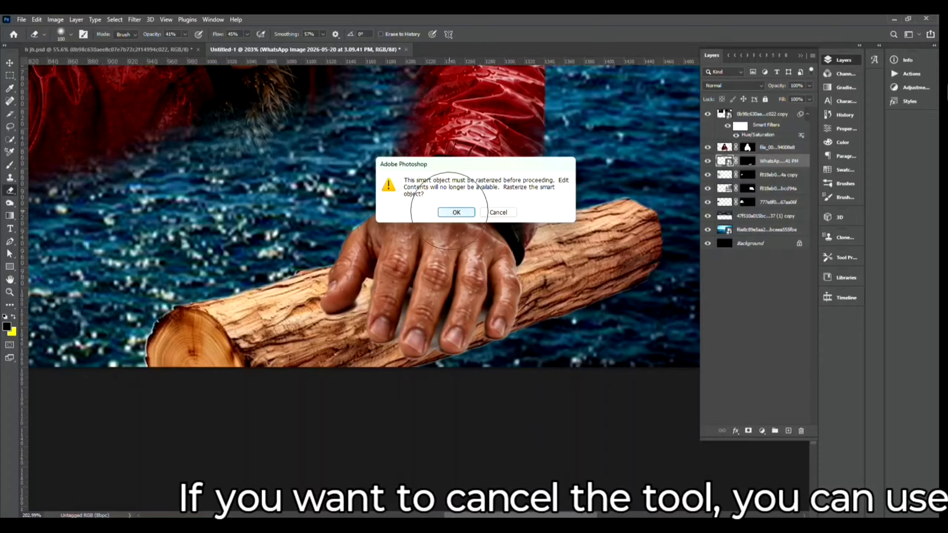
click(456, 212)
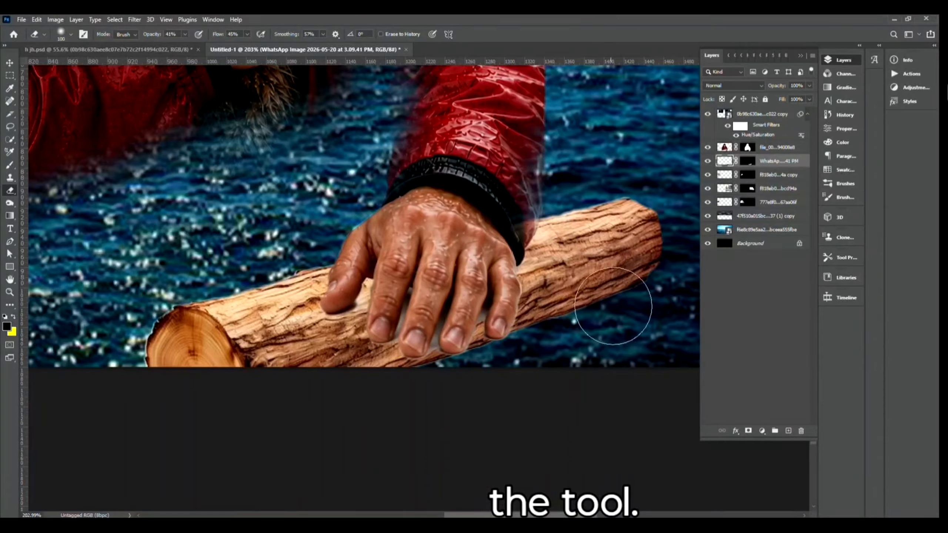
Step: Soften the log's edges into the water with a 45 px soft eraser at 41% opacity
key(bracketleft)
key(bracketleft)
key(bracketleft)
key(bracketleft)
key(bracketleft)
key(bracketleft)
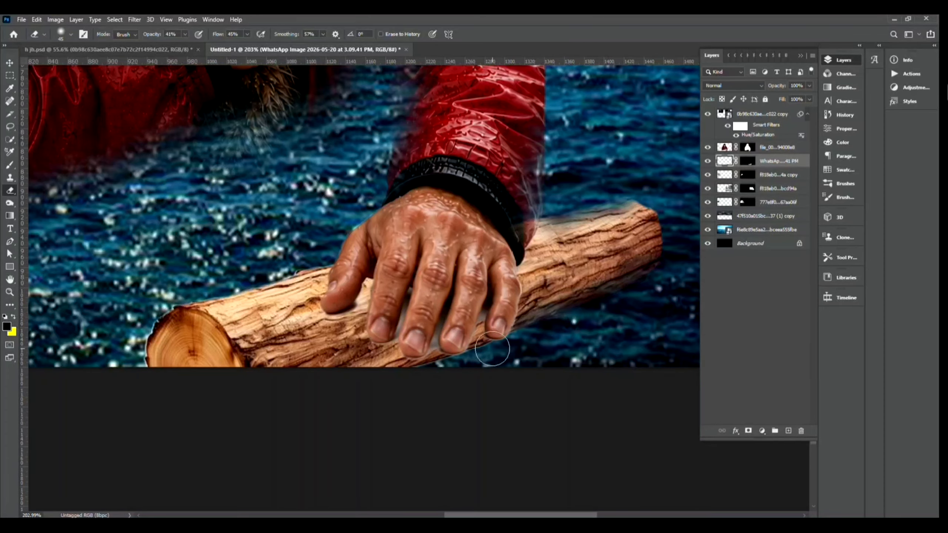
mouse_move(185, 299)
mouse_down()
mouse_move(316, 267)
mouse_move(203, 293)
mouse_up()
drag(416, 368, 444, 361)
Step: Soften the edges of the fingertips on the man-and-cat layer with a smaller soft eraser at 41% opacity
scroll(551, 317, down, 4)
key(v)
click(280, 150)
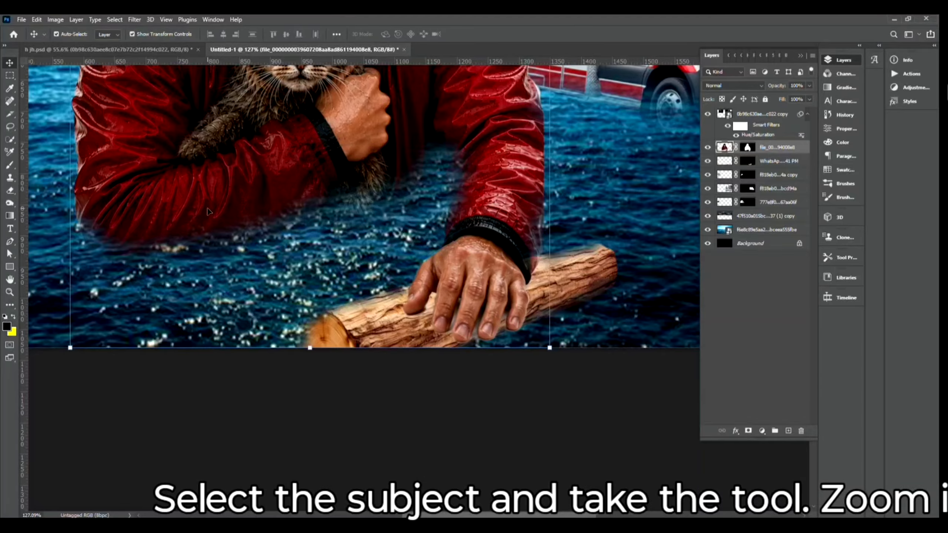
click(10, 191)
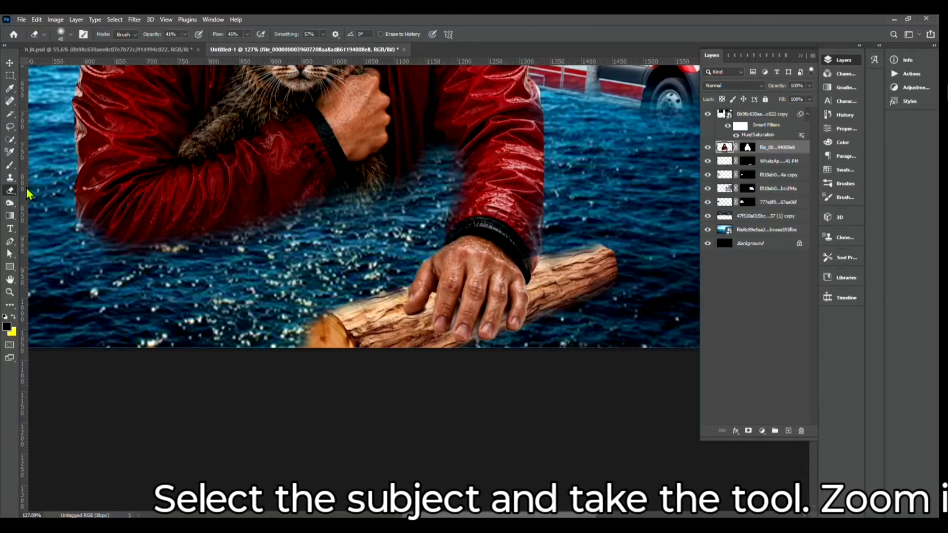
scroll(482, 299, up, 6)
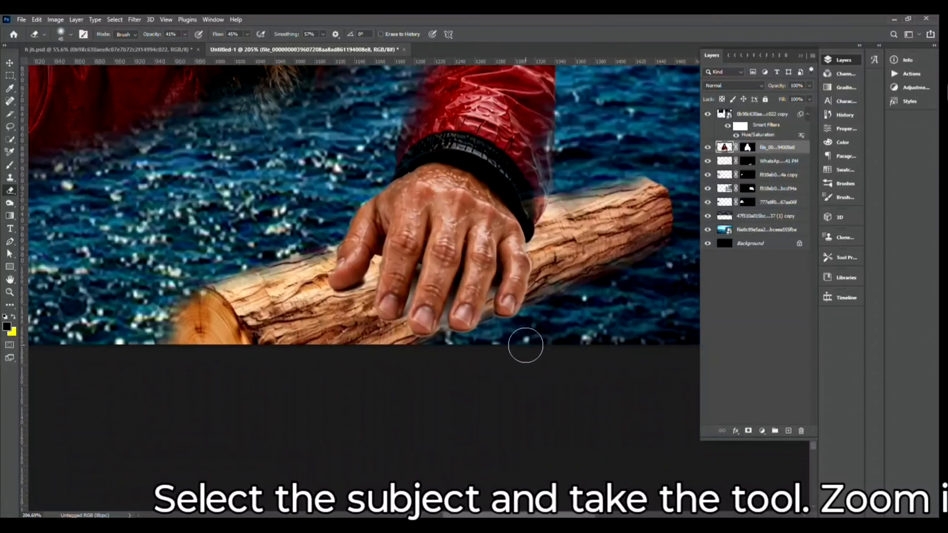
scroll(520, 330, up, 2)
key(bracketleft)
key(bracketleft)
key(bracketleft)
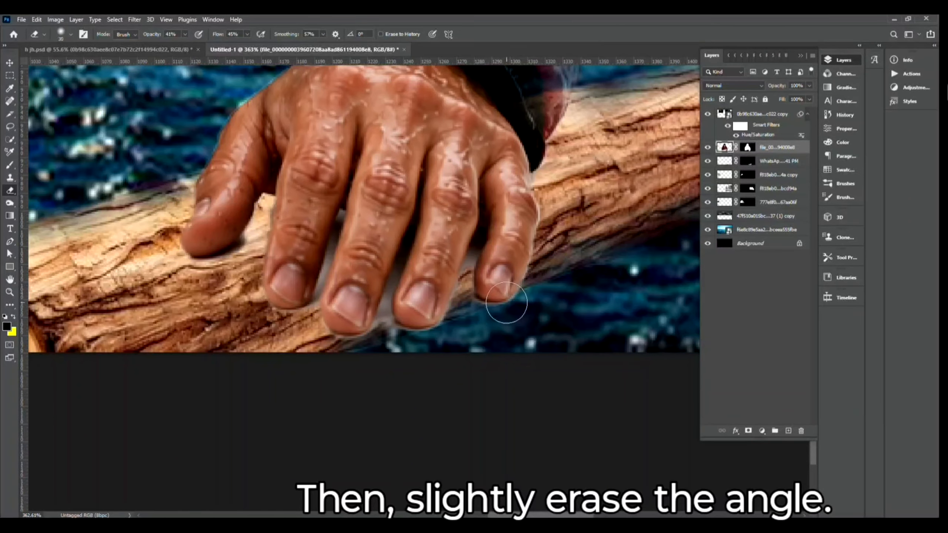
drag(501, 305, 520, 298)
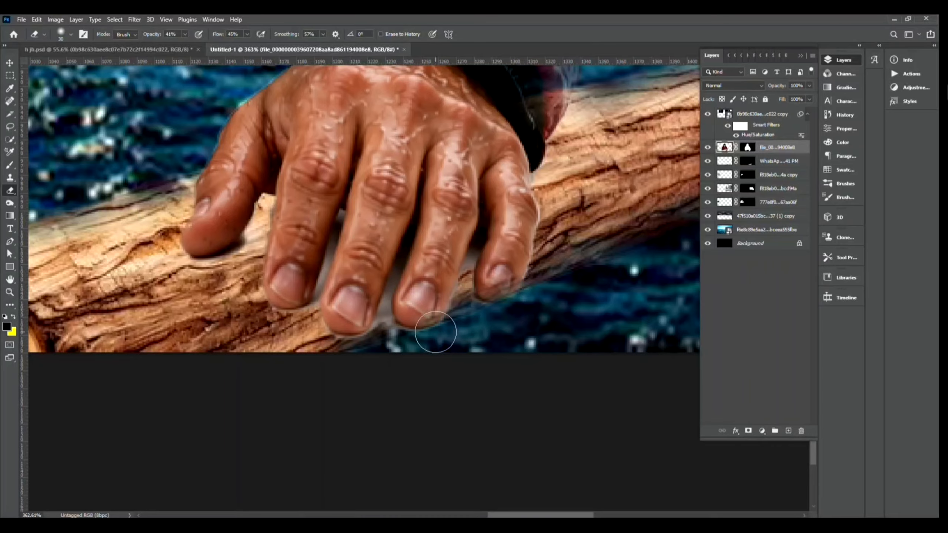
drag(434, 332, 455, 322)
drag(384, 334, 365, 339)
Step: Darken the log layer with Curves by pulling the darker tones of the RGB curve down at input 82
scroll(411, 318, down, 8)
key(v)
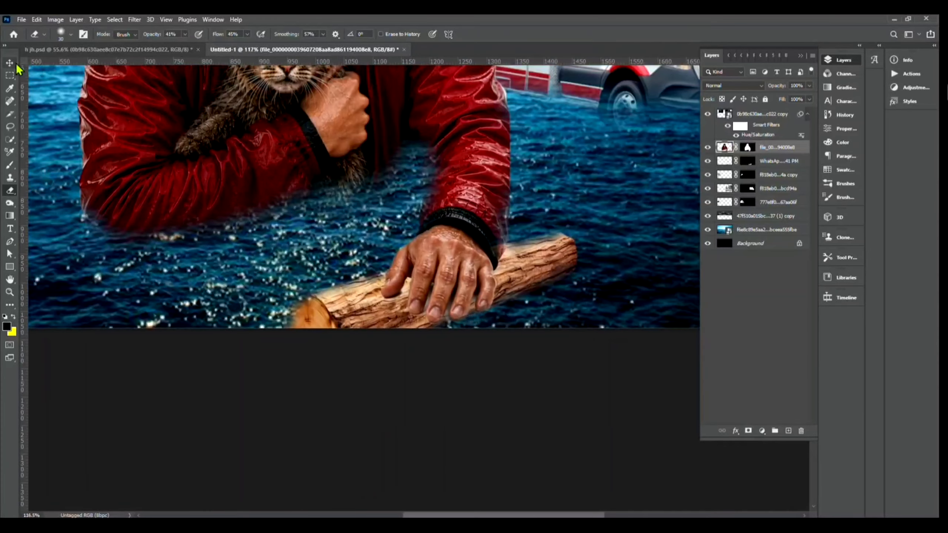
click(546, 281)
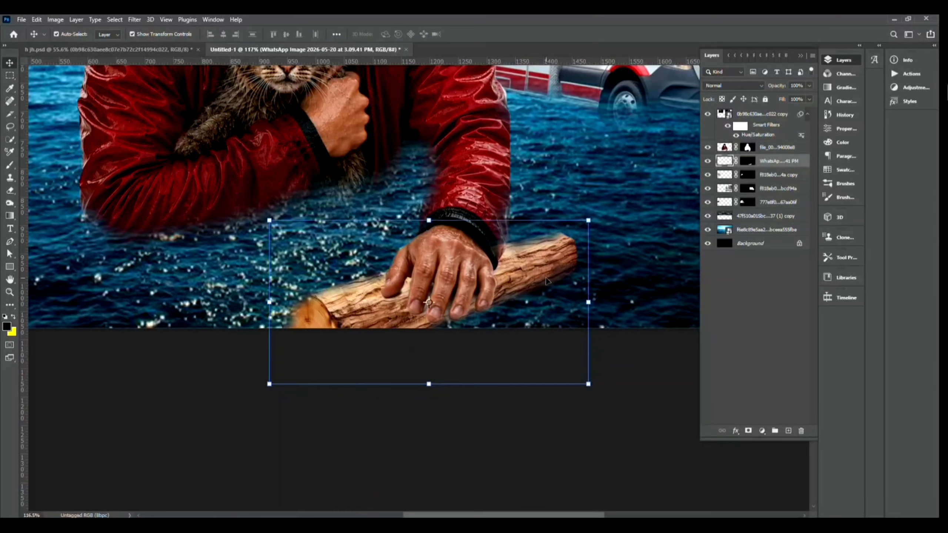
click(59, 20)
mouse_move(76, 44)
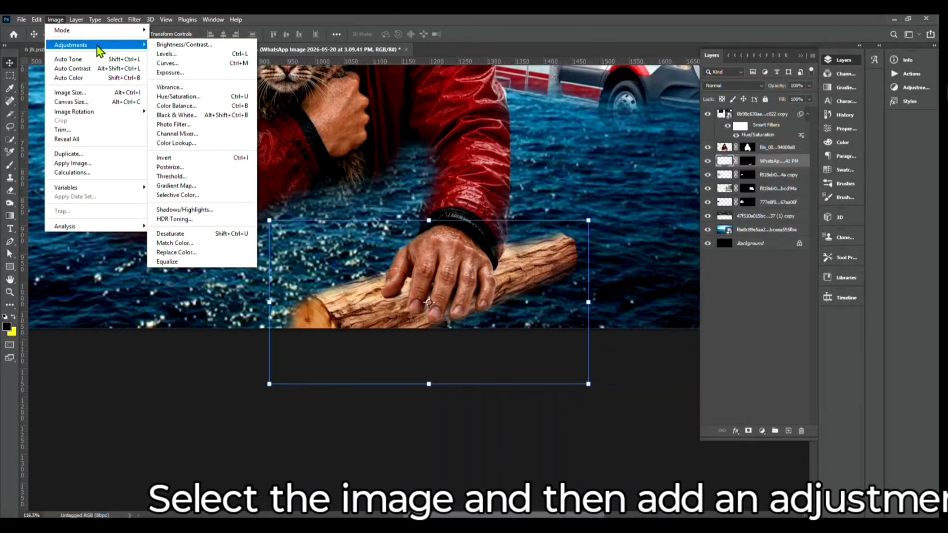
click(168, 62)
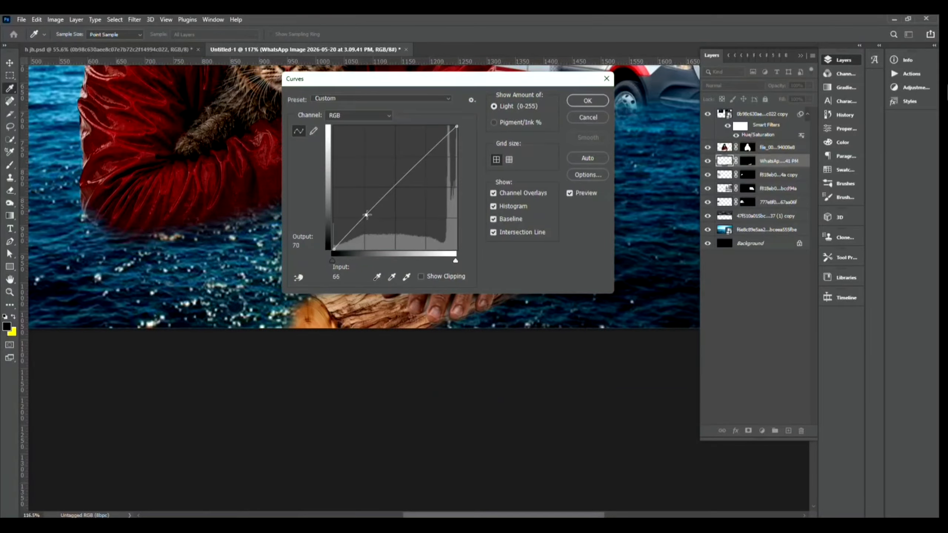
drag(372, 211, 373, 221)
drag(440, 80, 132, 197)
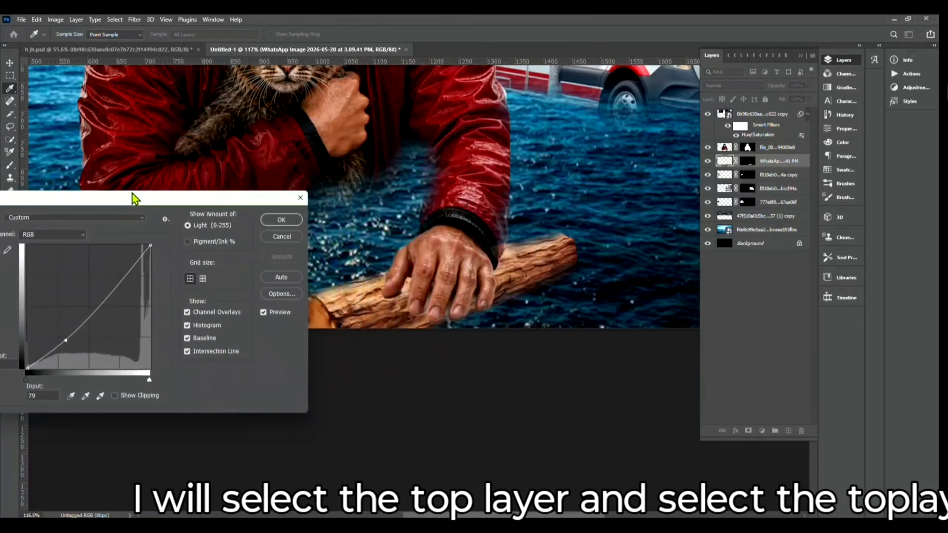
drag(62, 342, 67, 347)
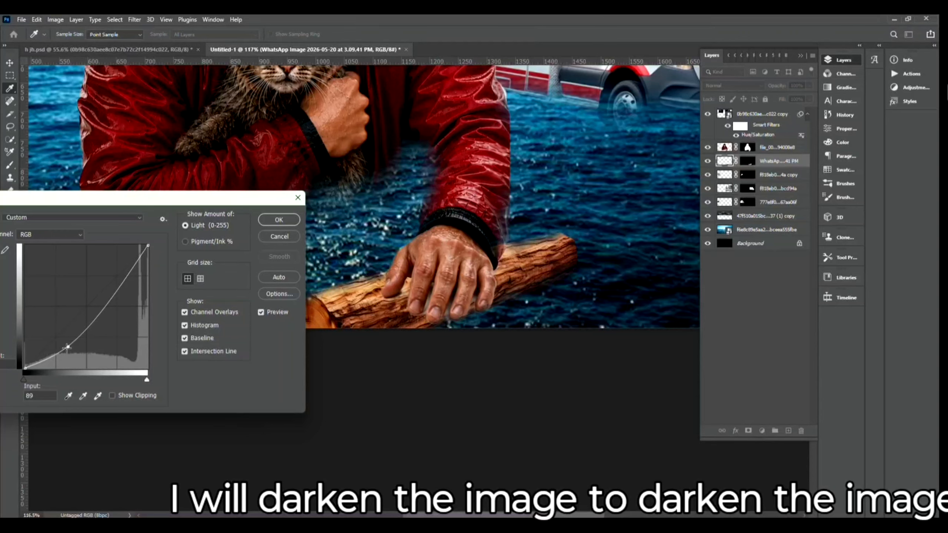
drag(67, 347, 64, 345)
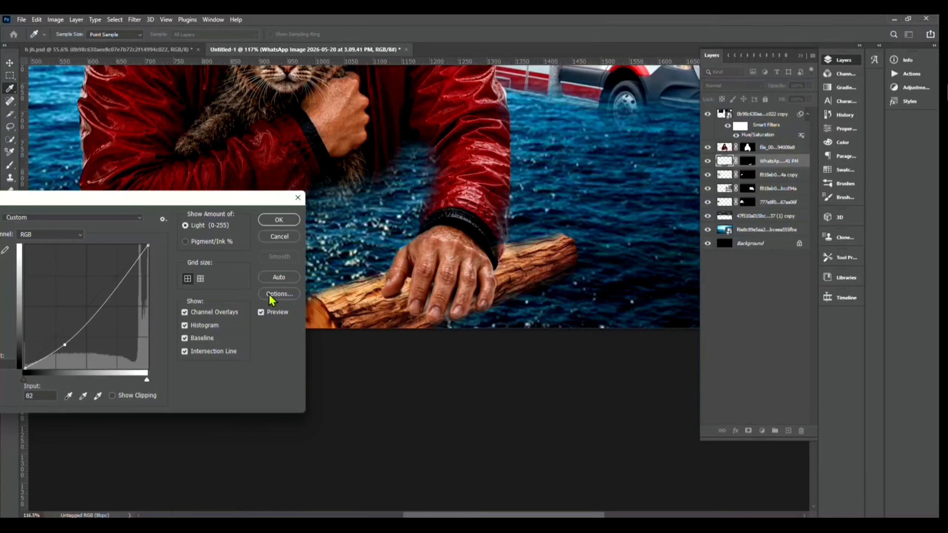
Step: Compare the log before and after in the Curves preview, lower the curve's highlights and apply the adjustment
click(261, 312)
click(261, 313)
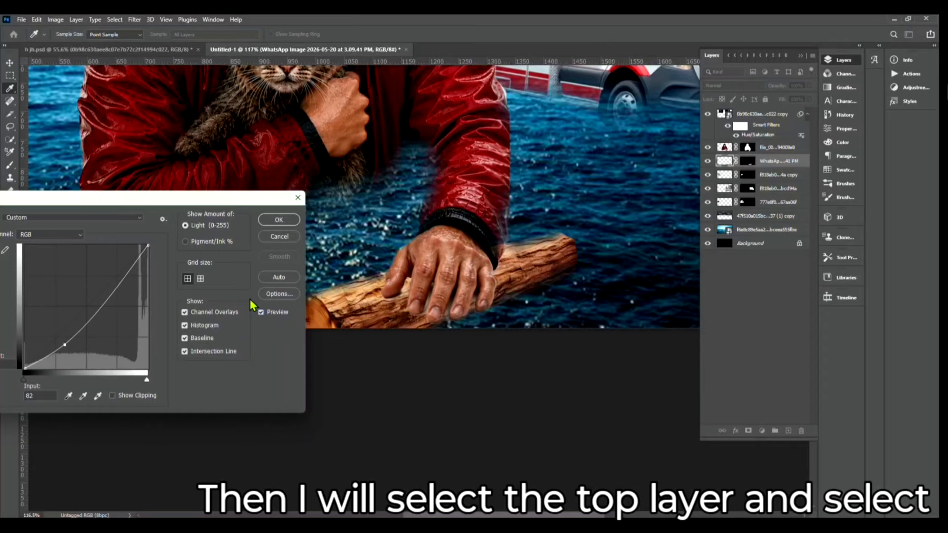
drag(136, 259, 134, 269)
click(278, 220)
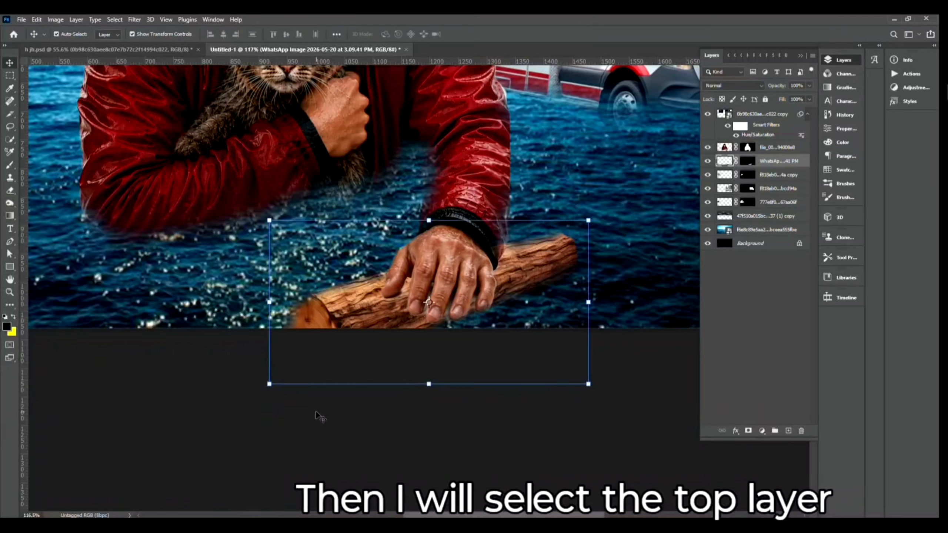
Step: Darken the shaded side of the thumb on the man-and-cat layer with a small Burn brush on Midtones at 50% exposure
click(234, 115)
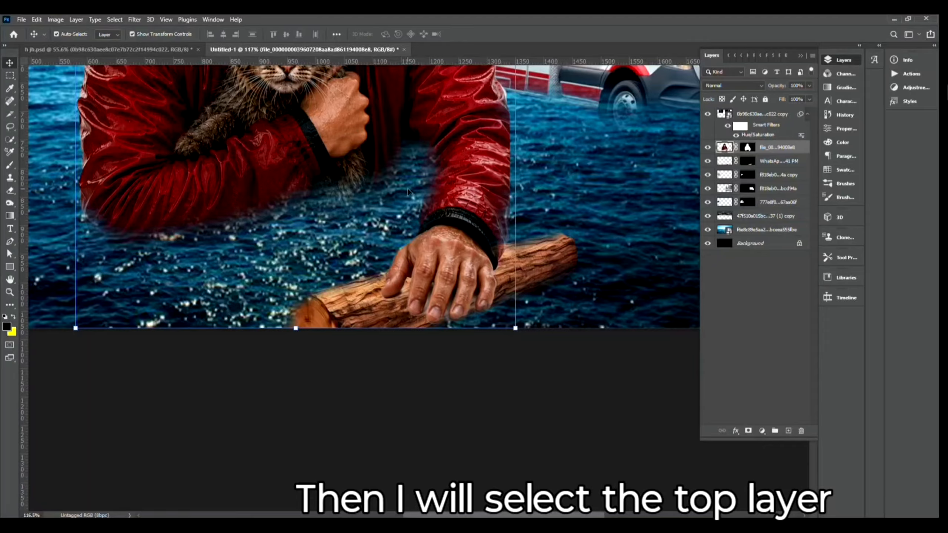
click(10, 204)
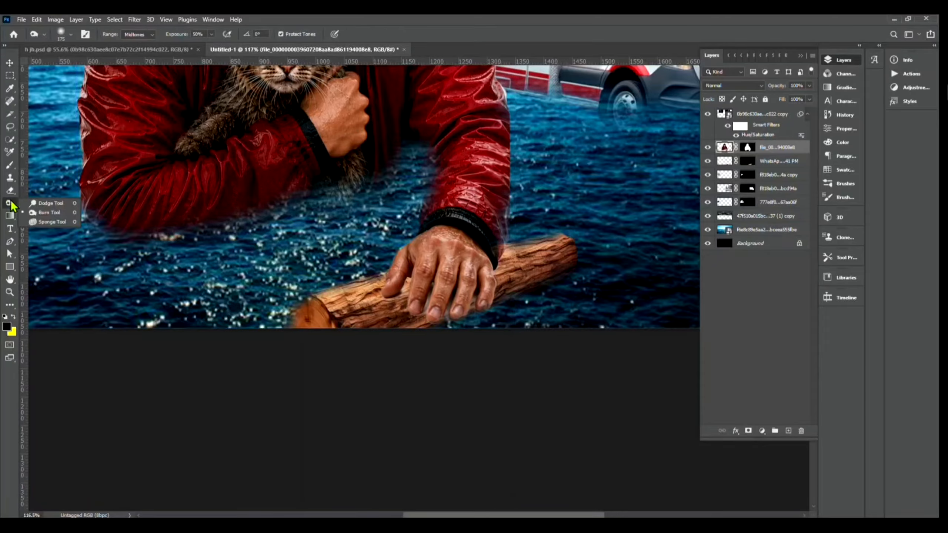
click(68, 203)
right_click(11, 206)
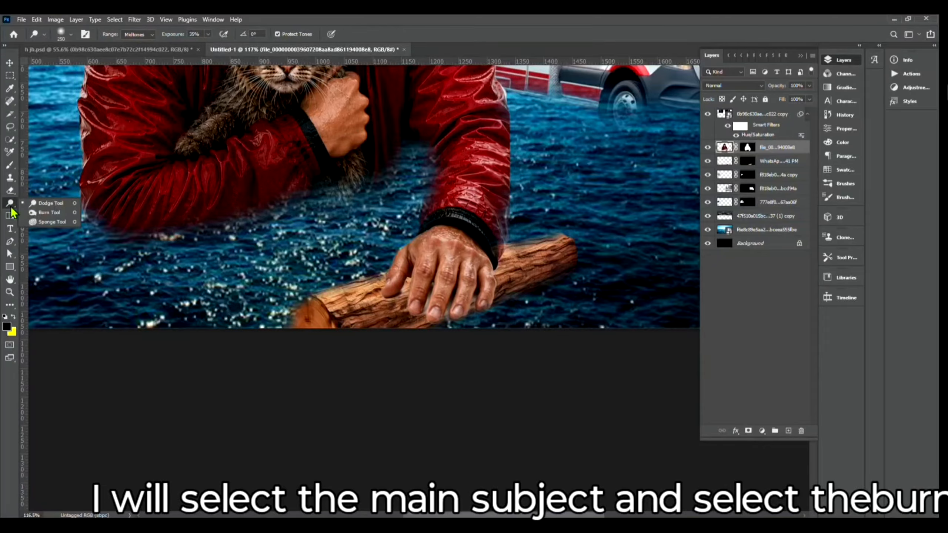
click(55, 212)
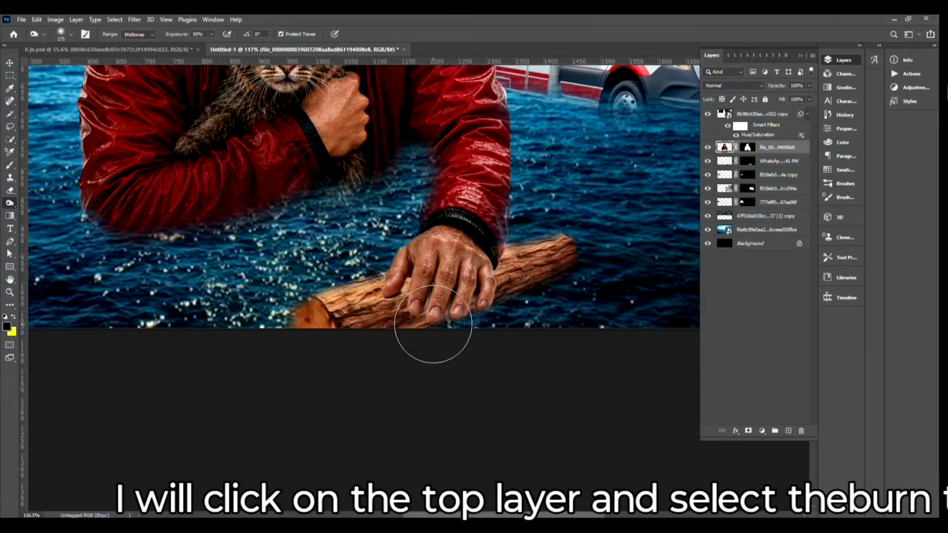
scroll(433, 324, up, 14)
key(bracketleft)
key(bracketleft)
key(bracketleft)
key(bracketleft)
key(bracketleft)
key(bracketleft)
key(bracketleft)
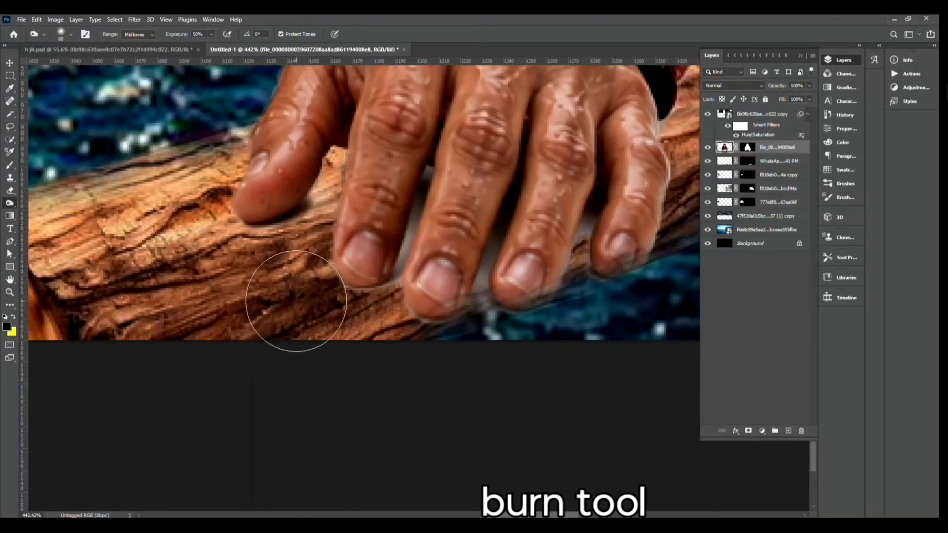
key(bracketleft)
key(bracketleft)
mouse_move(316, 217)
mouse_down()
mouse_move(340, 113)
mouse_move(338, 152)
mouse_move(337, 137)
mouse_move(315, 186)
mouse_move(328, 135)
mouse_move(307, 203)
mouse_move(289, 228)
mouse_move(270, 218)
mouse_move(327, 176)
mouse_move(284, 210)
mouse_up()
key(bracketleft)
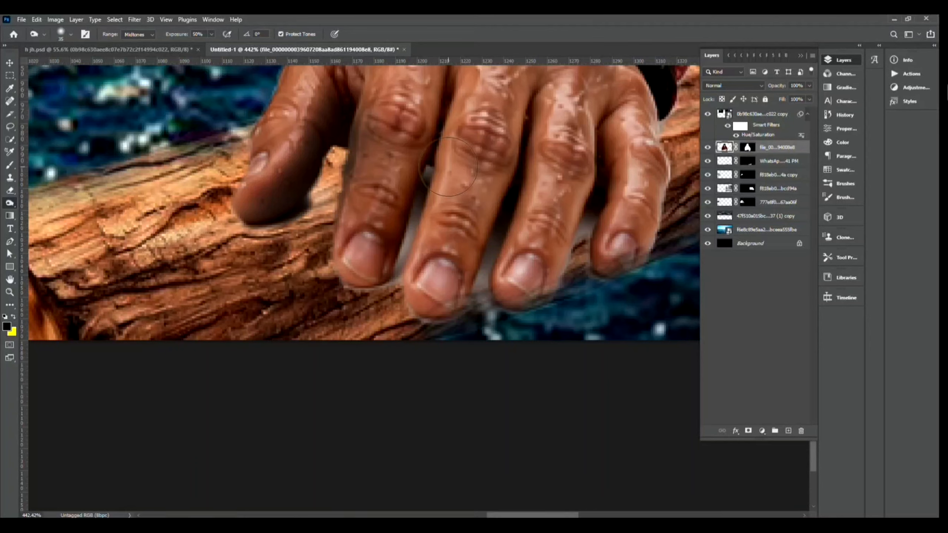
Step: Burn shadows along the sides and gaps of the four fingers resting on the log
mouse_move(416, 221)
mouse_down()
mouse_move(387, 274)
mouse_move(382, 263)
mouse_up()
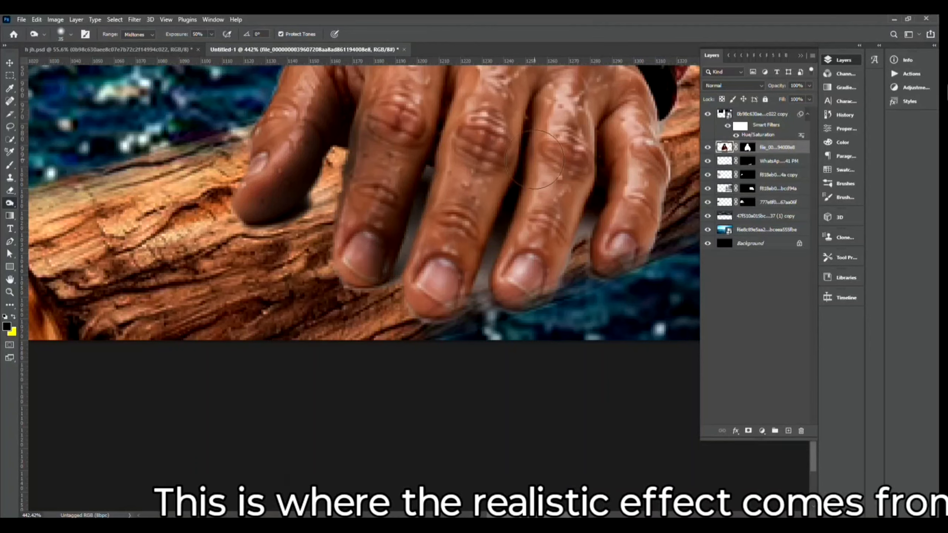
drag(521, 154, 419, 349)
drag(492, 134, 445, 322)
drag(582, 170, 551, 293)
mouse_move(680, 119)
mouse_down()
mouse_move(676, 185)
mouse_move(644, 287)
mouse_up()
Step: Burn contact shadows into the log layer beneath the thumb and around the fingers
key(alt+bracketleft)
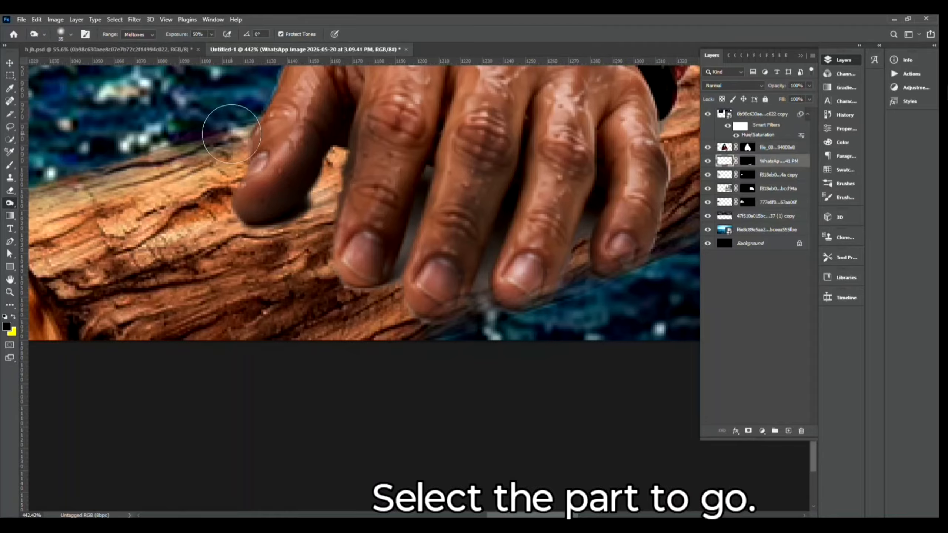
mouse_move(225, 213)
mouse_down()
mouse_move(217, 169)
mouse_move(310, 216)
mouse_move(336, 174)
mouse_move(296, 271)
mouse_move(328, 182)
mouse_move(296, 213)
mouse_move(351, 269)
mouse_move(425, 182)
mouse_move(380, 303)
mouse_move(405, 327)
mouse_up()
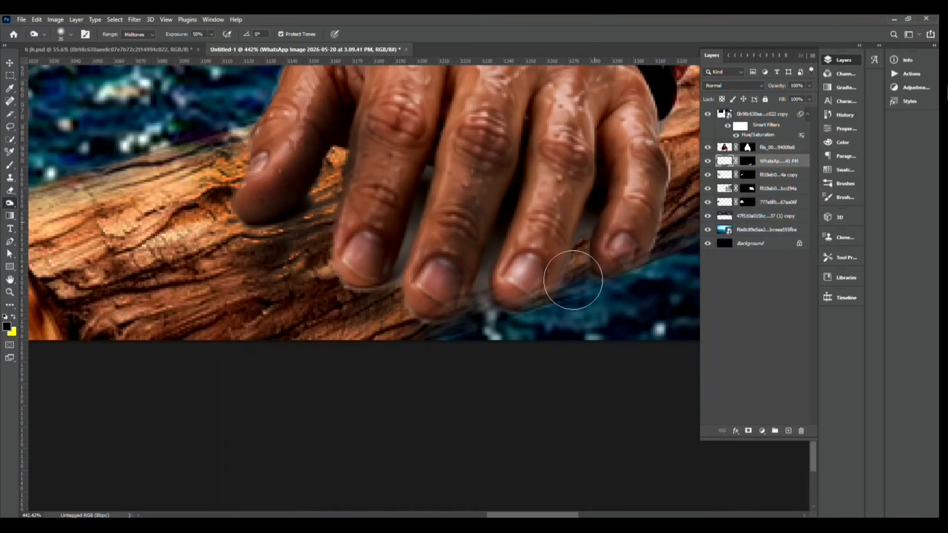
drag(674, 187, 666, 149)
Step: Darken the large ambulance with Curves by pulling the RGB curve down in the shadows and midtones
scroll(575, 296, down, 6)
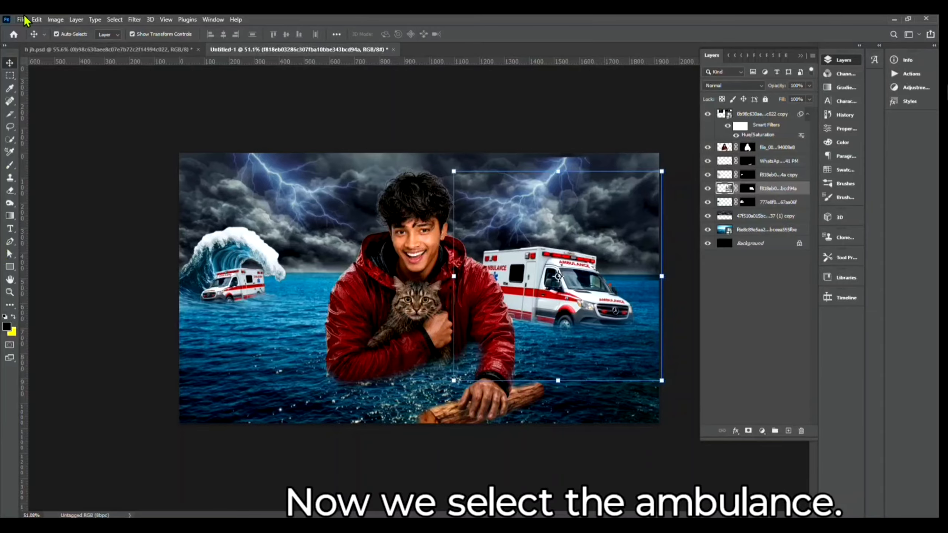
click(56, 20)
mouse_move(76, 38)
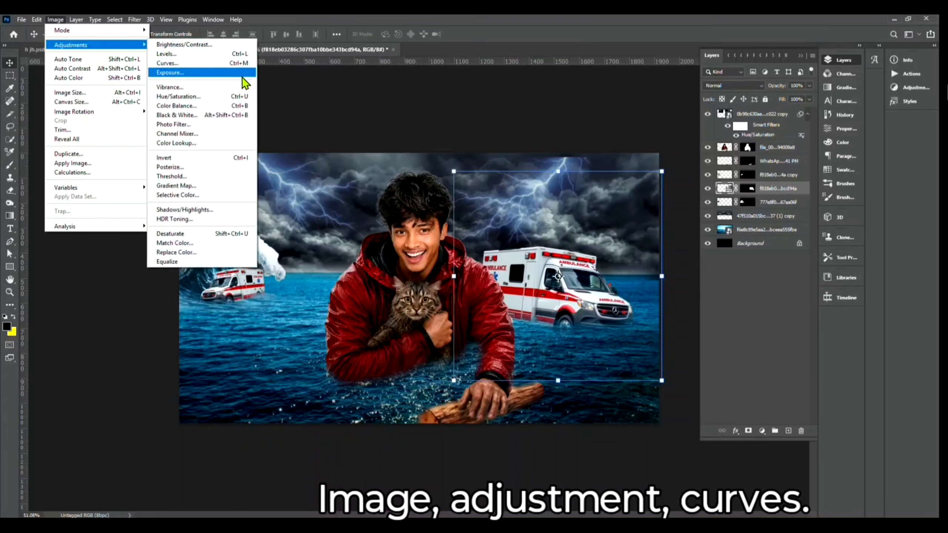
click(200, 64)
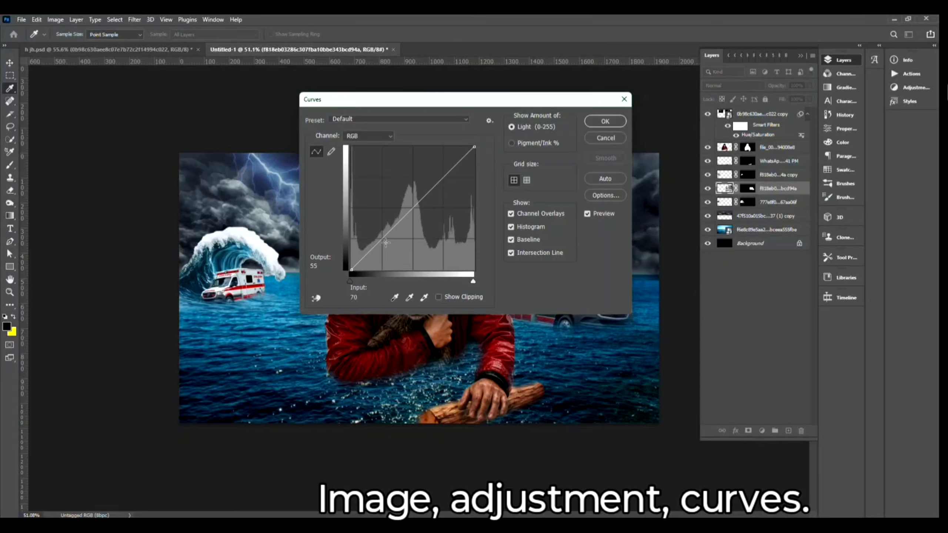
drag(386, 243, 387, 246)
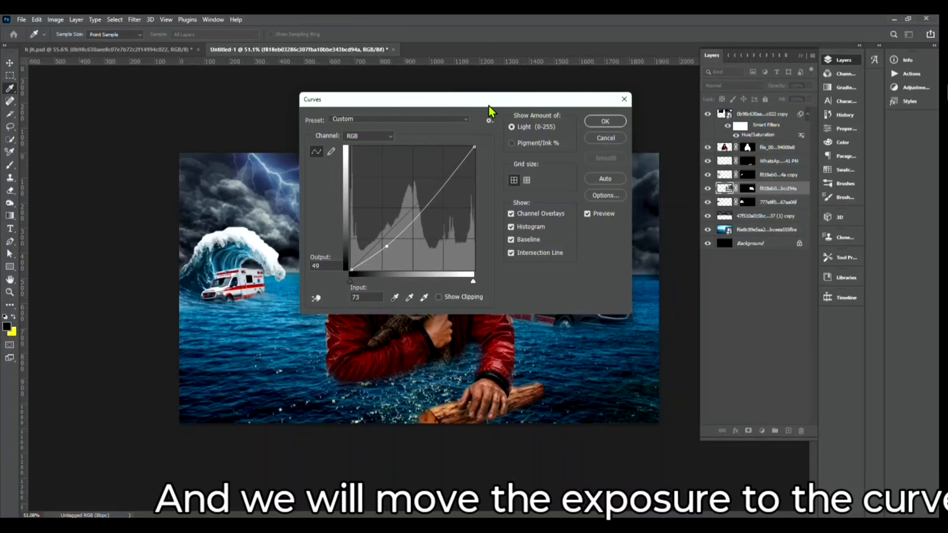
drag(489, 105, 282, 137)
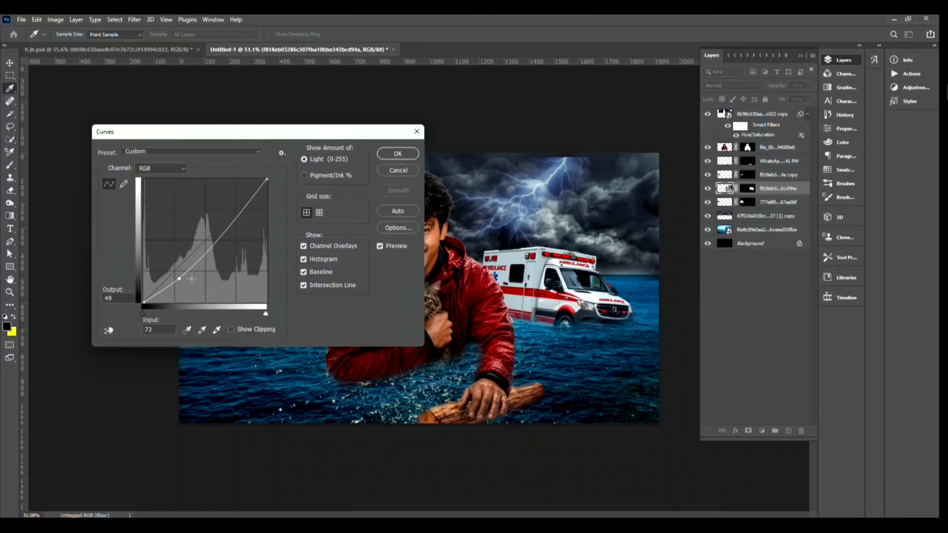
drag(199, 249, 198, 276)
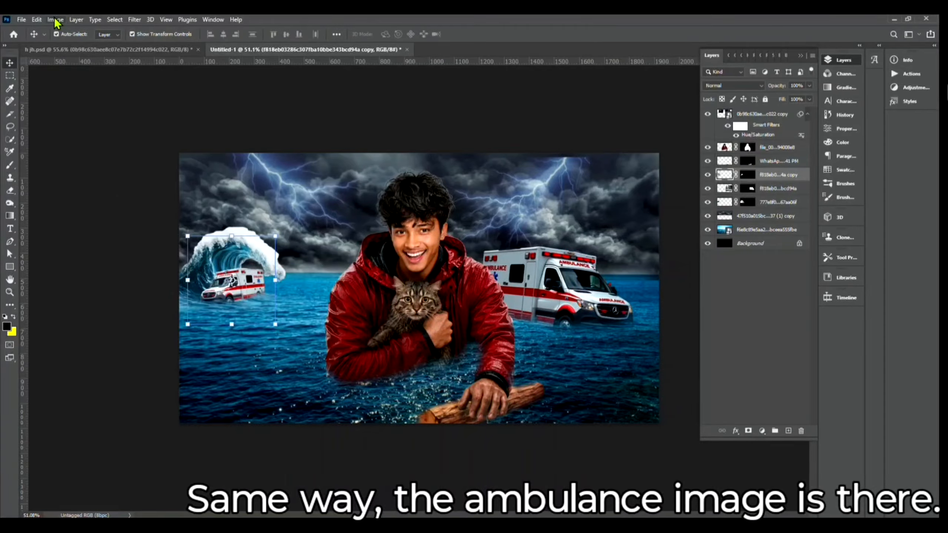
Step: Darken the small ambulance under the wave with a Curves point at input 87, output 57, and deselect the layer
click(55, 20)
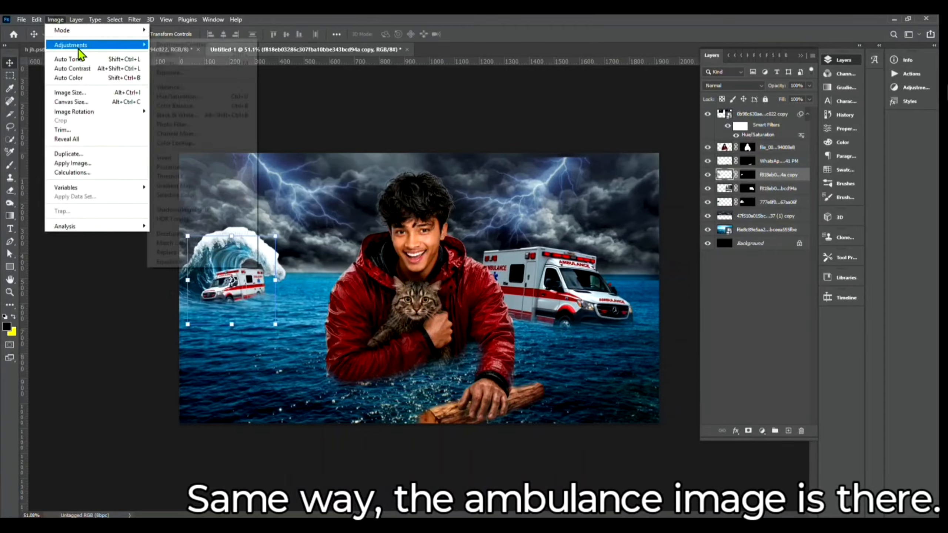
mouse_move(121, 45)
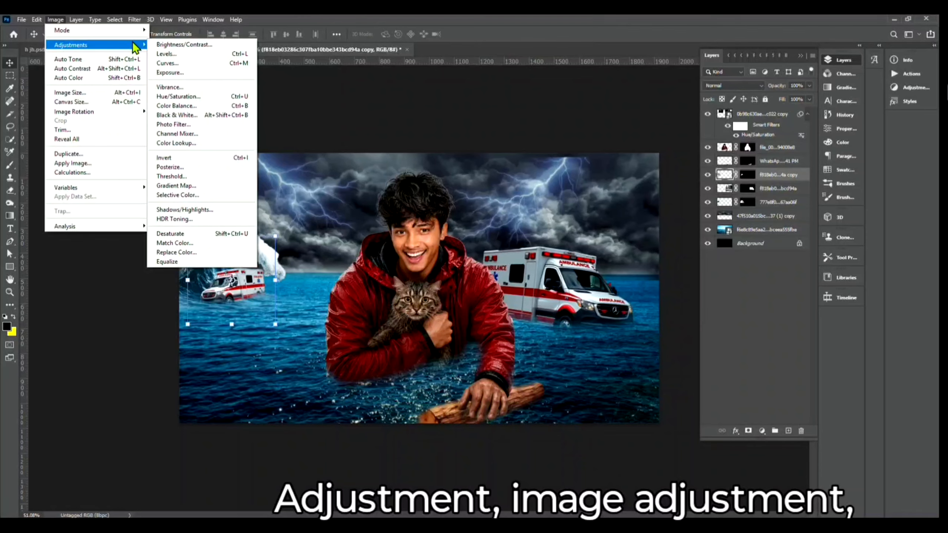
click(183, 64)
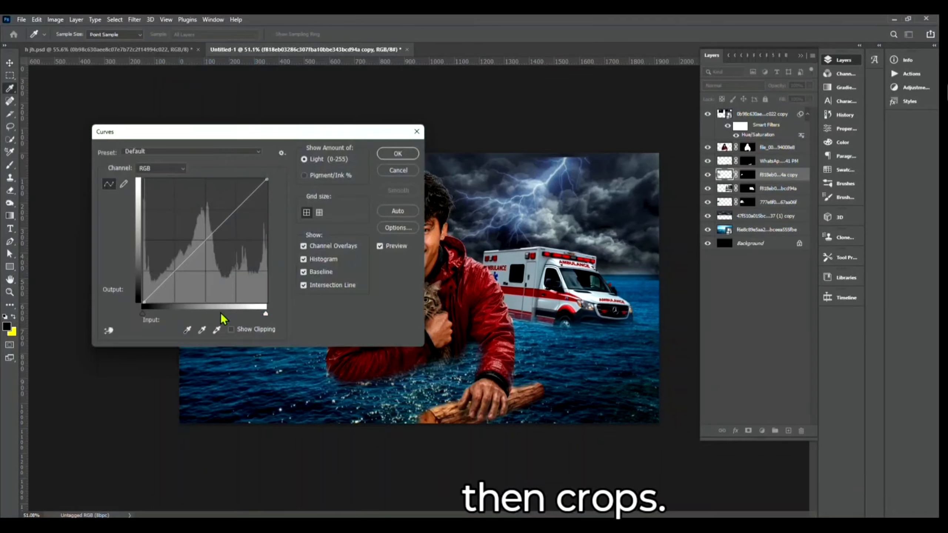
drag(178, 272, 186, 274)
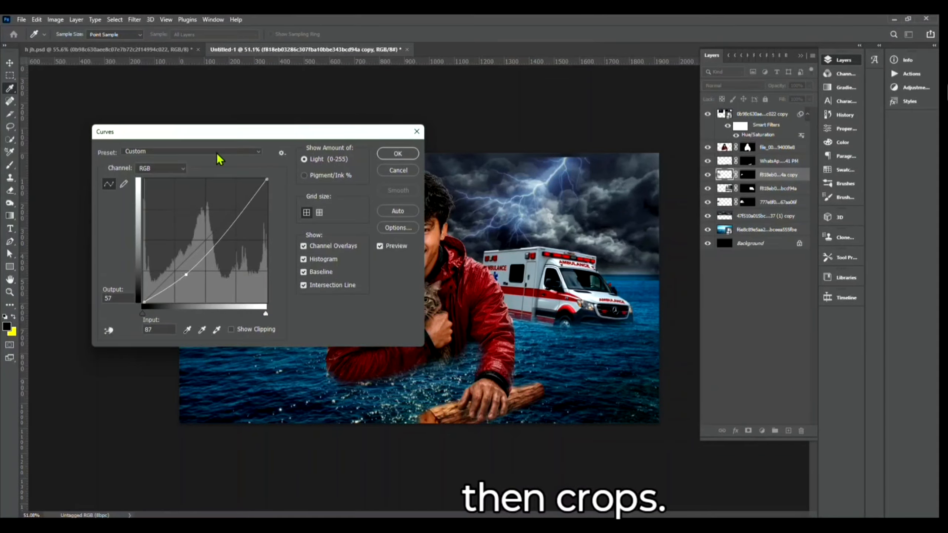
drag(226, 136, 492, 141)
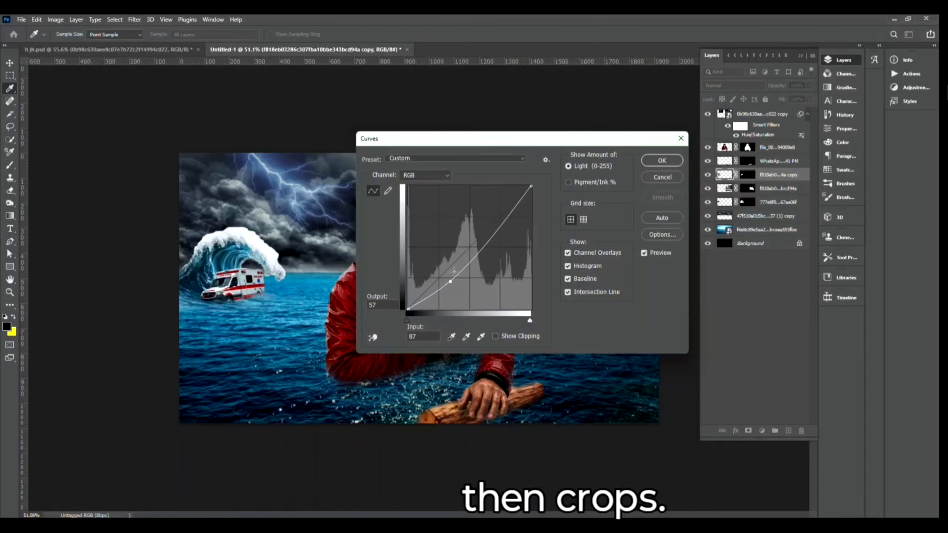
click(662, 161)
click(580, 69)
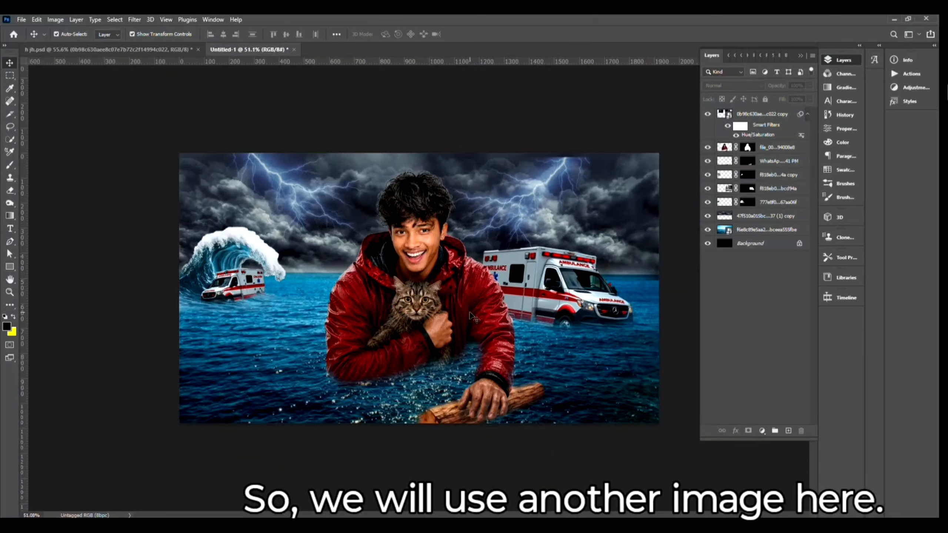
Step: Bring the cruise ship image from the Windows Gallery into the Untitled-1 composite and commit its placement
scroll(560, 325, up, 2)
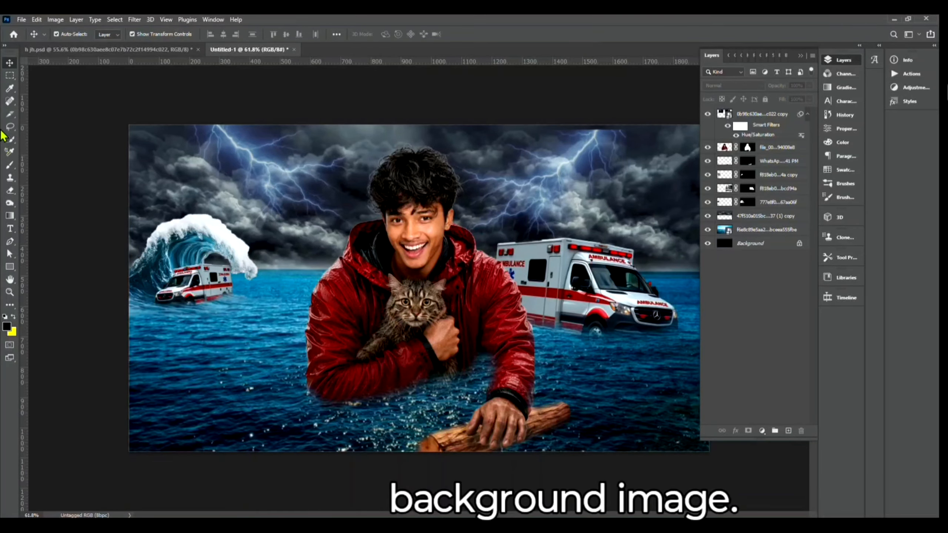
click(123, 50)
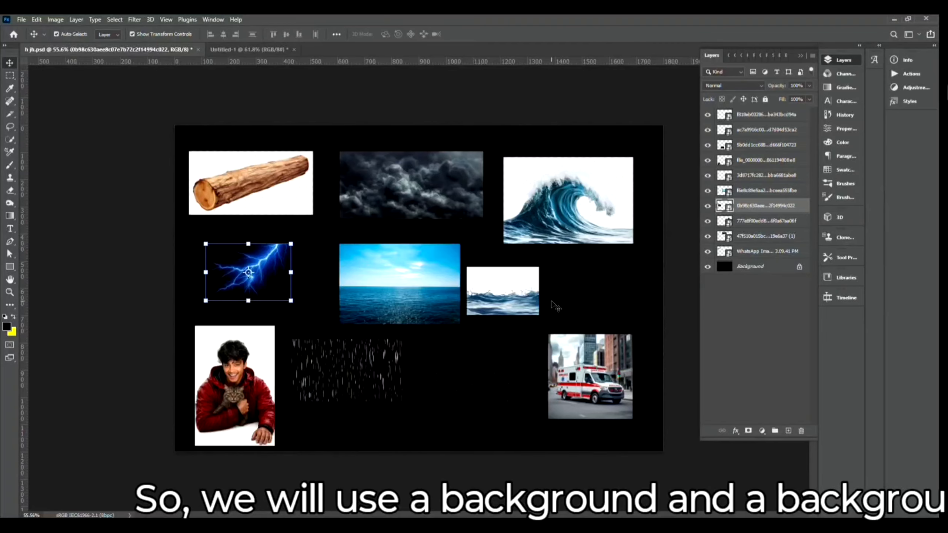
click(239, 49)
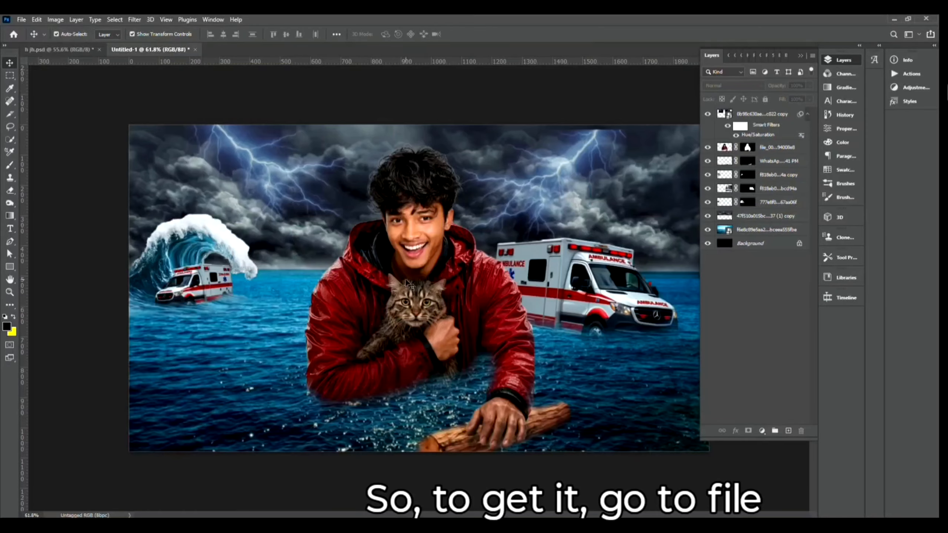
click(423, 519)
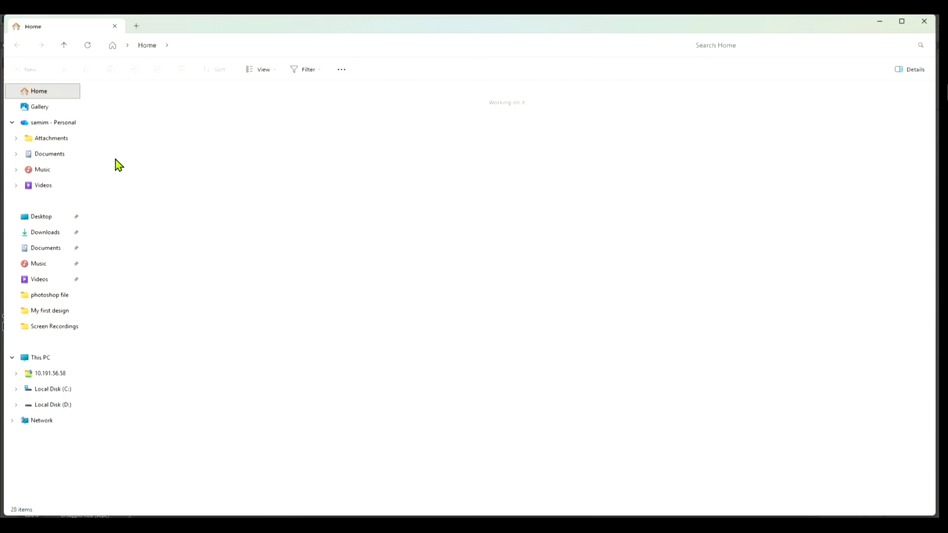
click(41, 111)
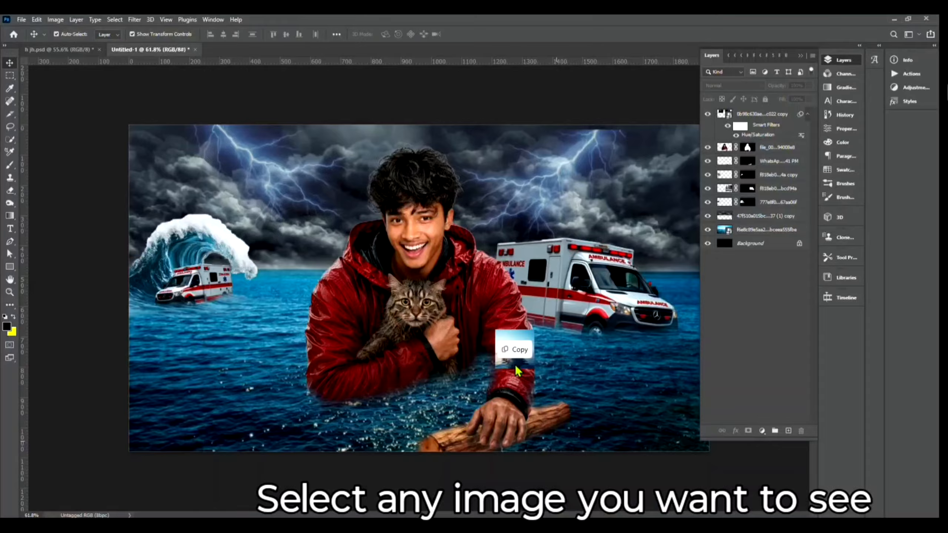
drag(496, 330, 498, 333)
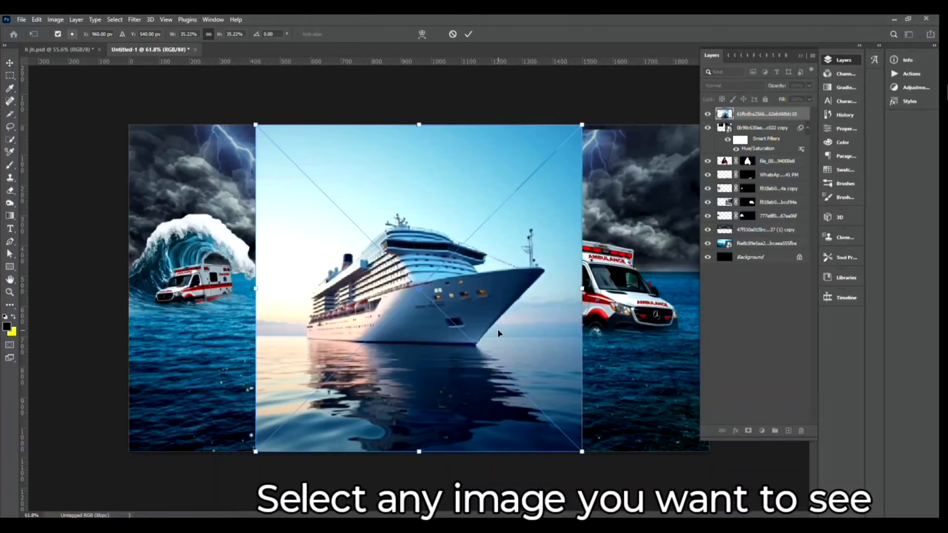
click(8, 65)
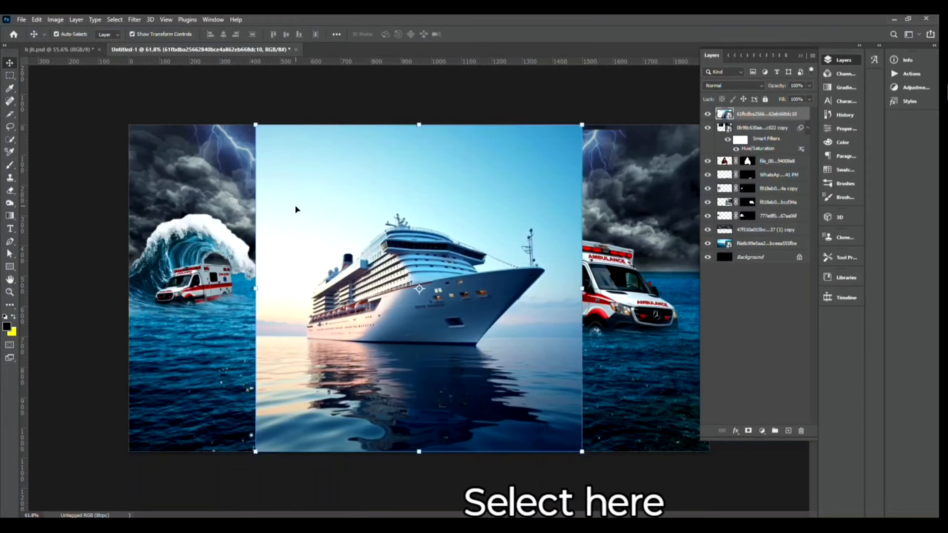
Step: Select the cruise ship with Select Subject and subtract the water reflection and stray areas using the Quick Selection tool
click(114, 19)
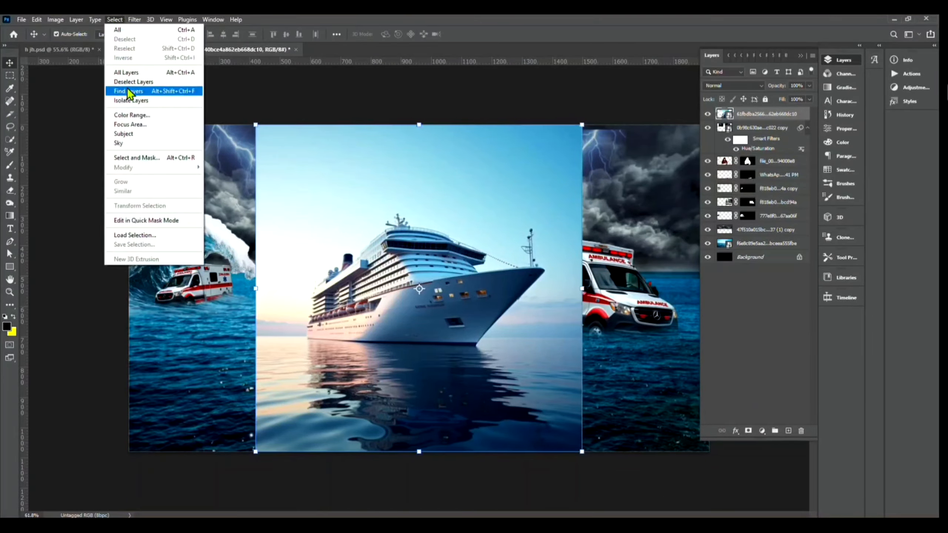
click(135, 133)
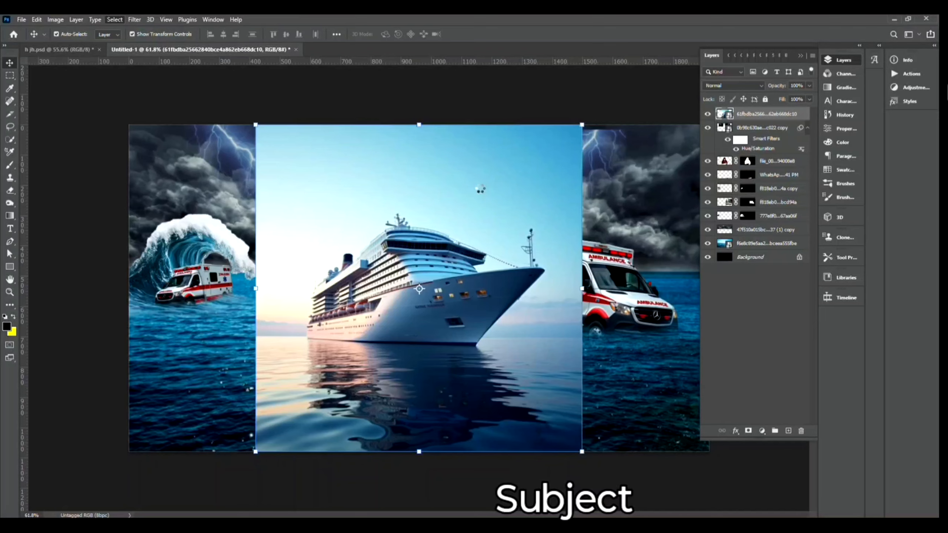
right_click(11, 153)
click(34, 148)
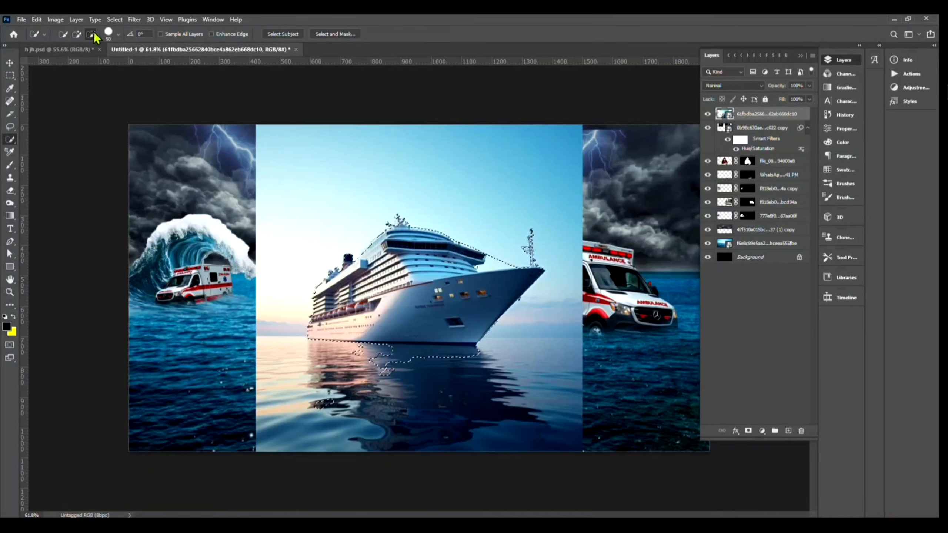
click(91, 34)
mouse_move(377, 358)
mouse_down()
mouse_move(396, 370)
mouse_move(384, 367)
mouse_move(468, 353)
mouse_up()
click(327, 406)
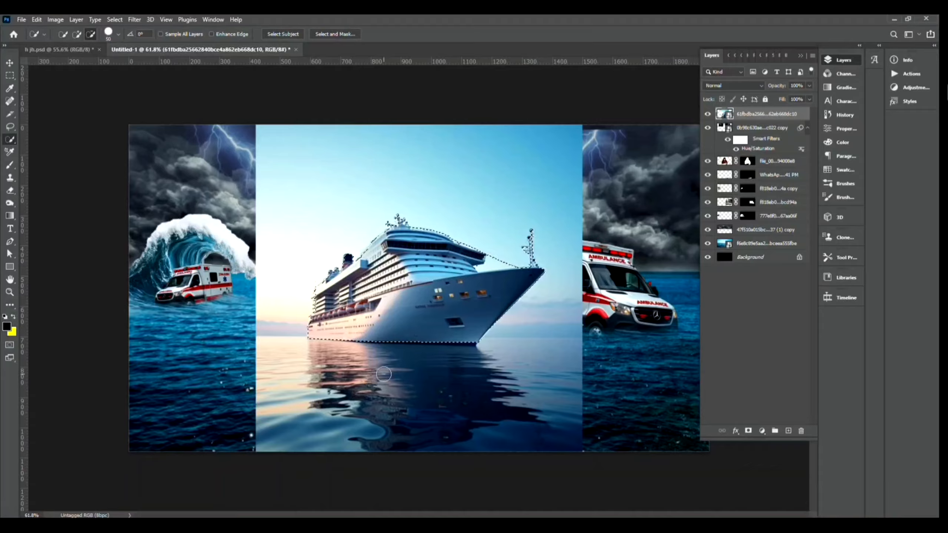
click(499, 261)
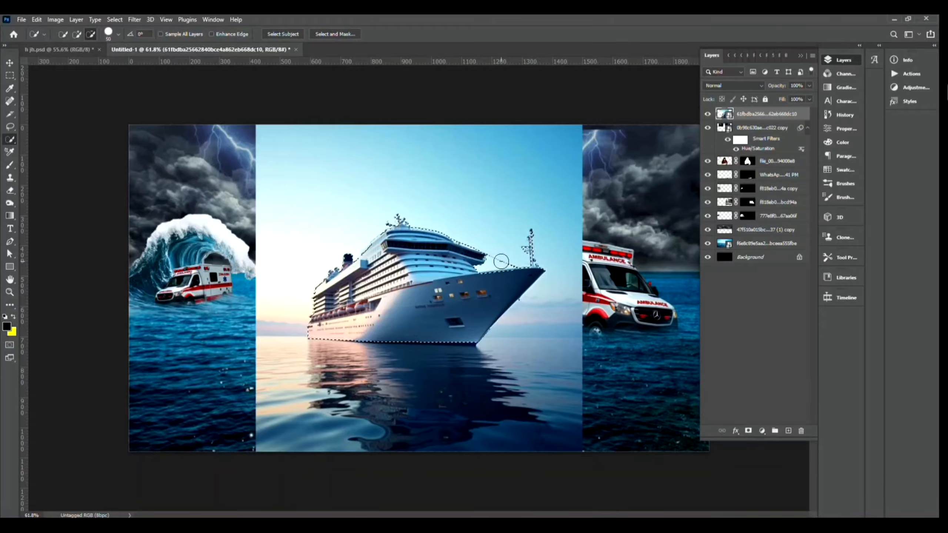
Step: Mask the ship layer to the selection and flip the ship horizontally
click(749, 430)
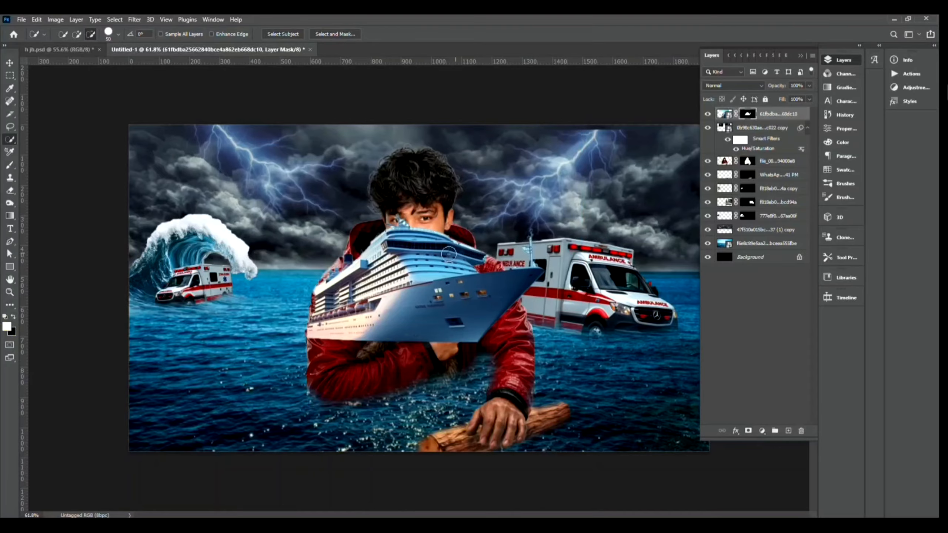
click(10, 63)
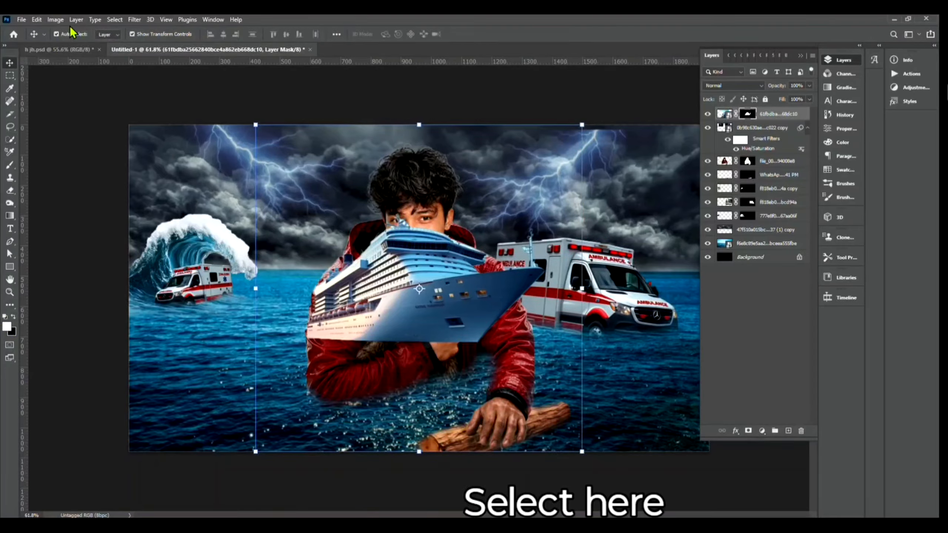
click(38, 19)
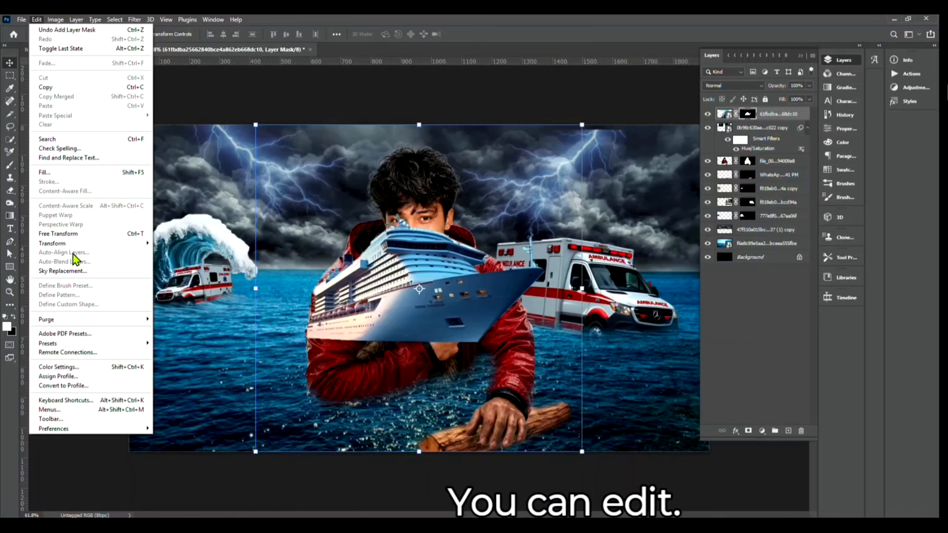
mouse_move(75, 243)
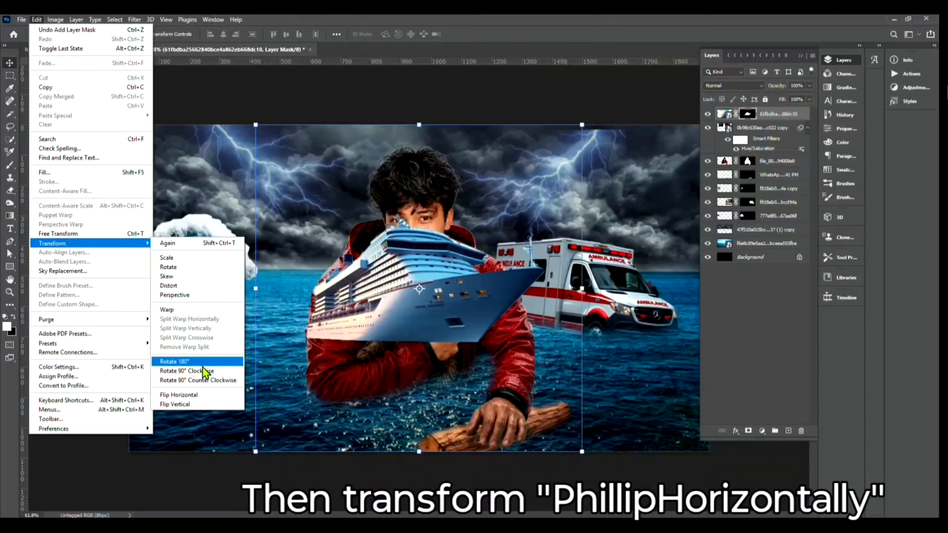
click(183, 394)
Step: Rotate the ship to -3.57° and position it between the wave and the man, with its layer directly beneath the man's layer
drag(490, 293, 399, 264)
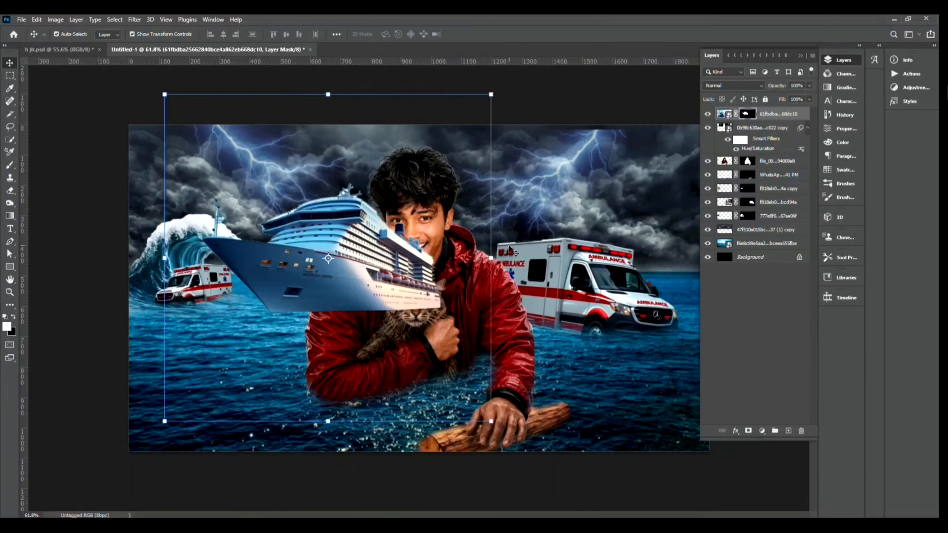
drag(498, 92, 508, 59)
key(Return)
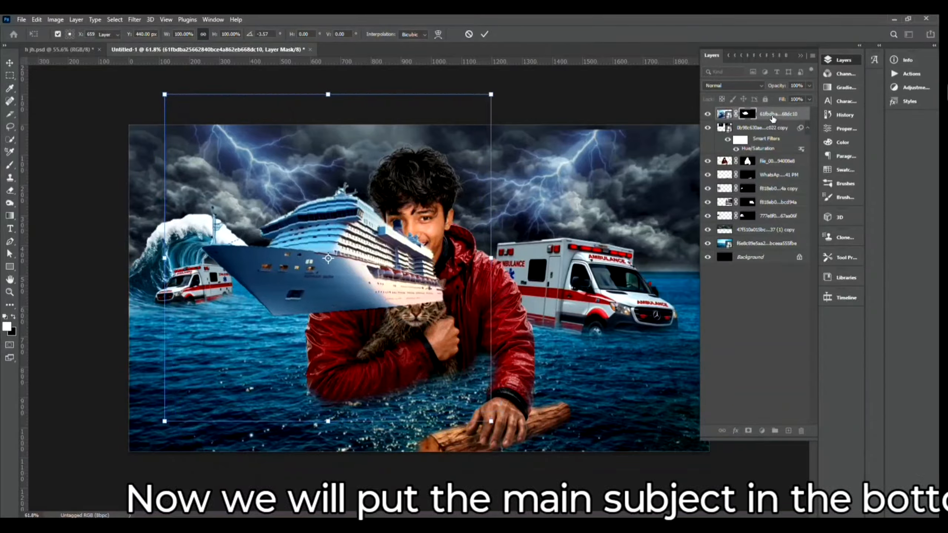
drag(772, 116, 772, 168)
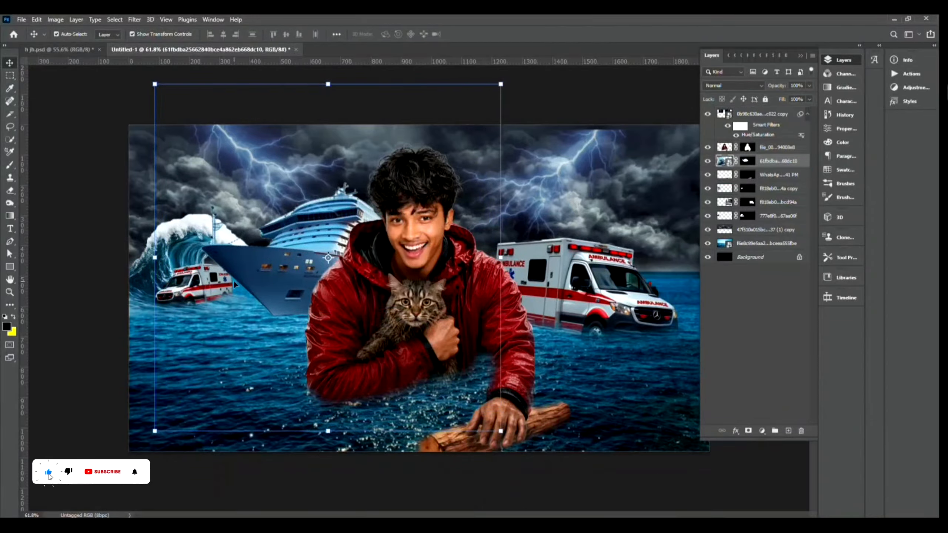
drag(246, 285, 278, 284)
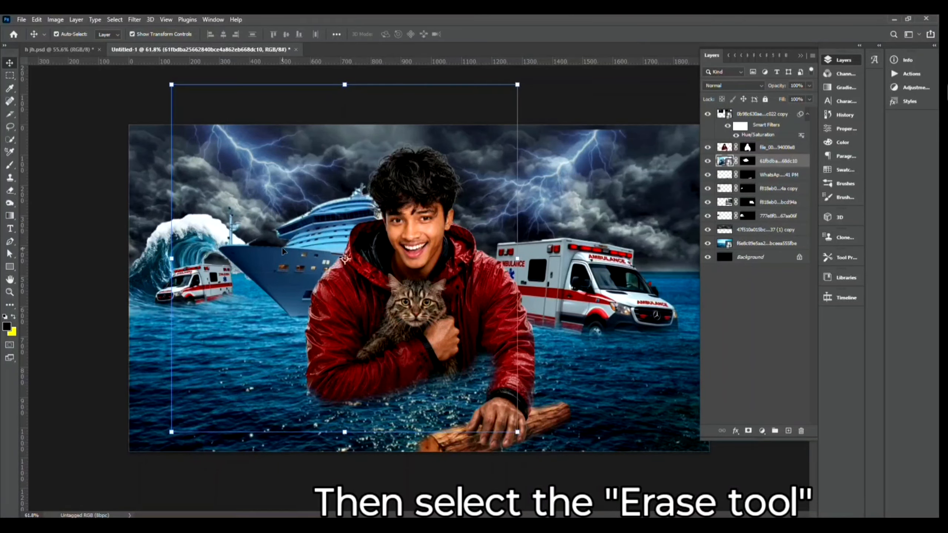
Step: Rasterize the ship layer and softly erase the hull's lower edge at the waterline with an enlarged Eraser brush
right_click(11, 191)
click(51, 192)
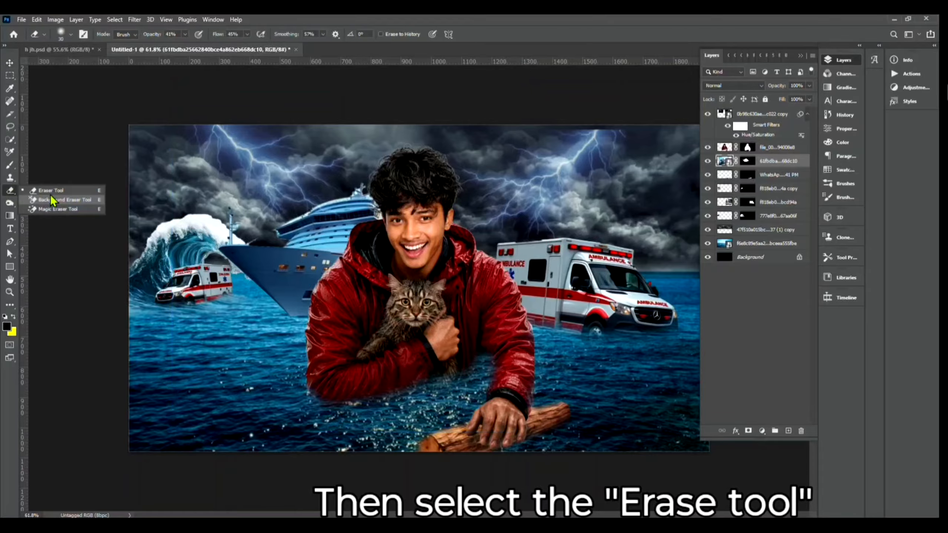
scroll(298, 282, up, 1)
scroll(298, 283, up, 5)
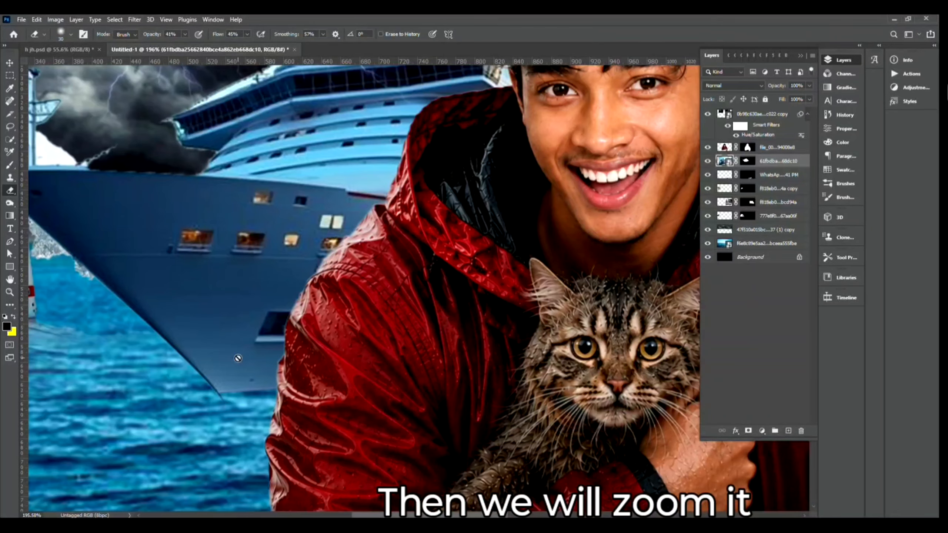
click(238, 358)
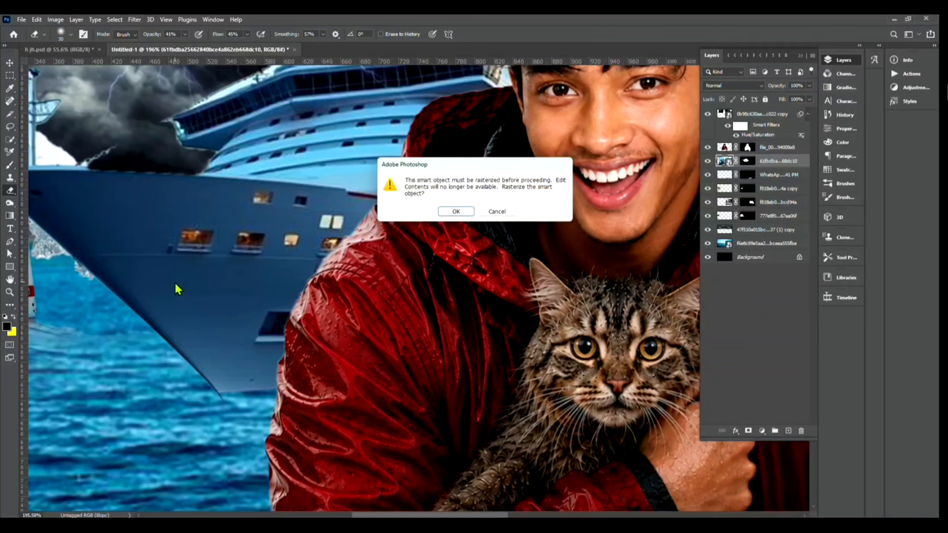
click(458, 211)
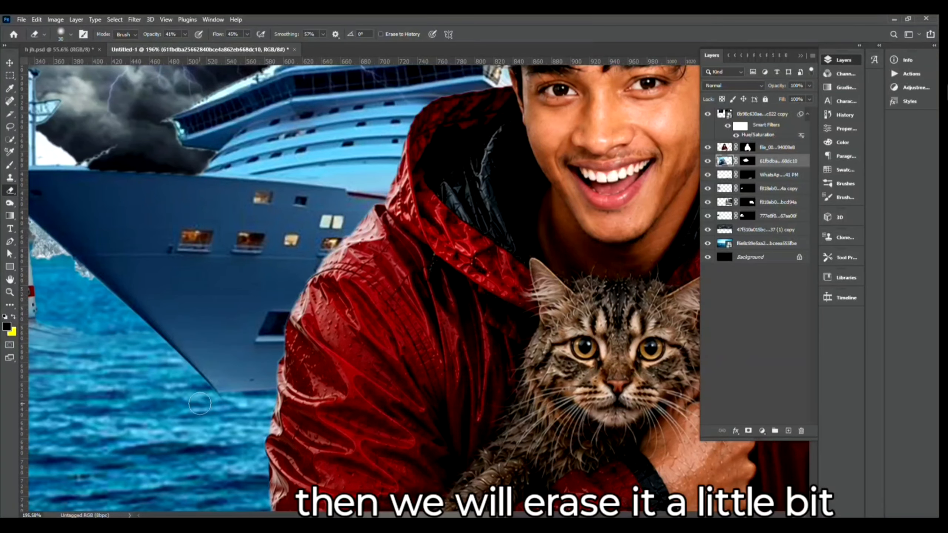
key(bracketright)
key(bracketright)
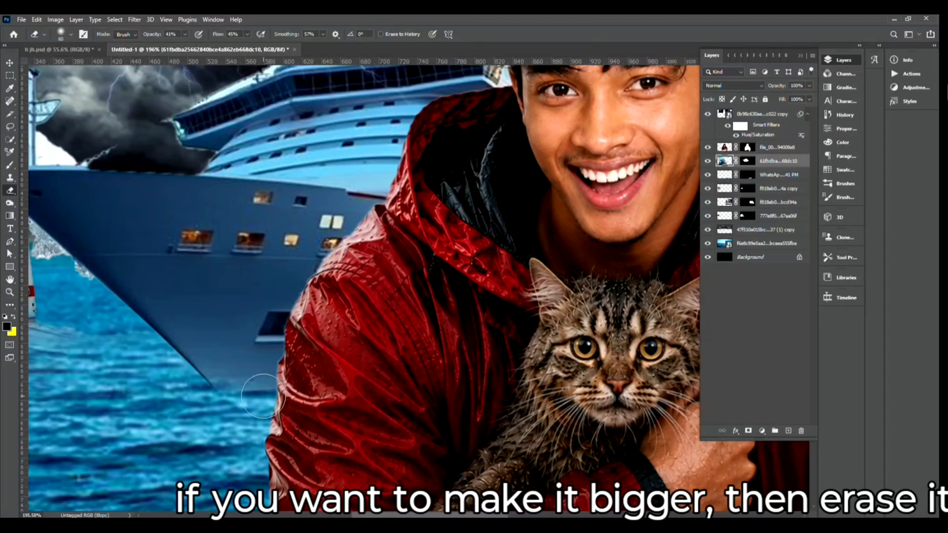
mouse_move(264, 396)
mouse_down()
mouse_move(209, 403)
mouse_move(209, 392)
mouse_up()
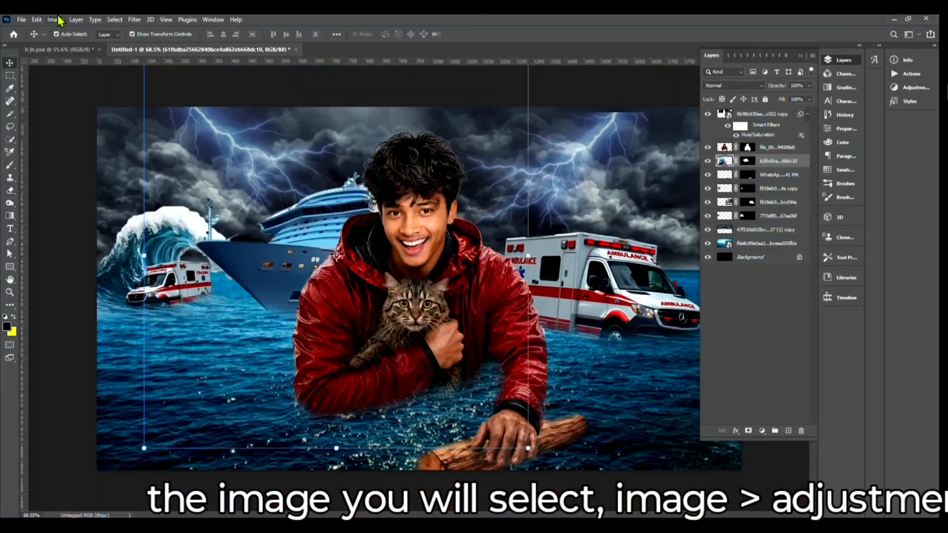
Step: Adjust the ship's midtones with Color Balance, setting Magenta-Green to -13 and Yellow-Blue to +7
click(56, 19)
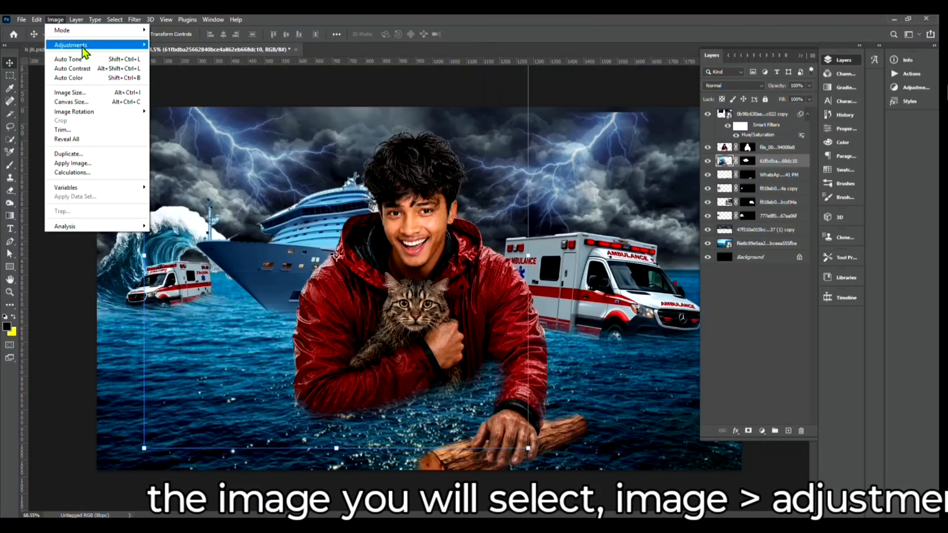
mouse_move(82, 46)
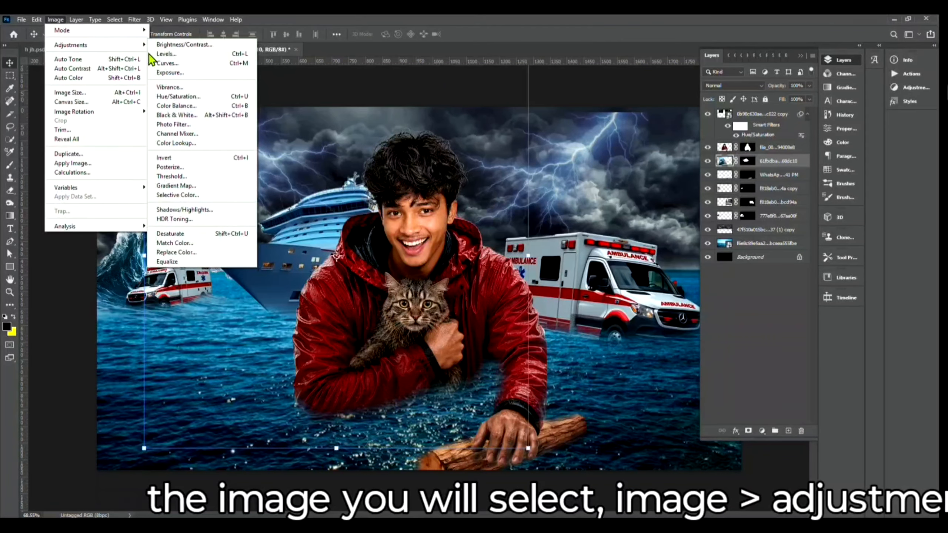
click(202, 105)
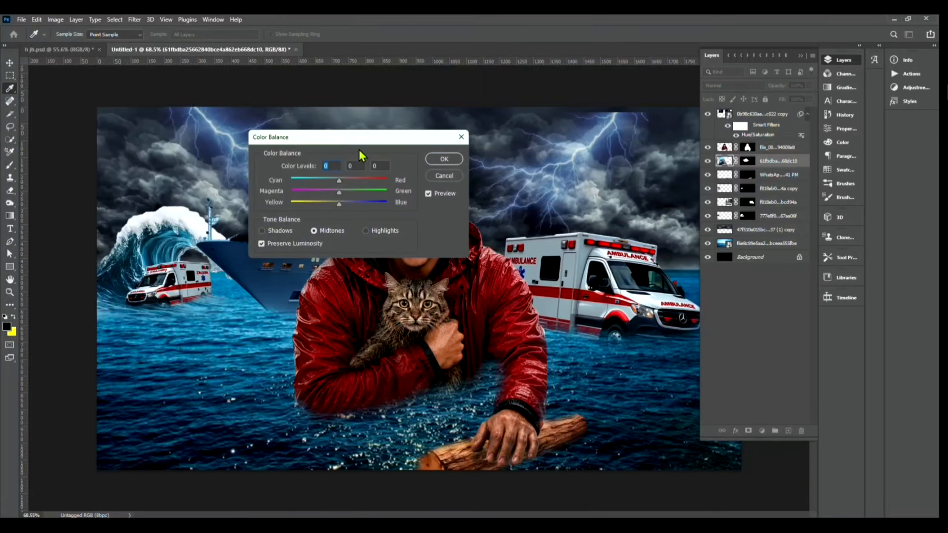
drag(360, 141, 468, 140)
mouse_move(448, 203)
mouse_down()
mouse_move(477, 203)
mouse_move(447, 206)
mouse_move(441, 191)
mouse_up()
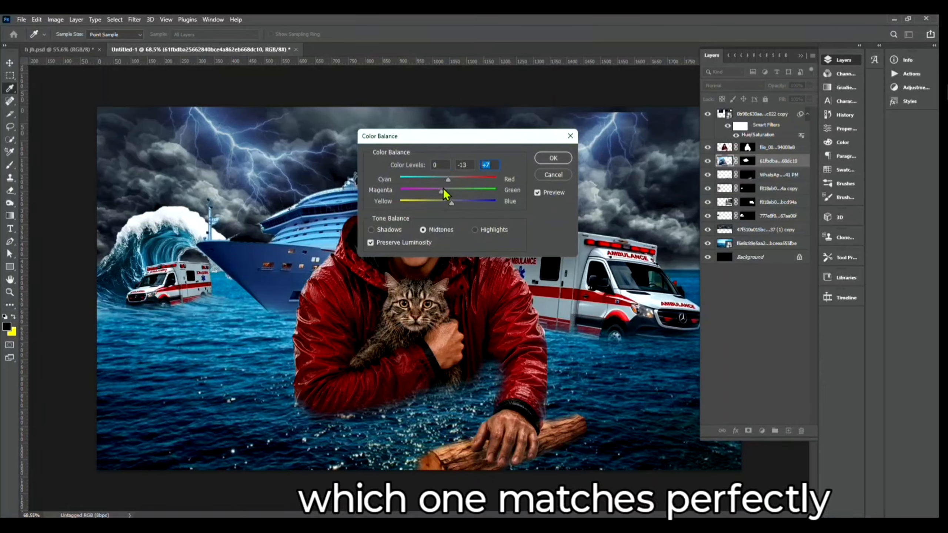
click(553, 158)
key(v)
Step: Adjust the ship's tones with Curves, lifting the shadows slightly and pulling the highlights down to input 235, output 206
click(55, 19)
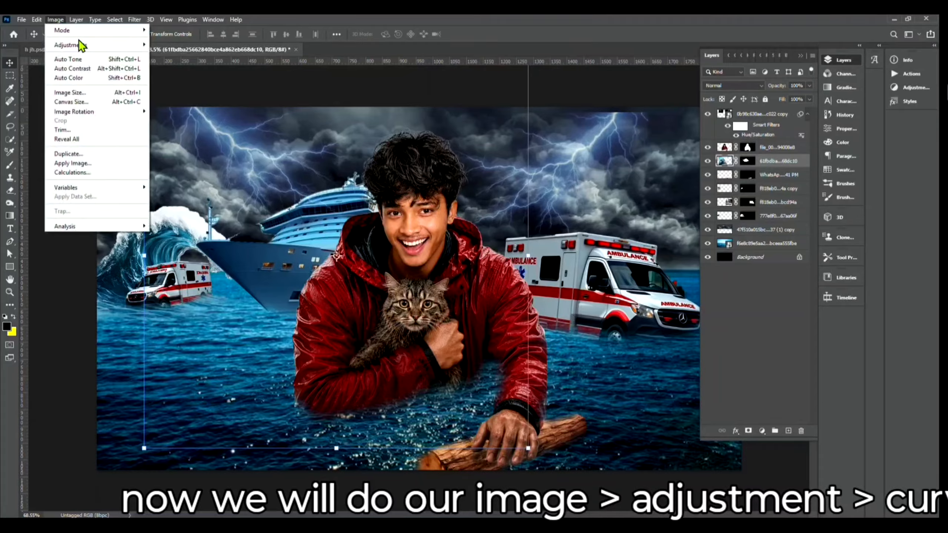
mouse_move(79, 45)
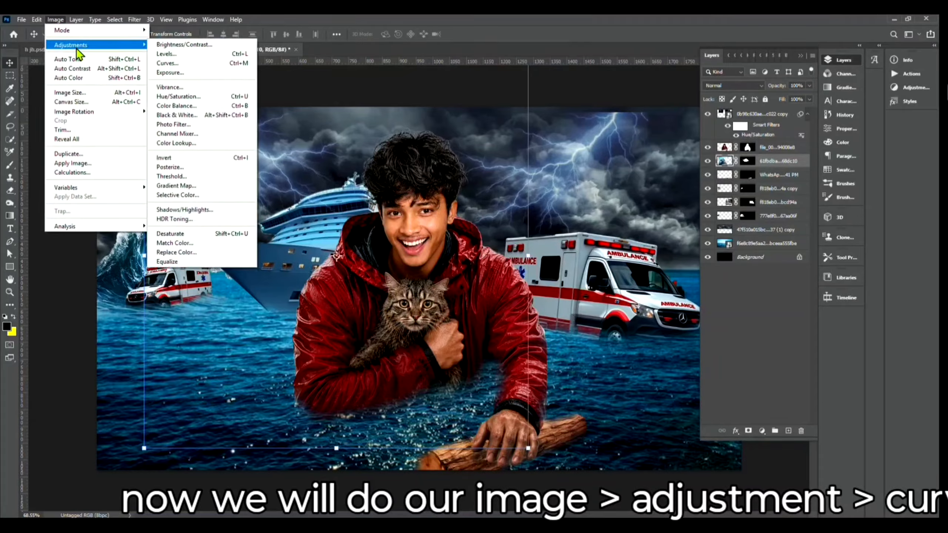
click(188, 66)
drag(470, 144, 549, 145)
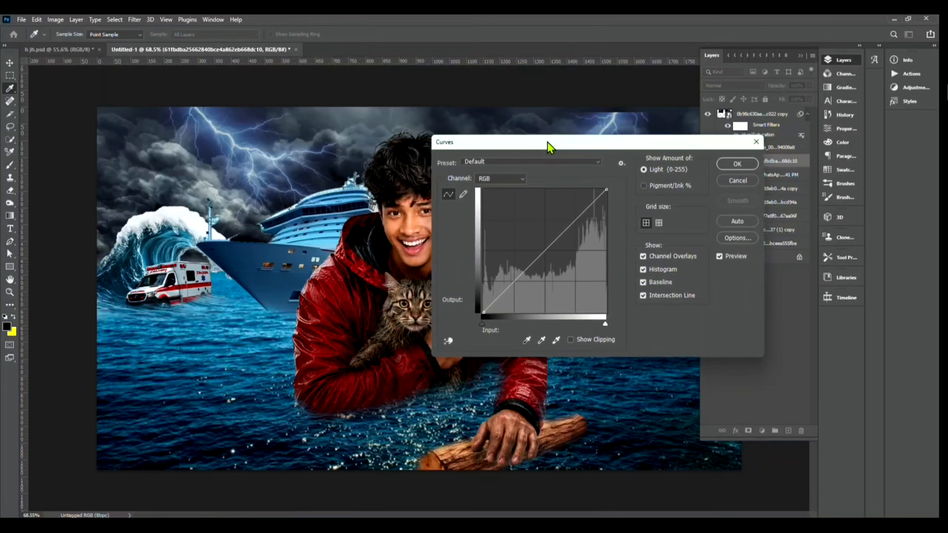
drag(521, 274, 506, 291)
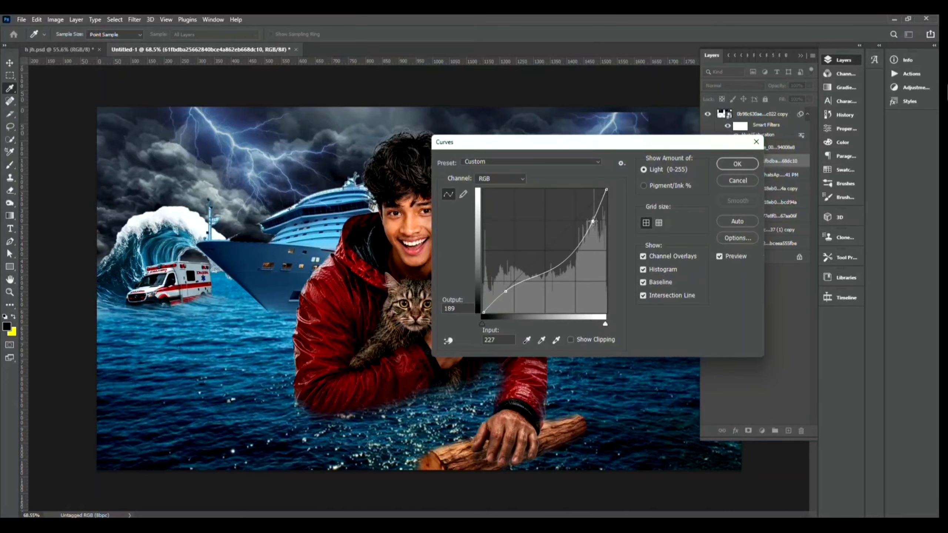
drag(583, 219, 597, 213)
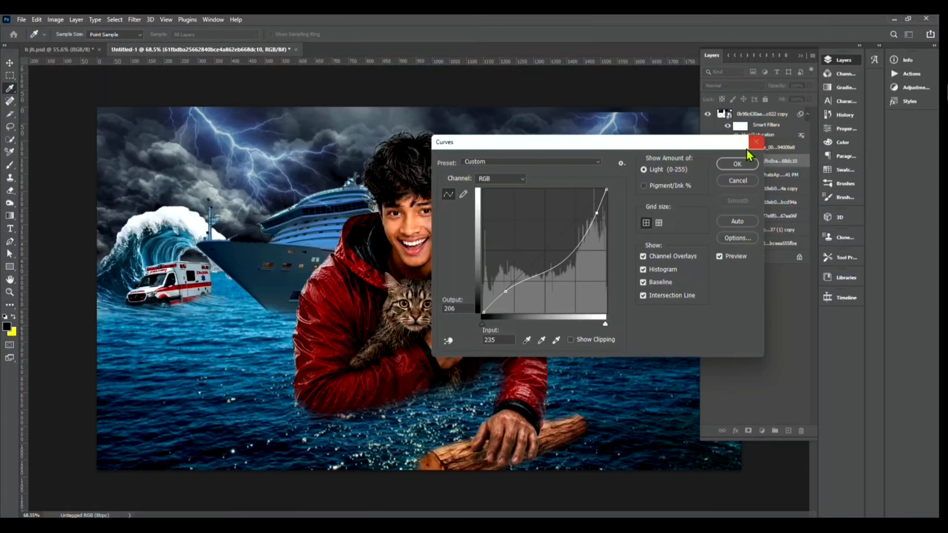
click(732, 164)
click(318, 77)
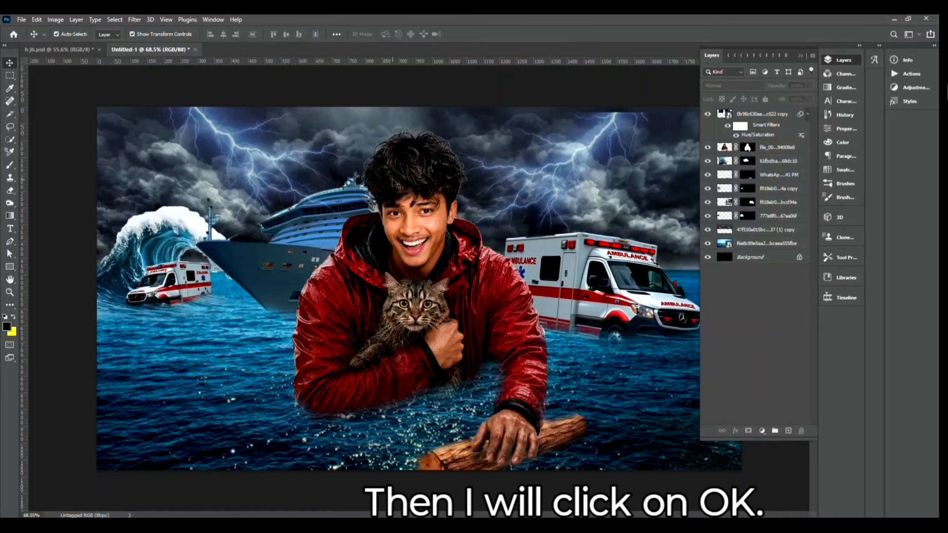
Step: Add a Drop Shadow to the man's layer with 52% opacity and a size of 13 px
scroll(404, 269, down, 4)
scroll(404, 269, up, 3)
click(405, 270)
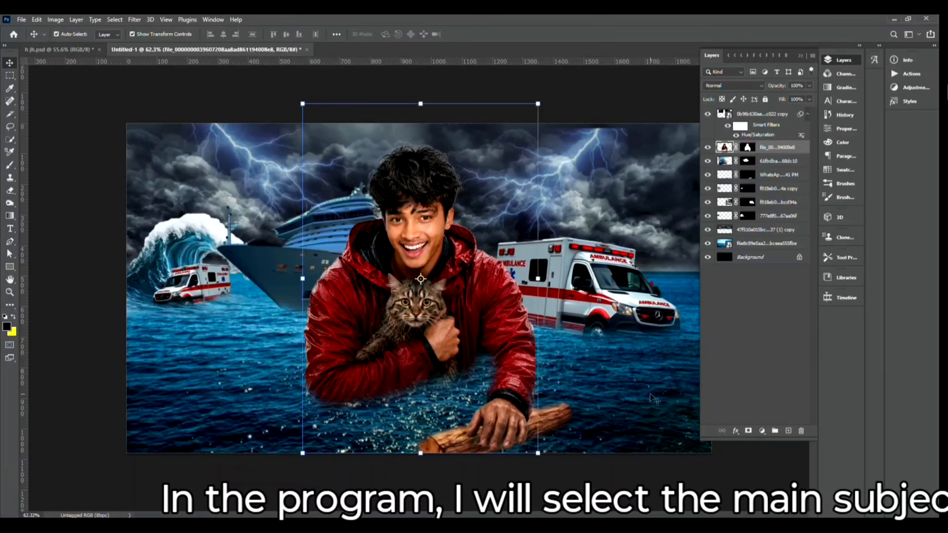
click(736, 435)
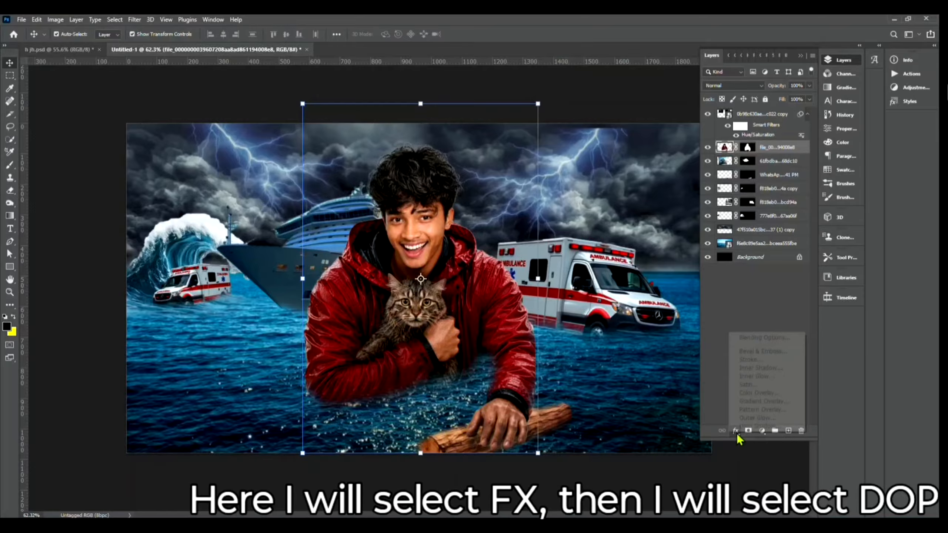
click(745, 437)
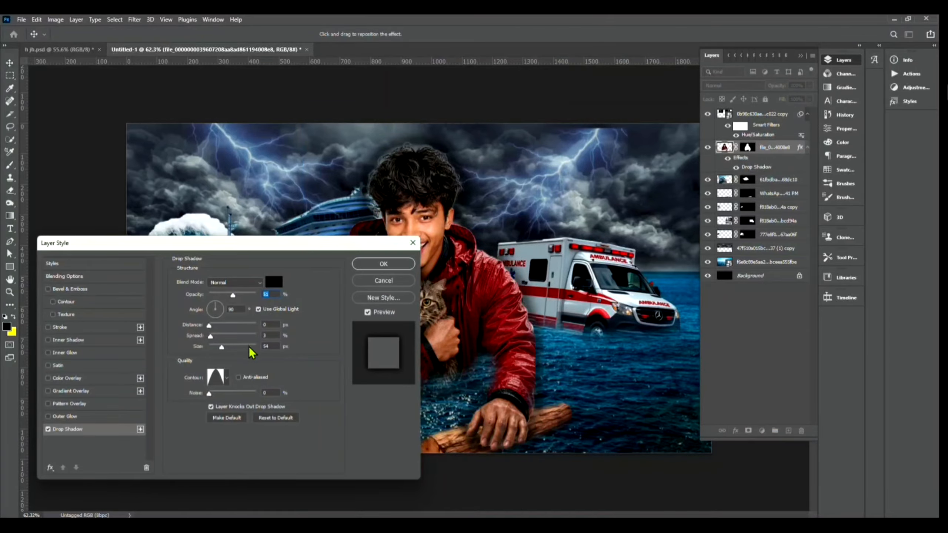
drag(230, 295, 226, 297)
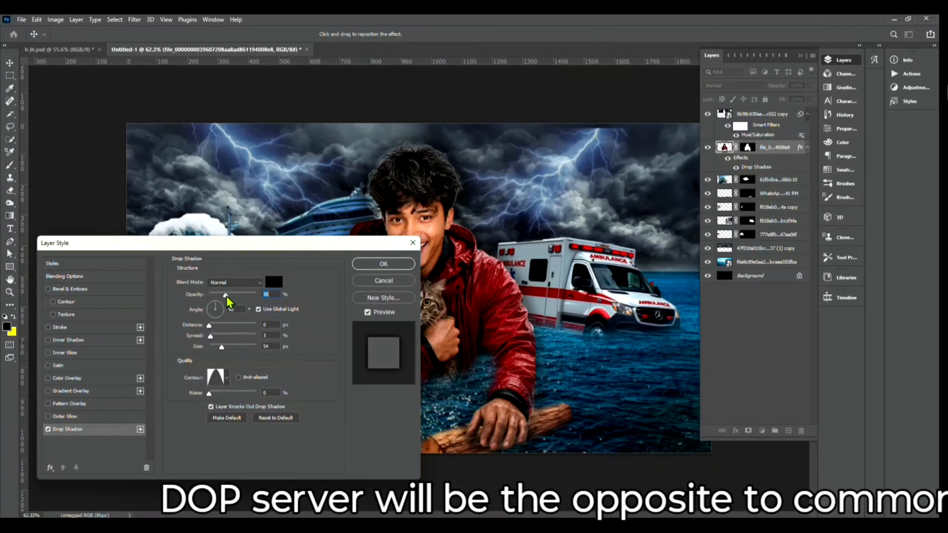
drag(224, 348, 215, 348)
drag(227, 297, 234, 297)
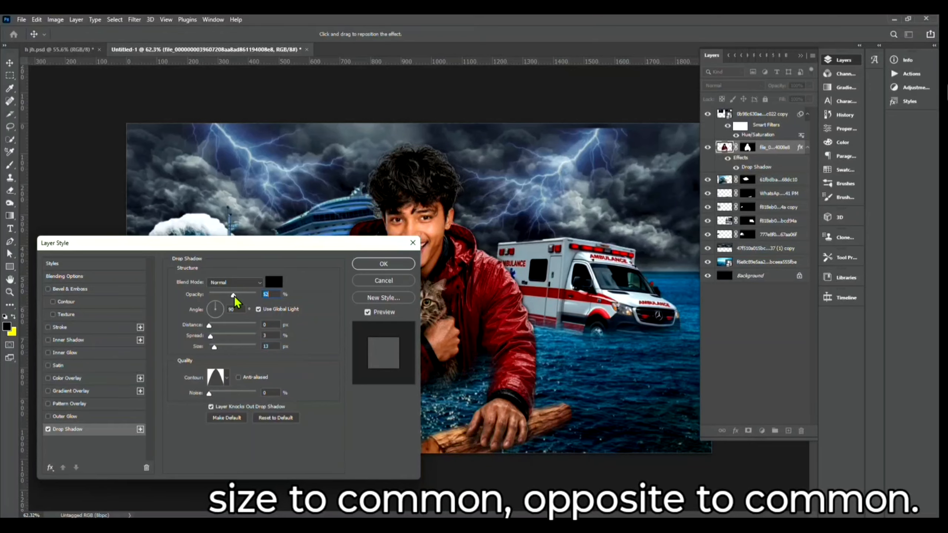
click(368, 312)
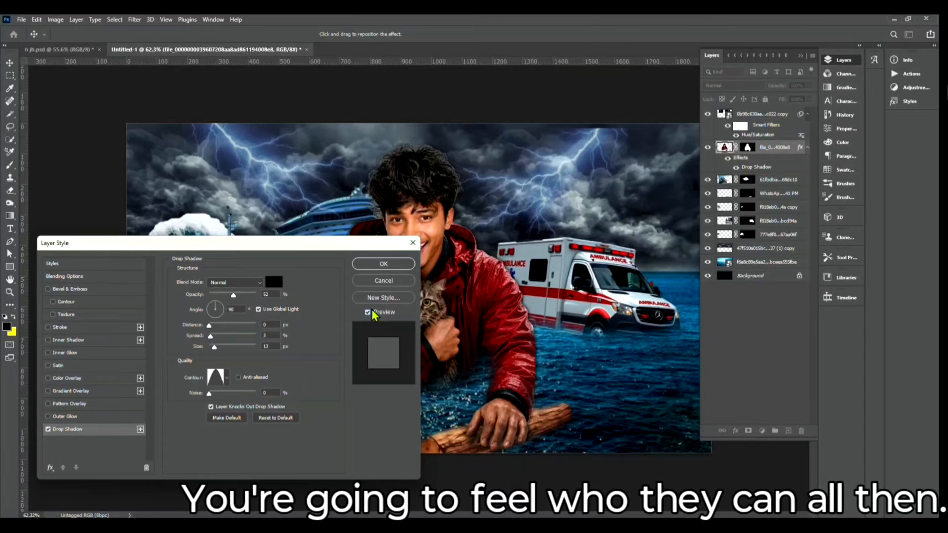
click(383, 264)
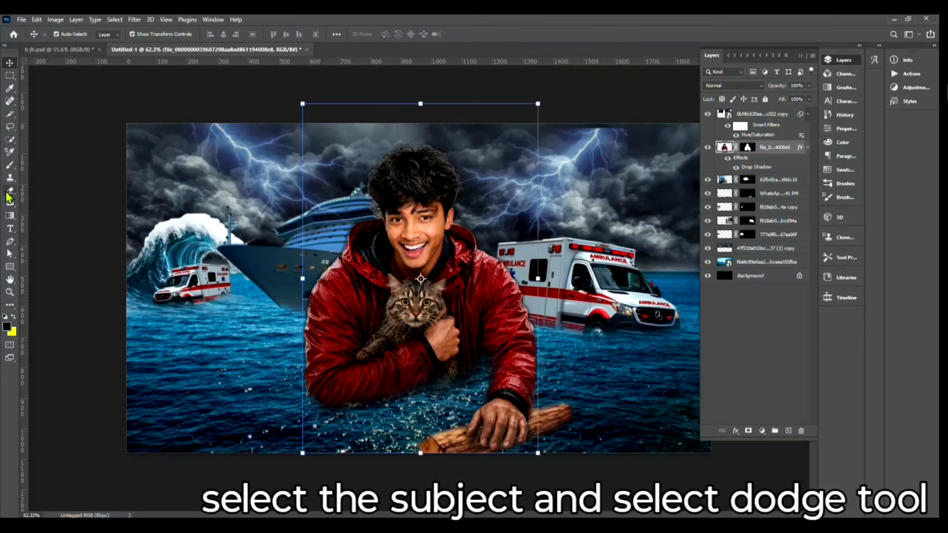
Step: Brighten the edges of the man's face and hood on the ship side using the Dodge tool with a brush reduced to 25 px
click(10, 203)
scroll(261, 261, up, 3)
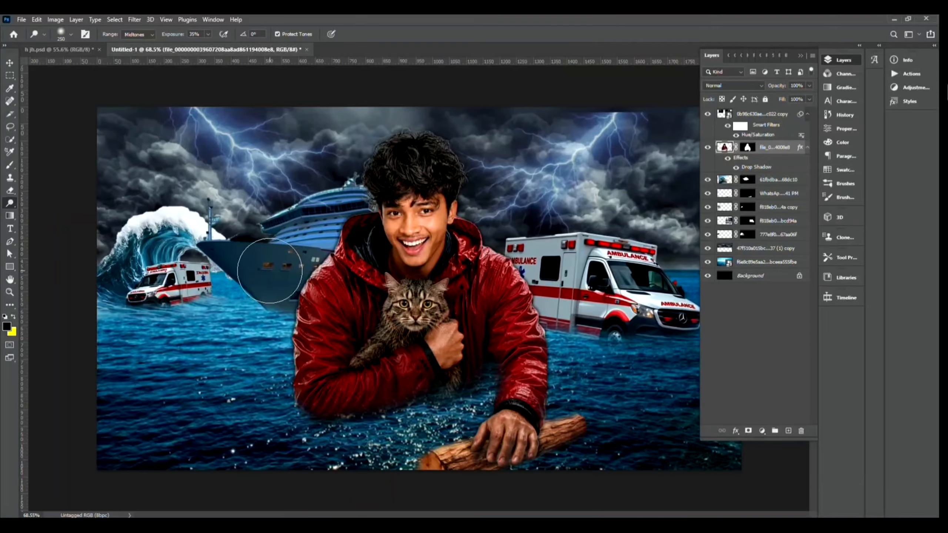
scroll(269, 271, up, 4)
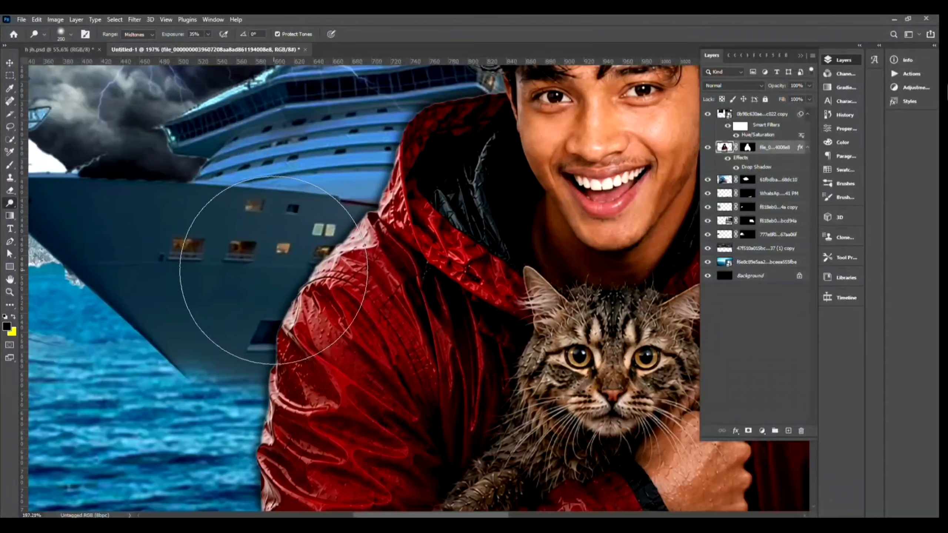
key(bracketleft)
key(bracketleft)
key(bracketleft)
key(bracketleft)
key(bracketleft)
key(bracketleft)
key(bracketleft)
key(bracketleft)
key(bracketleft)
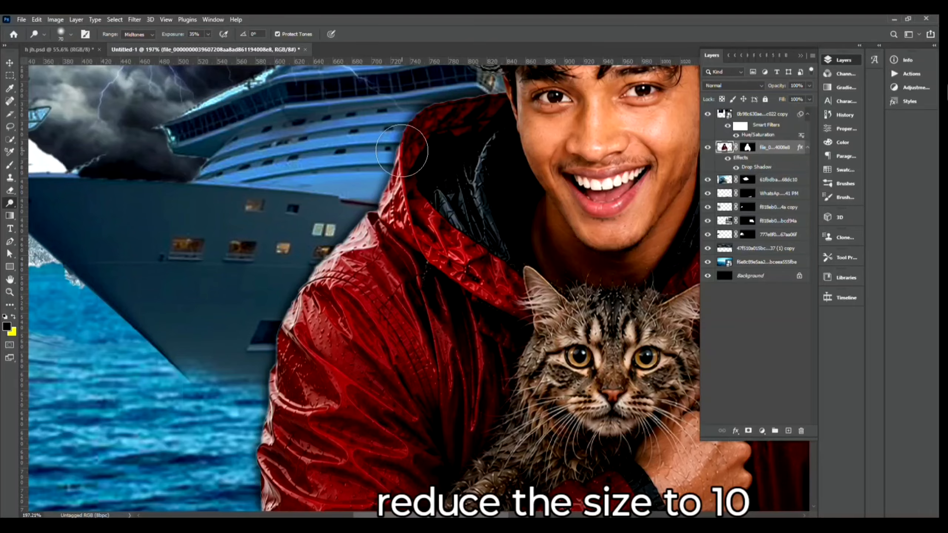
key(bracketleft)
key(bracketleft)
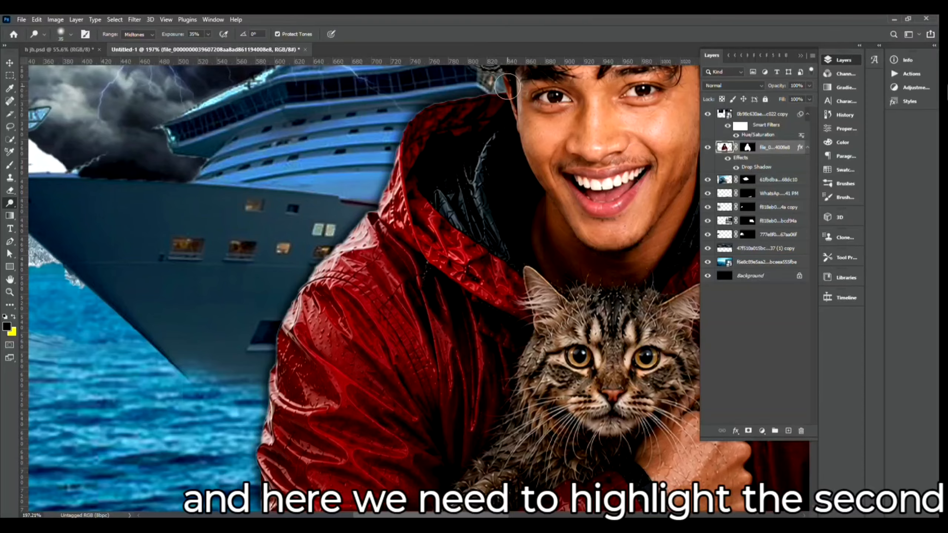
key(bracketleft)
key(bracketleft)
mouse_move(521, 115)
mouse_down()
mouse_move(548, 201)
mouse_move(574, 227)
mouse_up()
mouse_move(396, 165)
mouse_down()
mouse_move(296, 287)
mouse_move(344, 263)
mouse_move(400, 146)
mouse_up()
drag(511, 81, 567, 240)
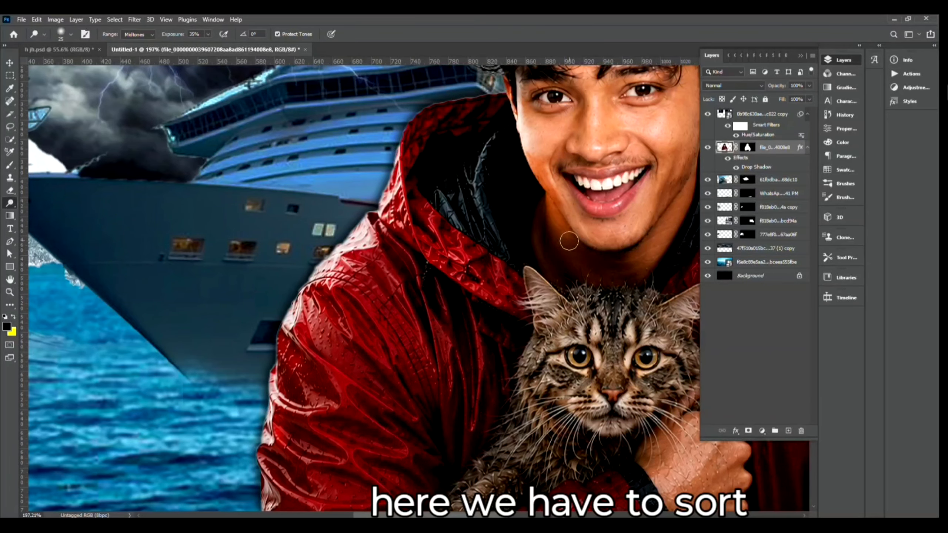
Step: Dodge highlights along the outer edge of the jacket's shoulder and sleeve on the ship side, down to the water
drag(373, 220, 268, 443)
mouse_move(386, 194)
mouse_down()
mouse_move(282, 377)
mouse_move(266, 441)
mouse_up()
key(space)
mouse_move(300, 447)
mouse_down()
mouse_move(378, 224)
mouse_move(397, 217)
mouse_up()
drag(375, 185, 367, 395)
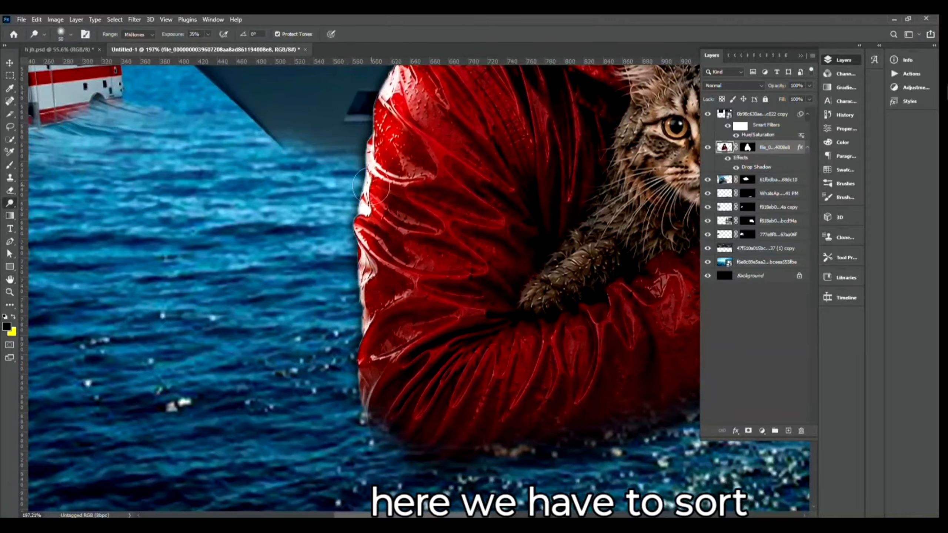
scroll(366, 374, down, 3)
key(space)
drag(455, 373, 271, 497)
drag(310, 144, 180, 263)
Step: Dodge highlights with a larger brush along the hood, shoulder and sleeve edges on the side facing the large ambulance
scroll(180, 263, up, 7)
key(bracketright)
key(bracketright)
key(bracketright)
key(bracketright)
key(bracketright)
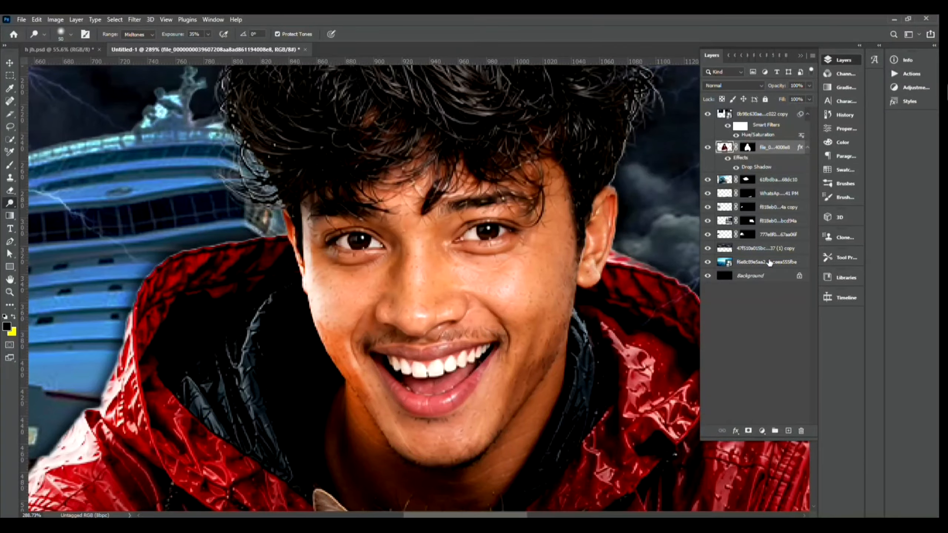
key(space)
mouse_move(662, 285)
mouse_down()
mouse_move(415, 295)
mouse_move(560, 430)
mouse_up()
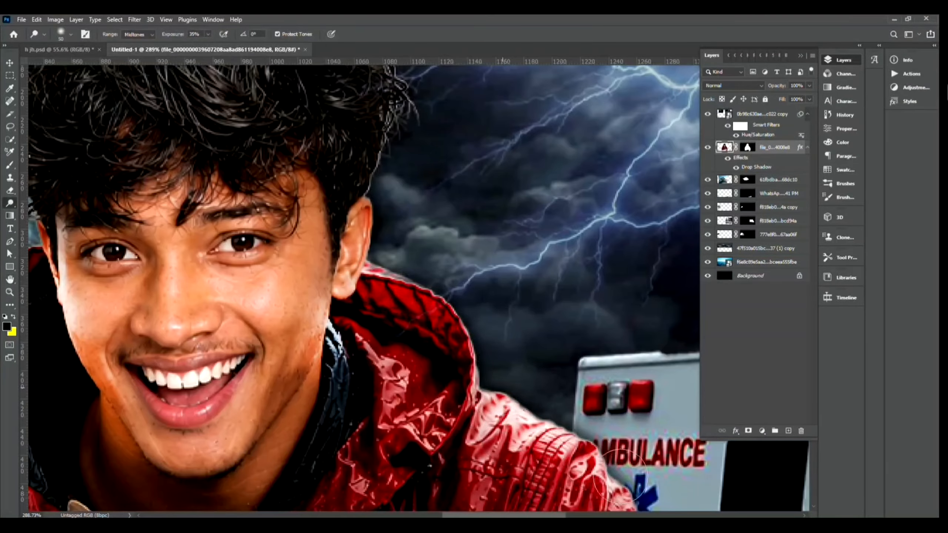
scroll(533, 387, up, 3)
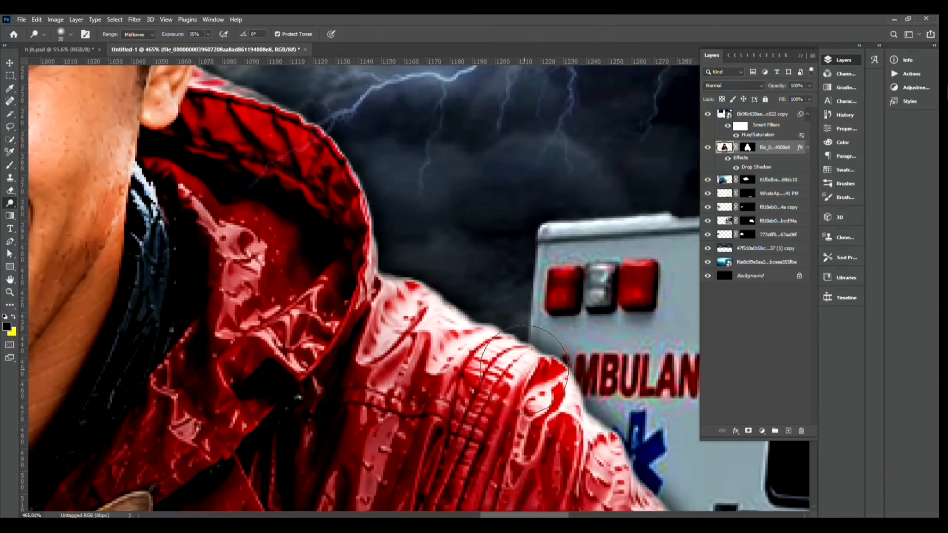
key(space)
drag(524, 370, 426, 179)
drag(448, 345, 396, 311)
drag(520, 382, 465, 299)
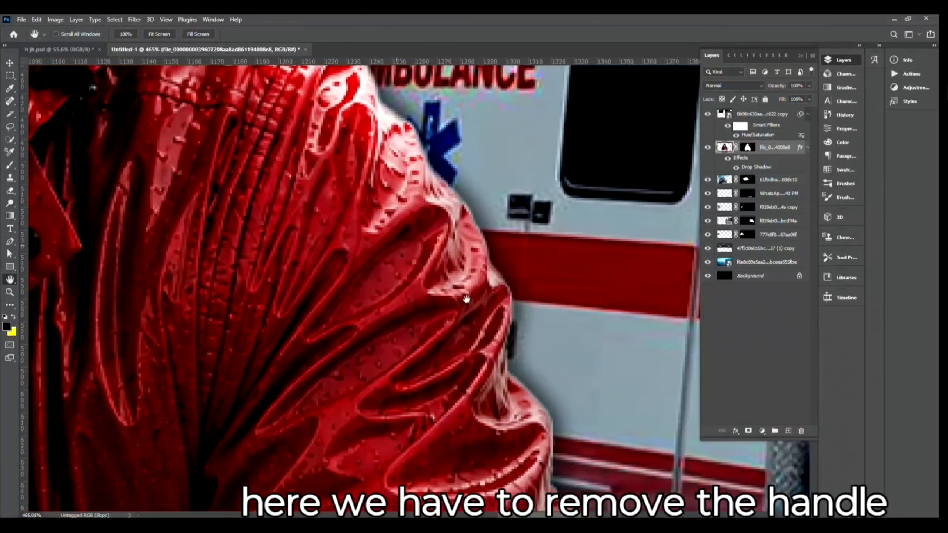
drag(396, 230, 390, 417)
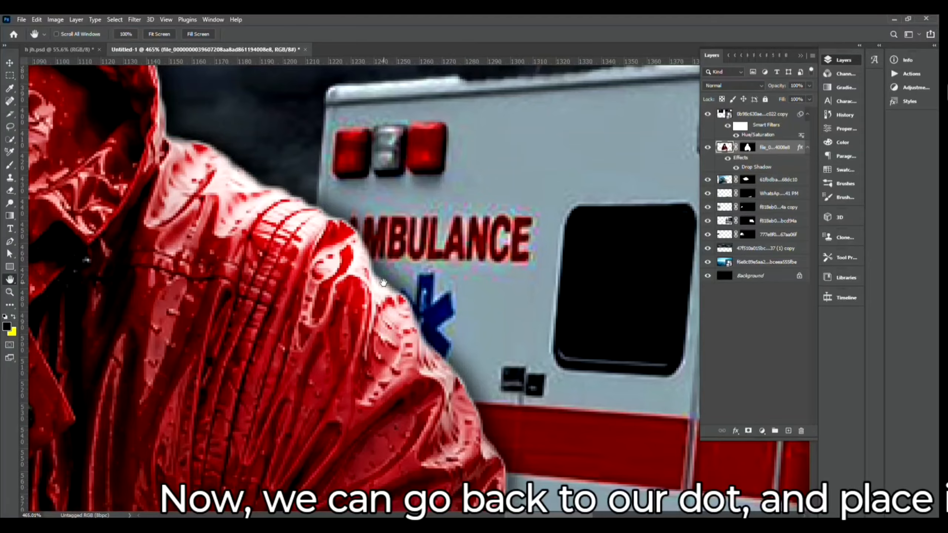
mouse_move(371, 254)
mouse_down()
mouse_move(402, 355)
mouse_move(489, 453)
mouse_move(476, 420)
mouse_move(436, 426)
mouse_up()
drag(496, 490, 431, 210)
drag(452, 247, 486, 491)
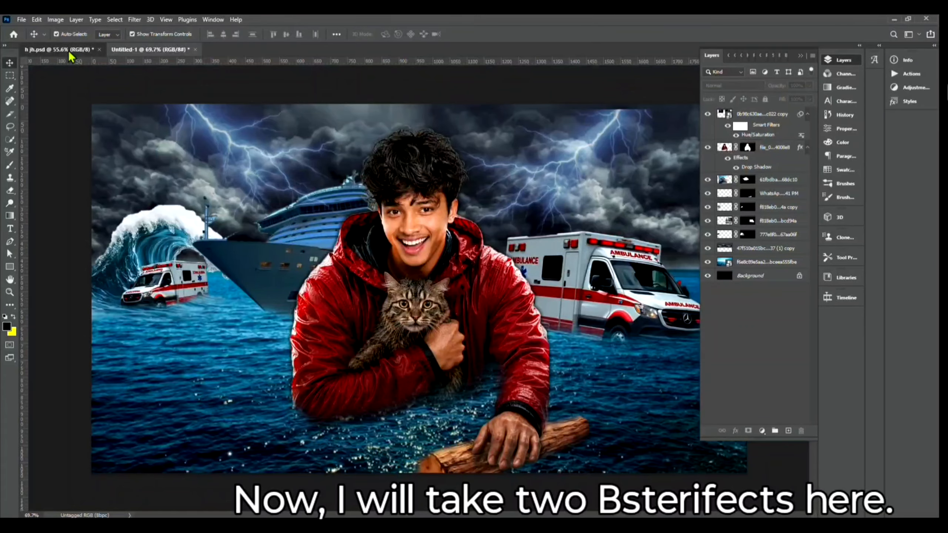
Step: Copy the sparse slanted rain overlay from h jh.psd into Untitled-1 and enlarge it to cover the whole canvas
click(71, 50)
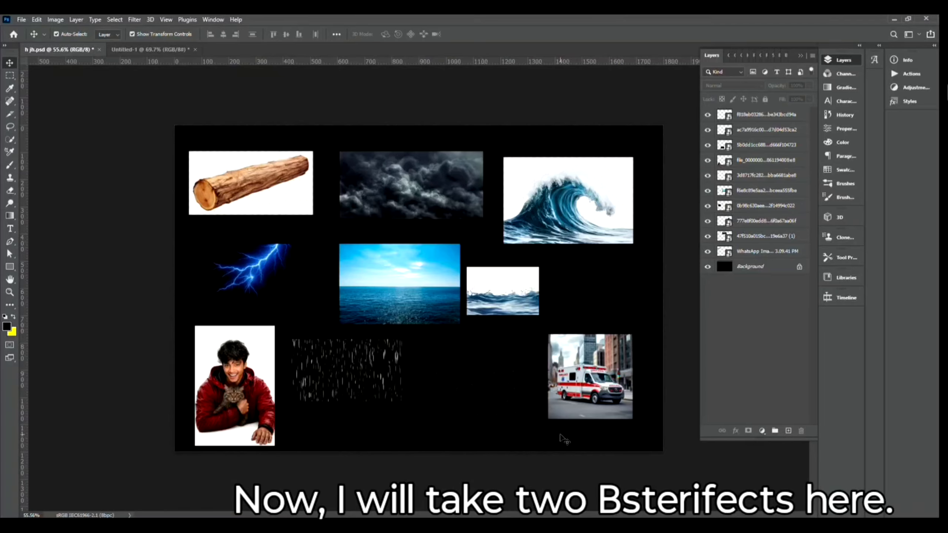
drag(462, 390, 145, 165)
drag(223, 192, 769, 518)
key(Return)
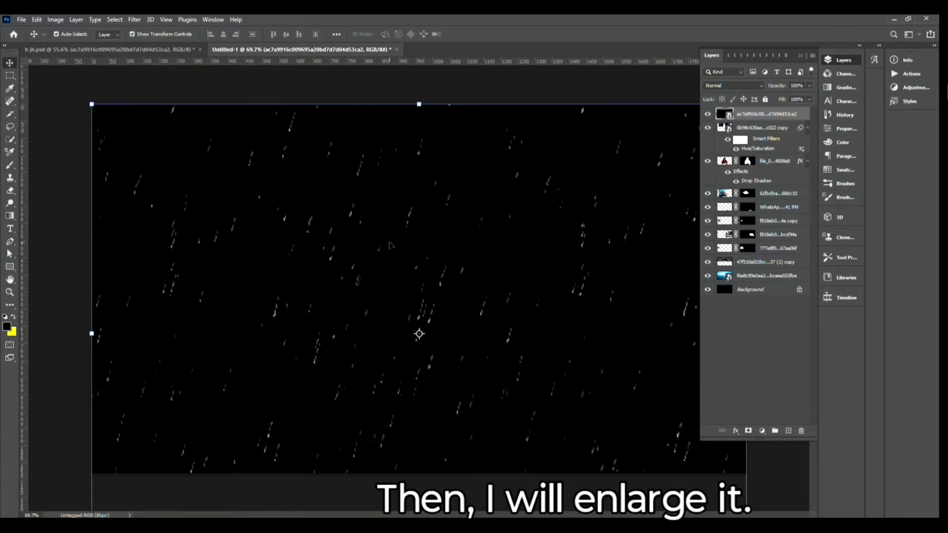
Step: Set the slanted rain layer's blend mode to Screen and squeeze its height to 80.18% from the lower edge
key(shift+alt+s)
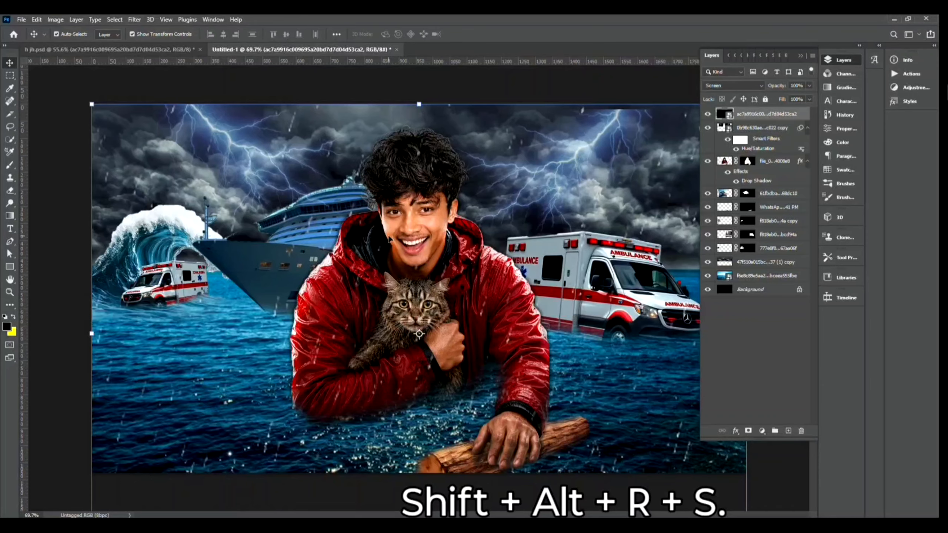
scroll(388, 238, down, 5)
scroll(478, 501, up, 2)
key(ctrl+t)
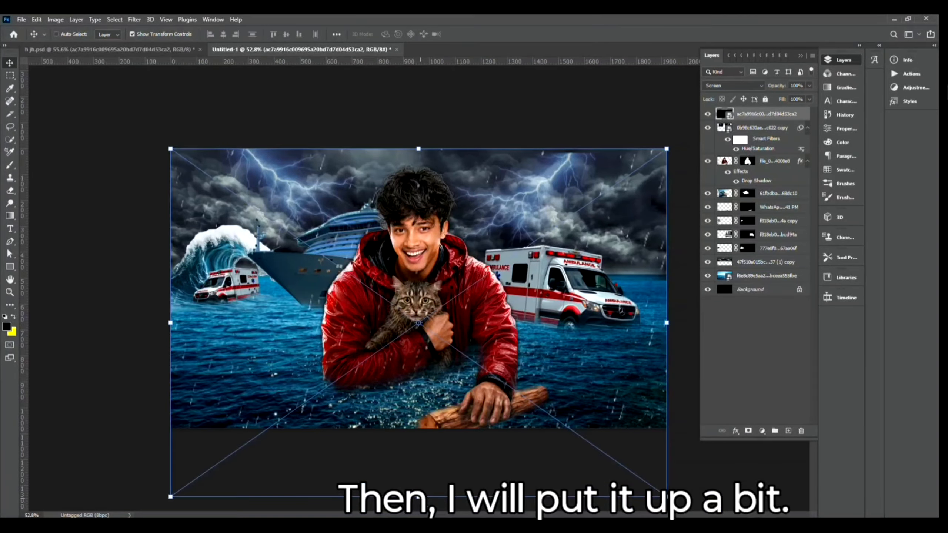
drag(418, 496, 419, 451)
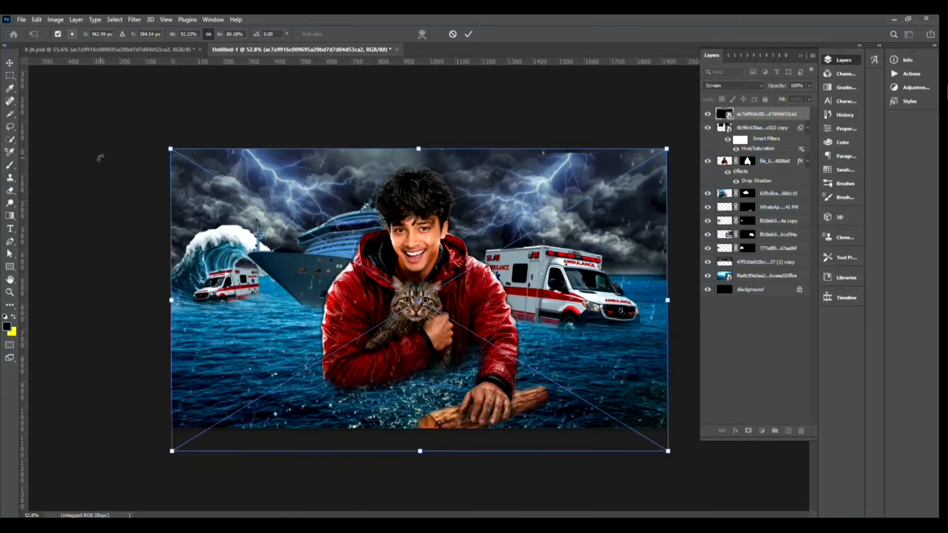
key(Return)
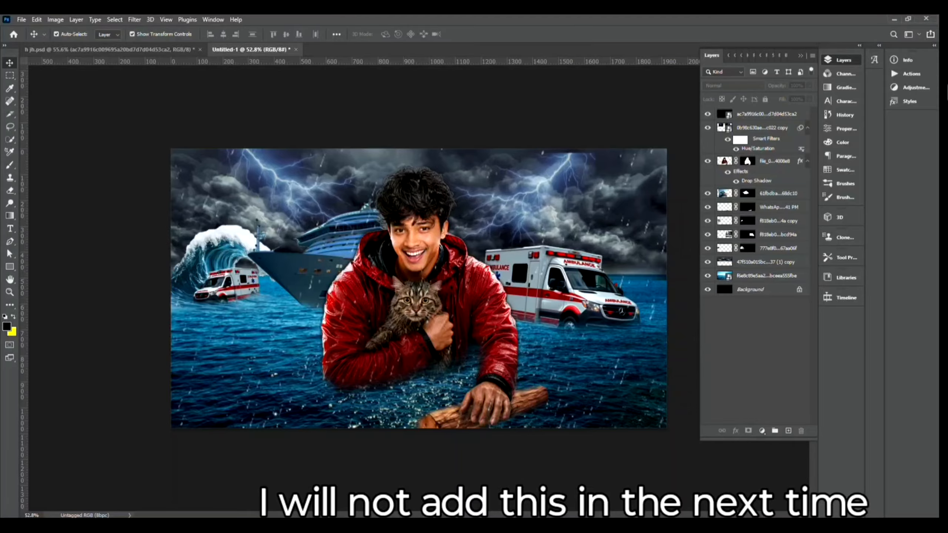
Step: Copy the vertical rain-streak overlay from h jh.psd into Untitled-1 and scale it to 63.83% so it covers the canvas
click(74, 50)
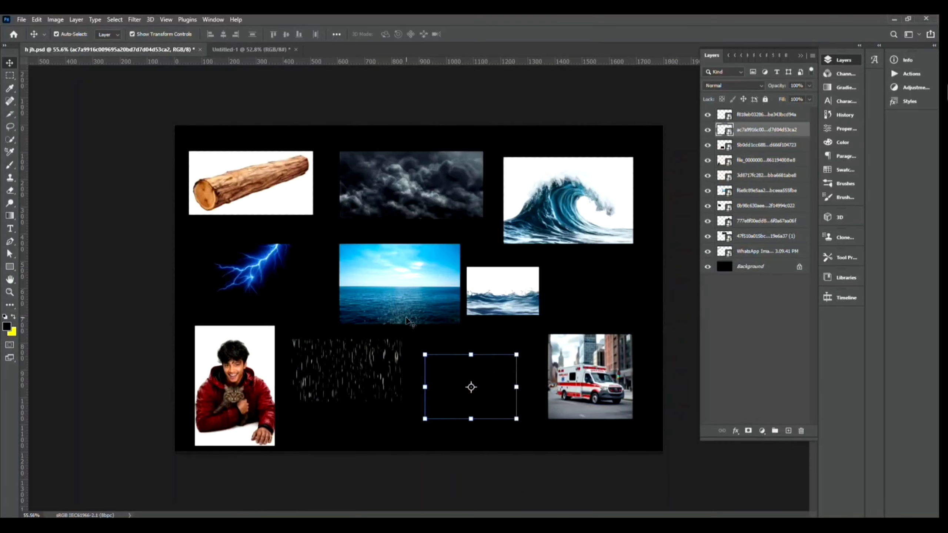
drag(318, 342, 266, 56)
drag(387, 332, 202, 191)
Step: Distort the vertical rain-streak overlay so its streaks slant down toward the lower left, and reposition it to cover the whole canvas
click(33, 21)
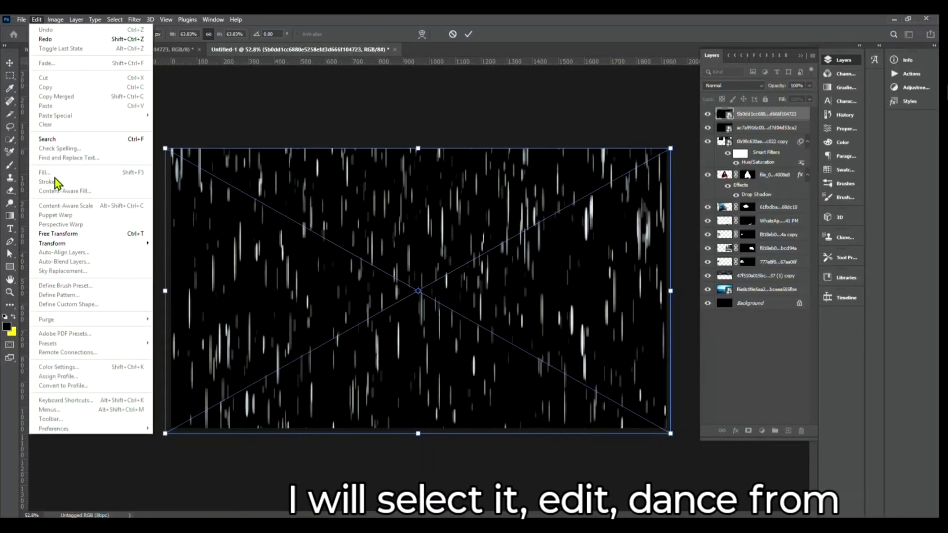
mouse_move(88, 245)
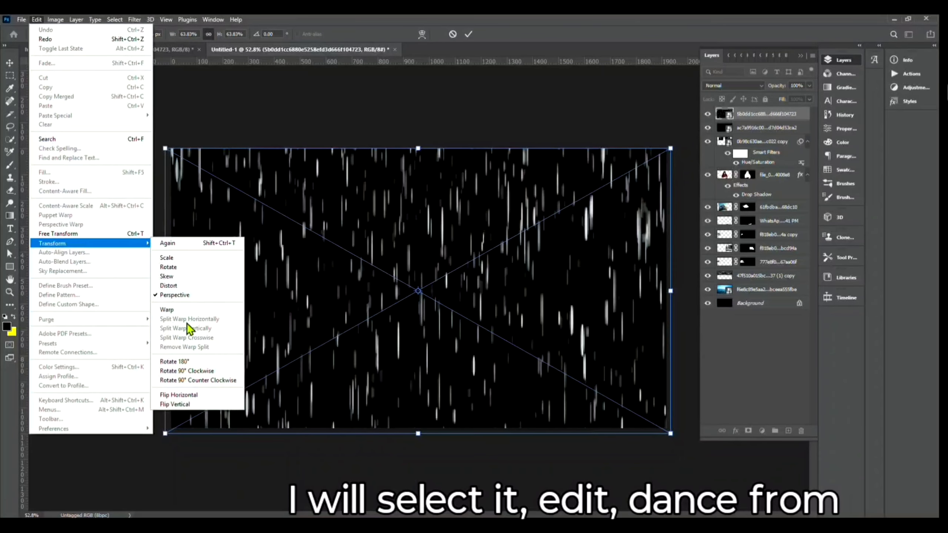
click(170, 281)
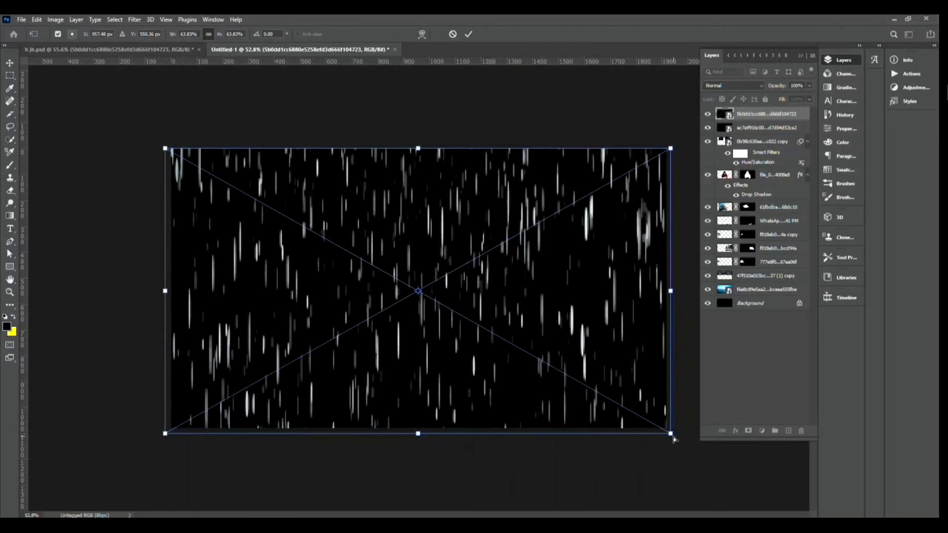
drag(673, 438, 608, 434)
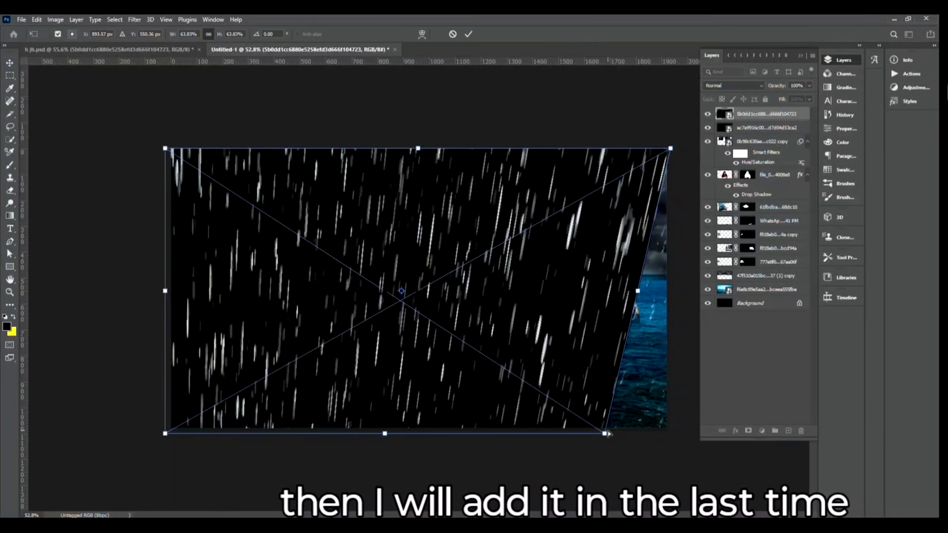
drag(169, 435, 130, 434)
drag(532, 277, 559, 274)
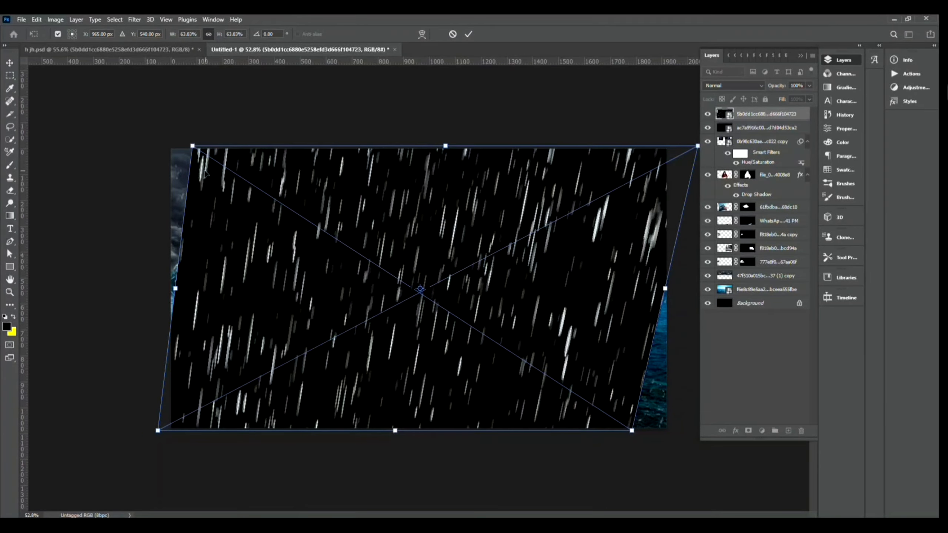
drag(193, 146, 137, 146)
key(Return)
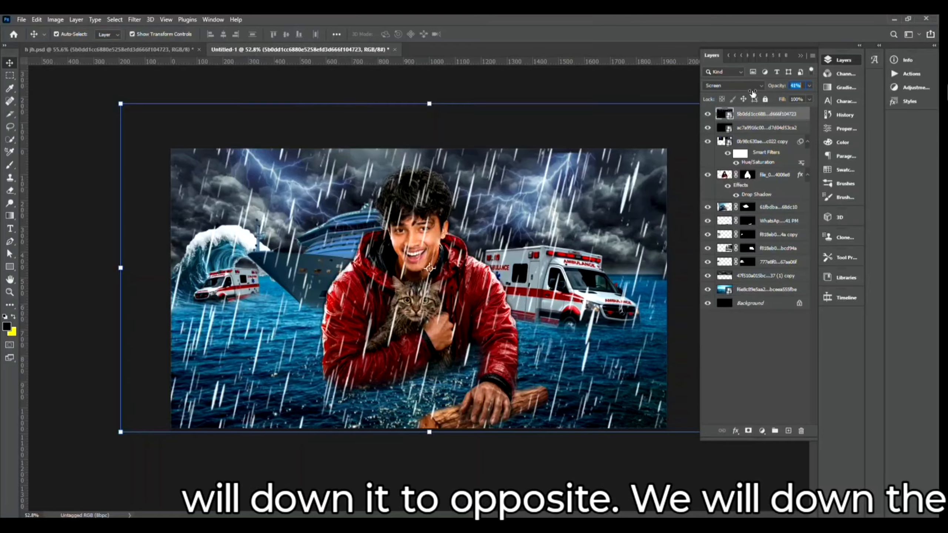
Step: Set the rain-streak layer to Screen at 32% opacity with reduced fill, and lower the sparse rain layer's opacity to 81%
drag(753, 93, 747, 93)
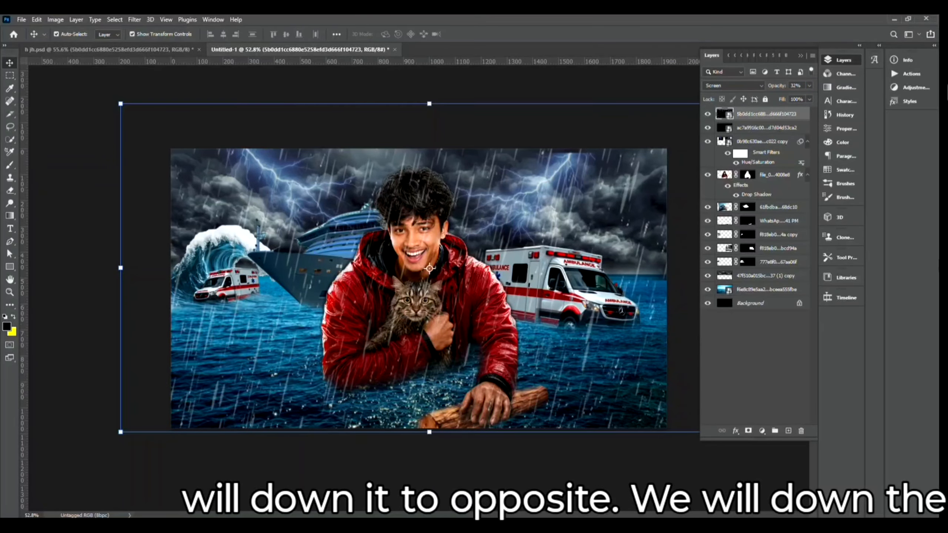
click(809, 100)
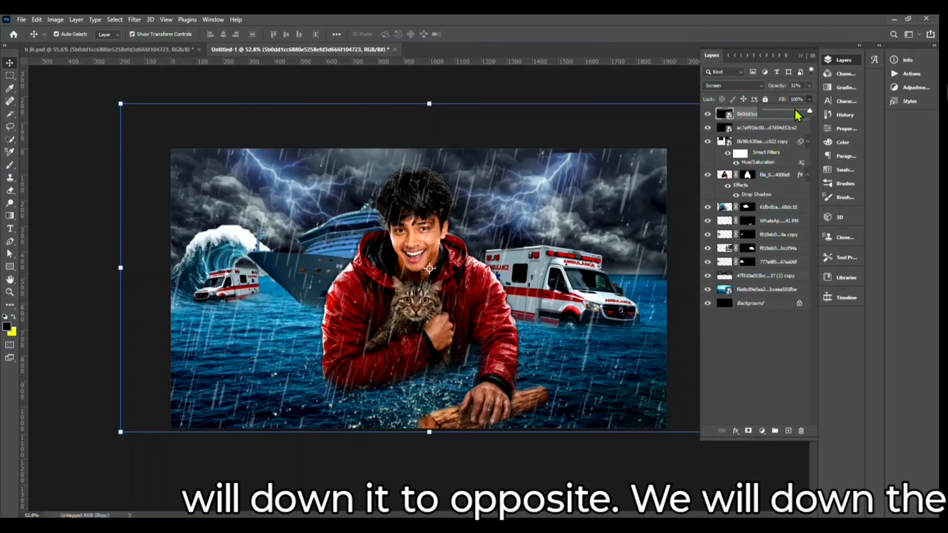
drag(789, 110, 773, 111)
click(728, 128)
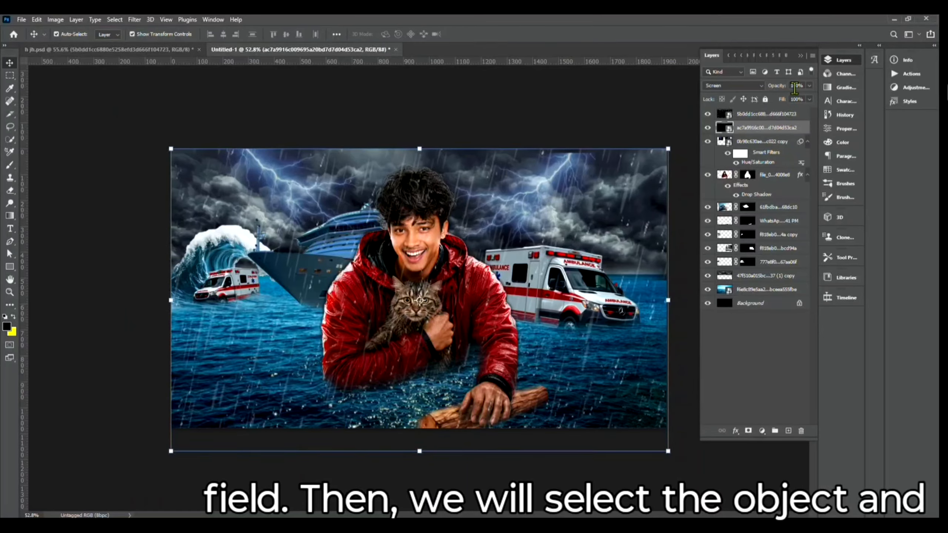
drag(787, 86, 784, 87)
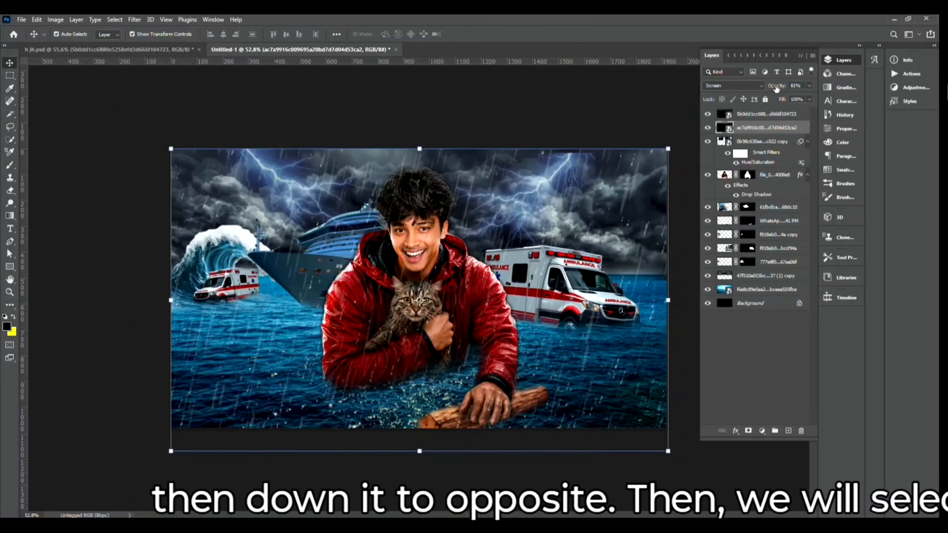
Step: Convert the two rain layers into a single smart object and set its blend mode to Screen
shift+click(757, 116)
right_click(754, 128)
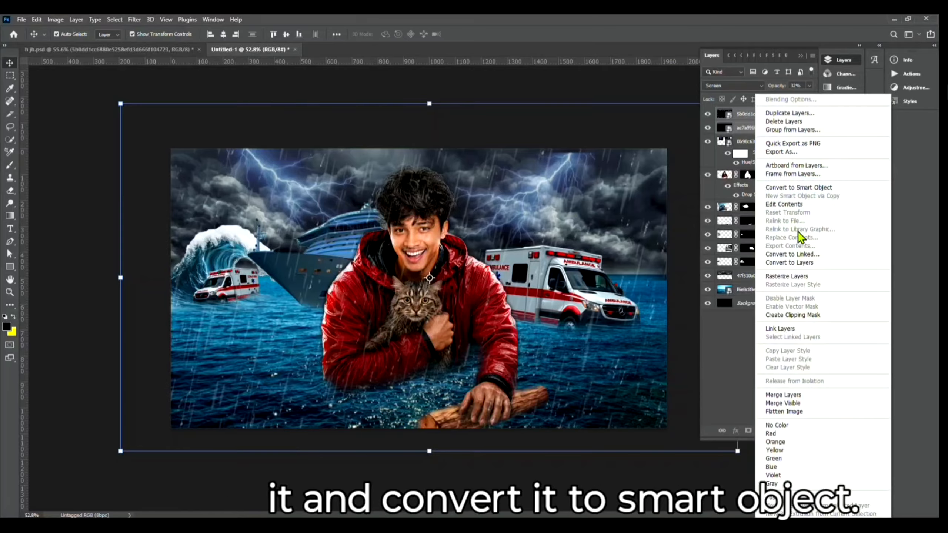
click(794, 188)
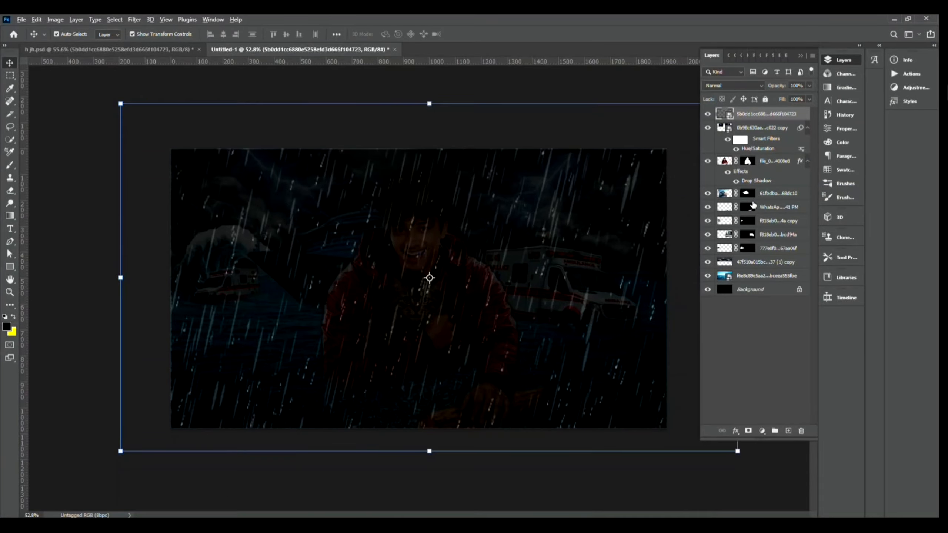
key(shift+alt+s)
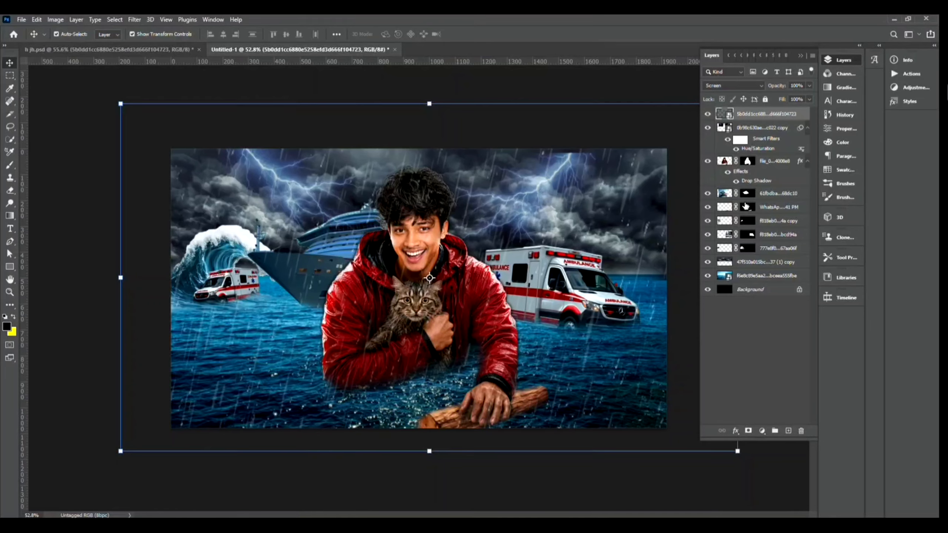
Step: Rasterize the combined rain layer and erase the rain over the man's face, jacket and cat with a soft 175-pixel eraser
right_click(12, 189)
click(51, 191)
click(422, 238)
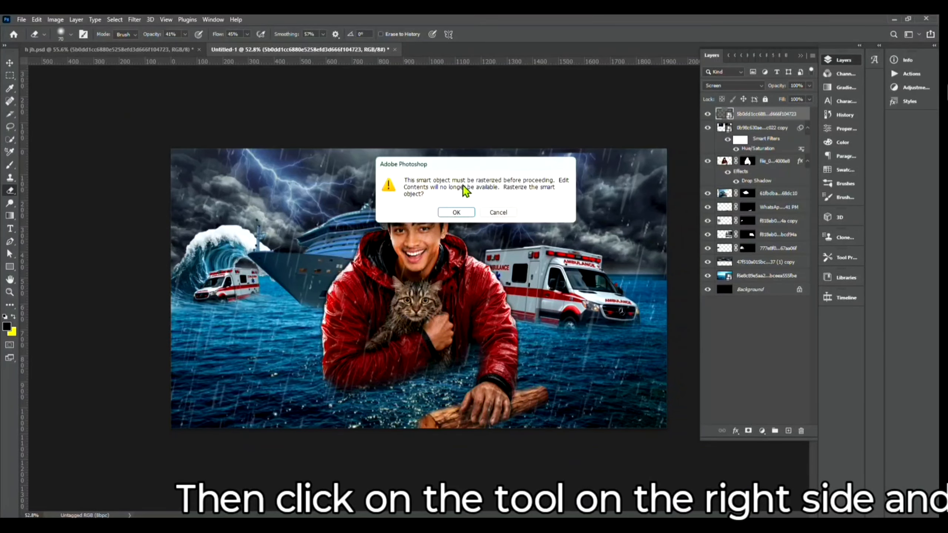
click(457, 212)
scroll(407, 247, up, 3)
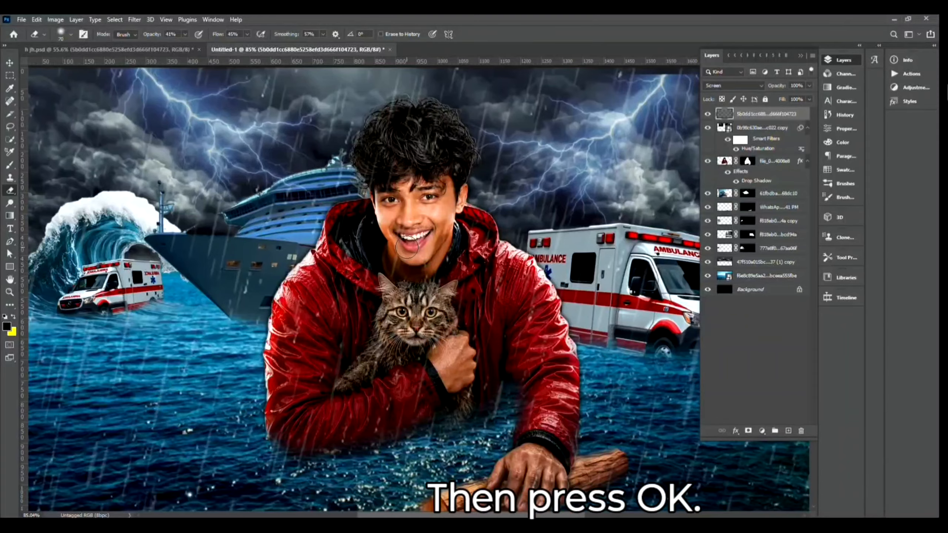
key(bracketright)
key(bracketright)
key(bracketright)
key(bracketright)
key(bracketright)
key(bracketright)
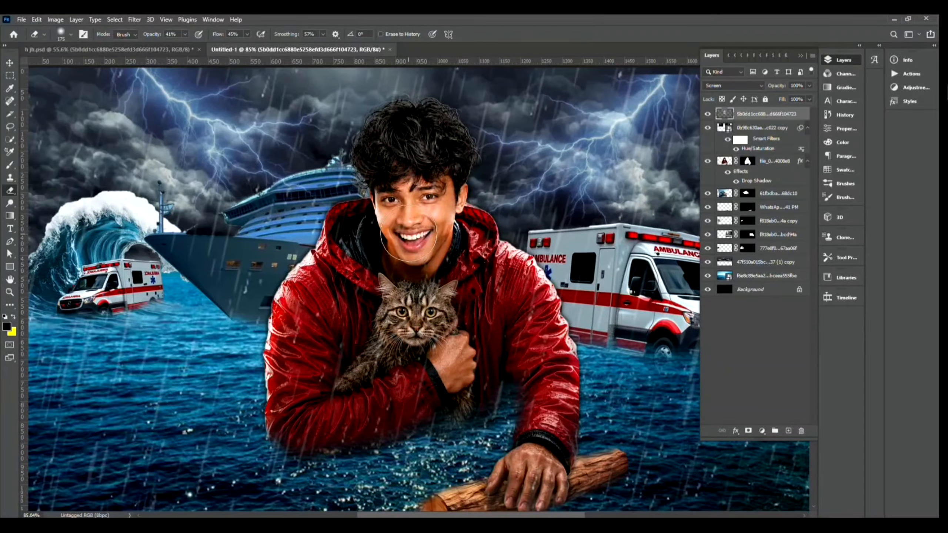
mouse_move(409, 233)
mouse_down()
mouse_move(413, 434)
mouse_move(519, 316)
mouse_move(553, 382)
mouse_move(401, 428)
mouse_move(490, 407)
mouse_up()
scroll(490, 407, down, 2)
Step: Darken the storm-cloud layer with Curves, pulling the shadow point down to input 94, output 65 and slightly lowering the highlights
click(10, 63)
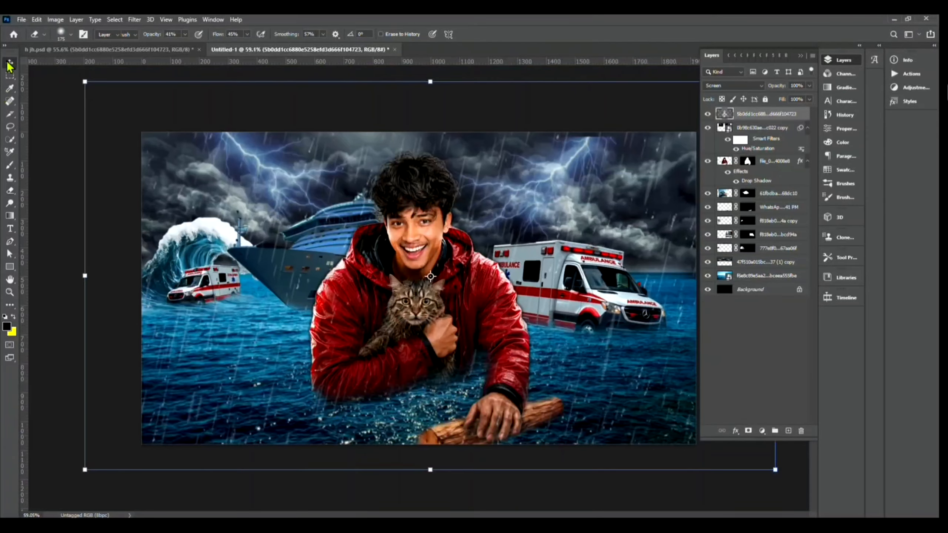
scroll(444, 283, up, 1)
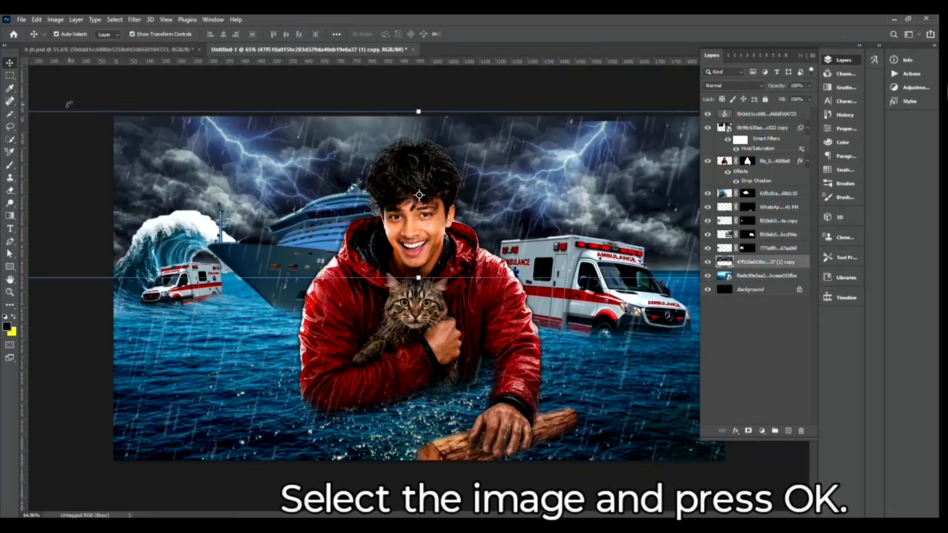
click(54, 23)
mouse_move(71, 45)
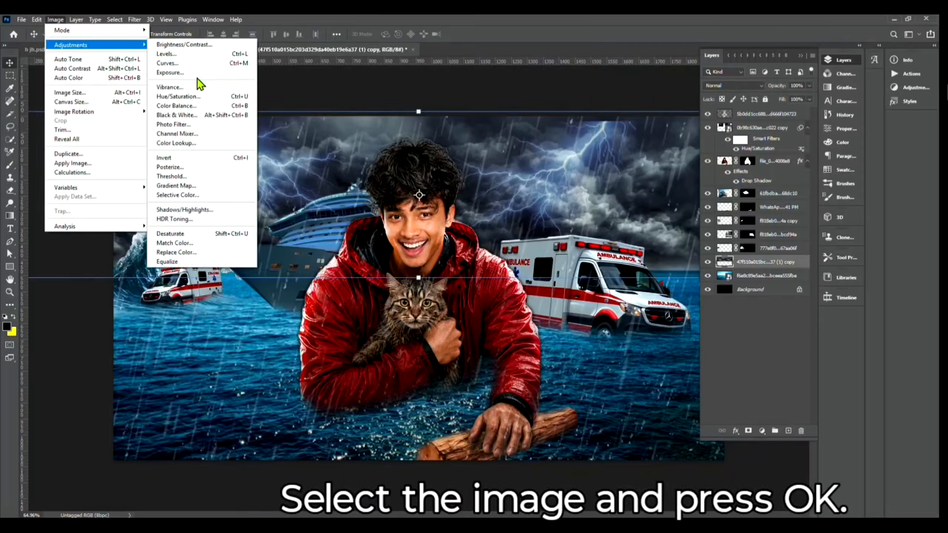
click(235, 63)
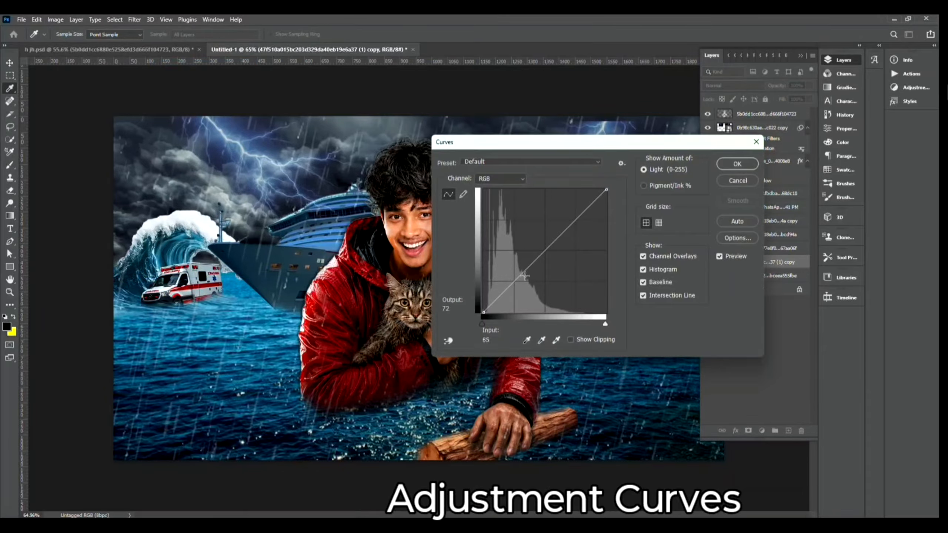
drag(521, 274, 529, 281)
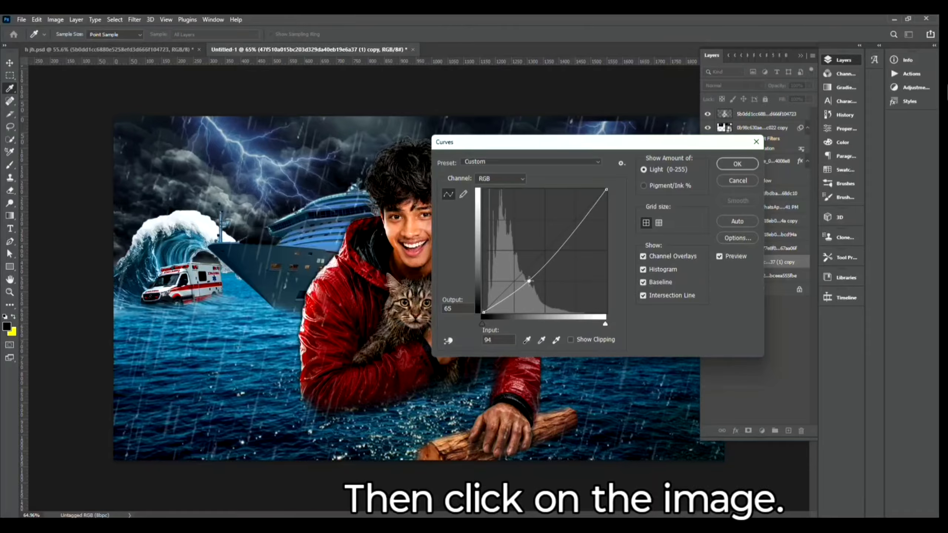
drag(585, 222, 585, 225)
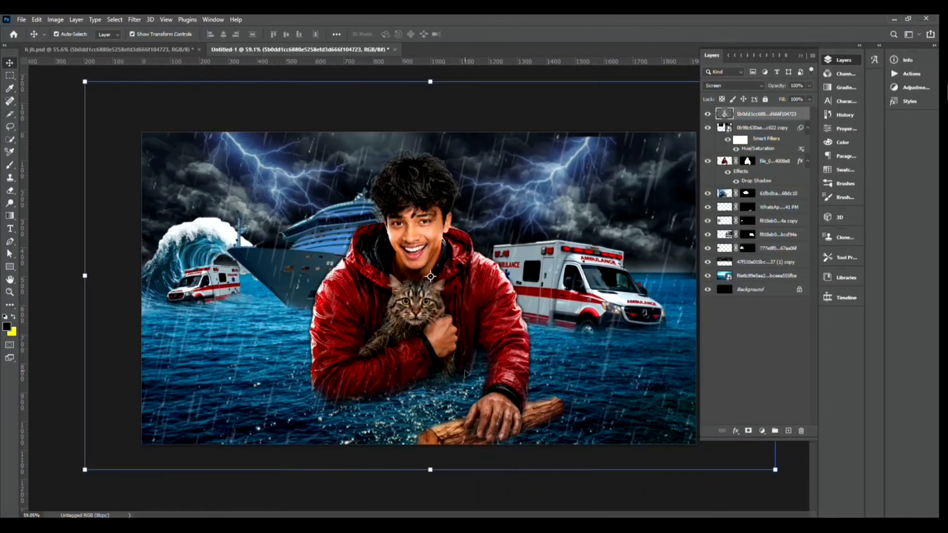
Step: Darken the sea background layer with an Exposure adjustment of -1.08, offset -0.0059 and gamma correction 1.10
click(773, 277)
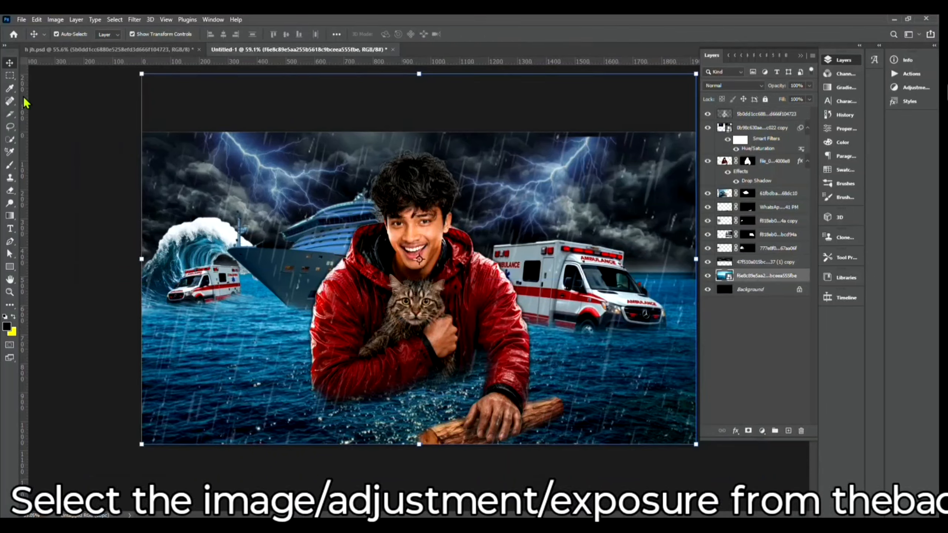
click(55, 19)
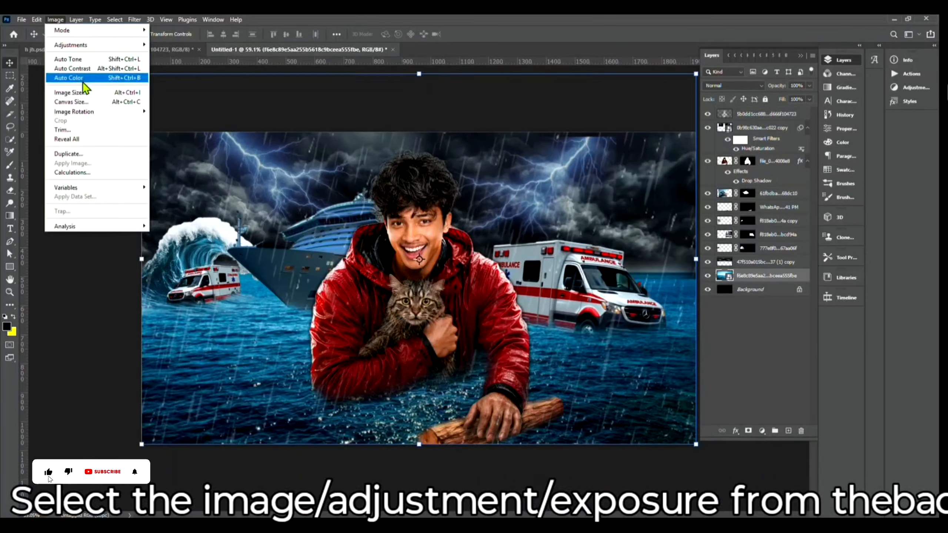
mouse_move(83, 48)
click(180, 73)
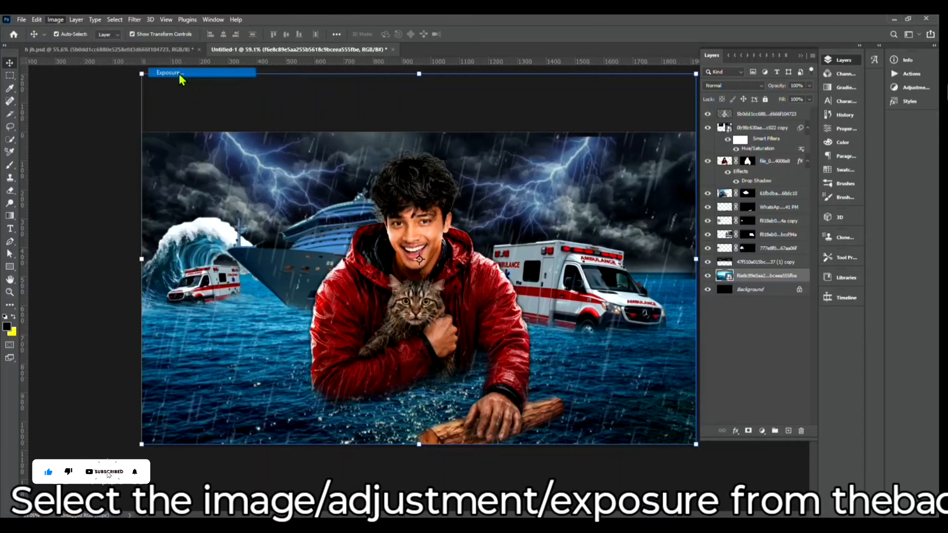
drag(427, 186, 440, 215)
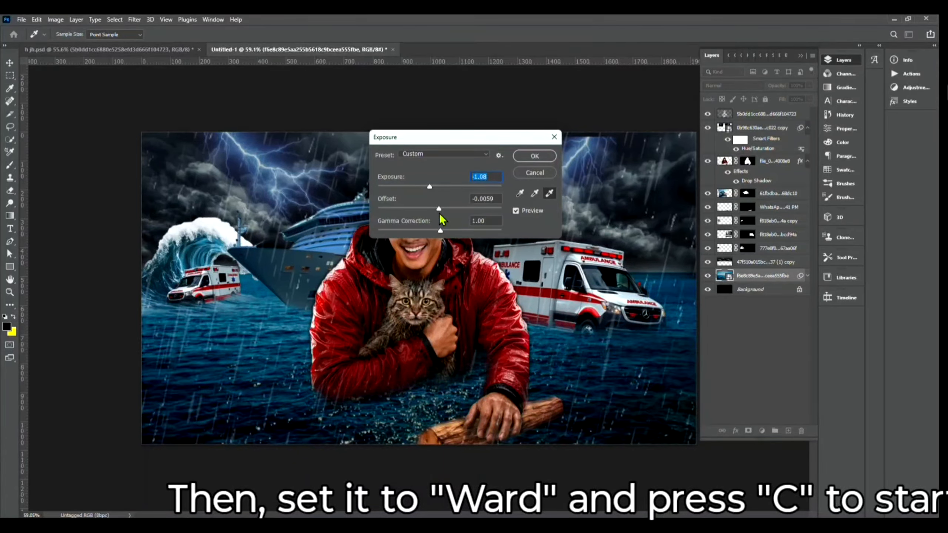
click(440, 215)
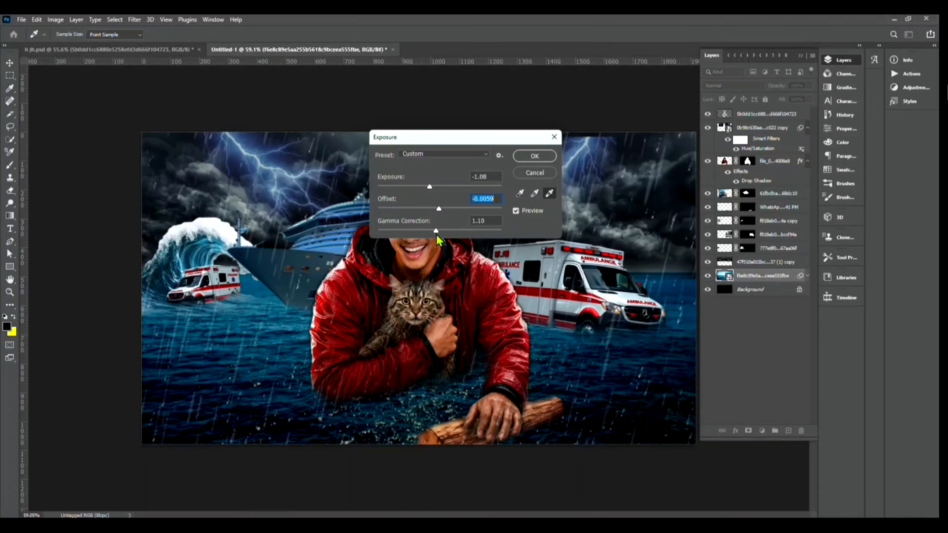
key(Tab)
click(516, 211)
click(516, 212)
click(535, 156)
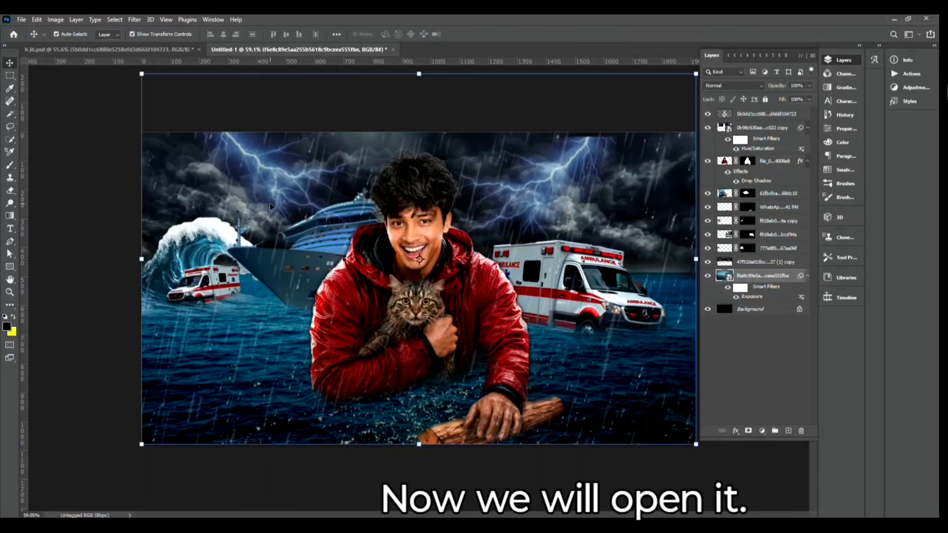
Step: Stamp all visible layers into a new merged layer above the rain layer
click(117, 235)
scroll(357, 278, up, 2)
scroll(357, 278, down, 3)
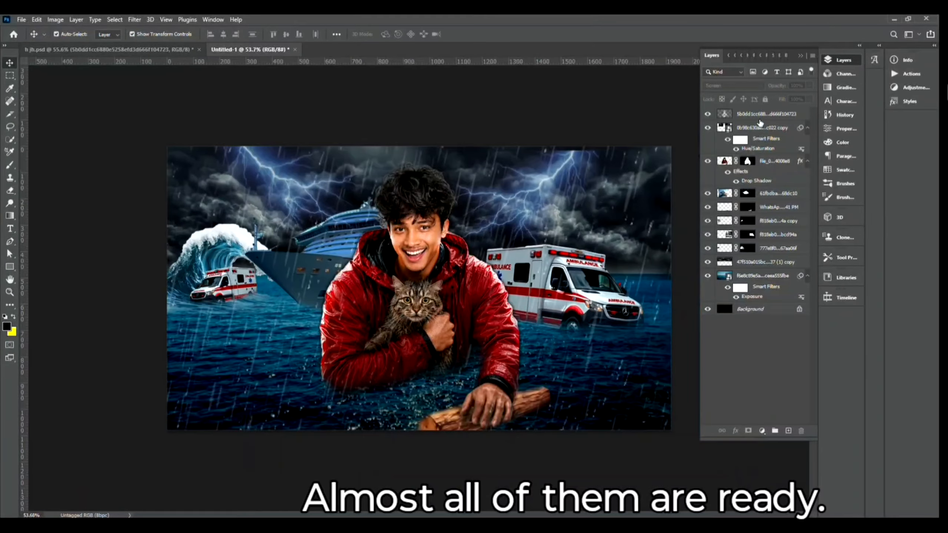
click(760, 116)
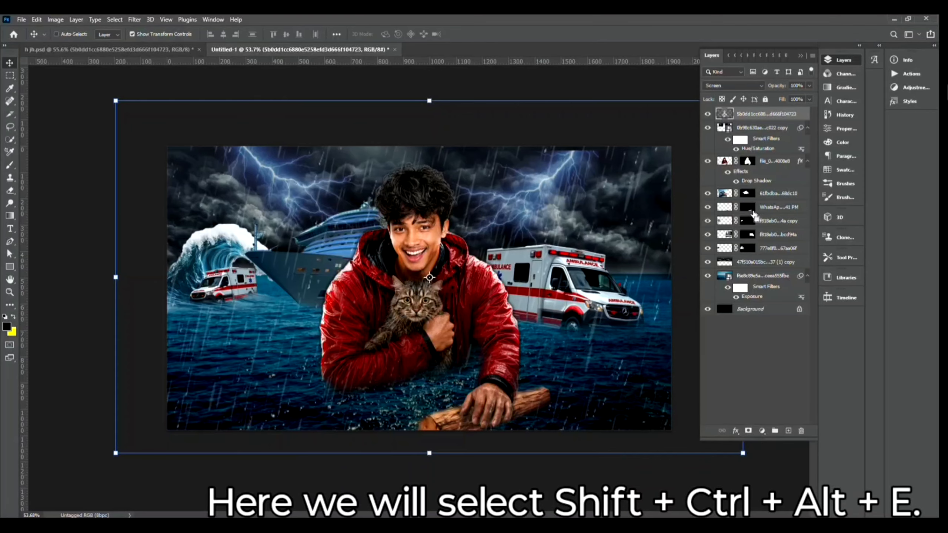
key(shift+ctrl+alt+e)
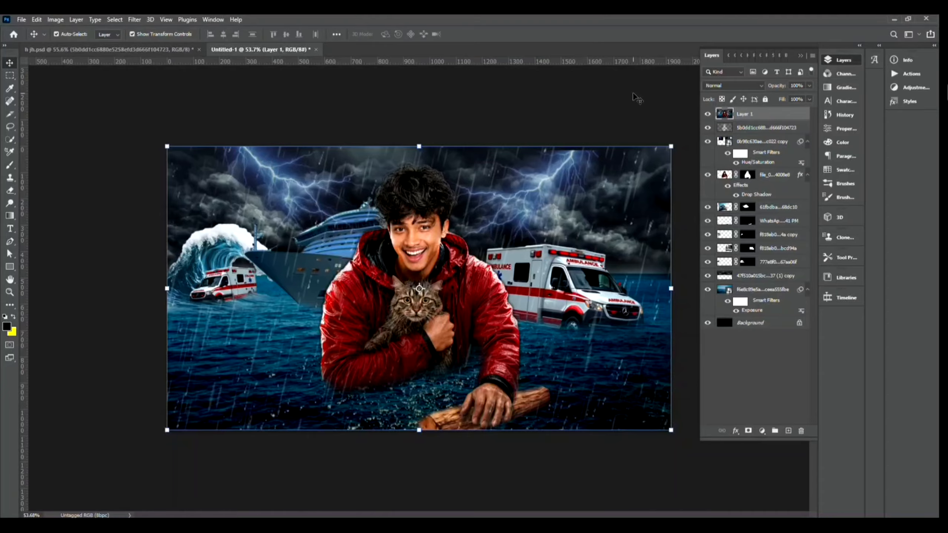
click(675, 112)
Step: Grade the merged layer in Camera Raw with Exposure +0.35, Contrast +41, Highlights -33, Blacks -21, Texture +24 and Clarity +21
click(739, 115)
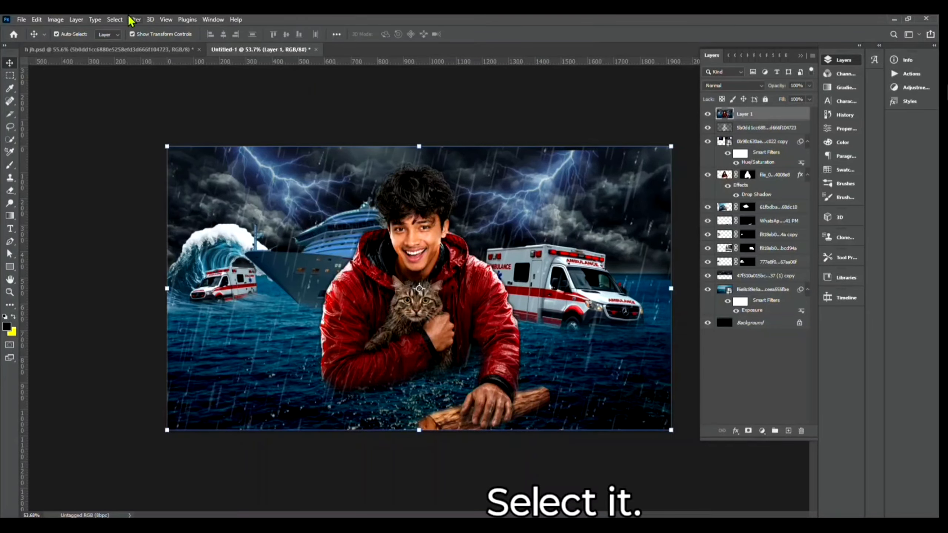
click(134, 19)
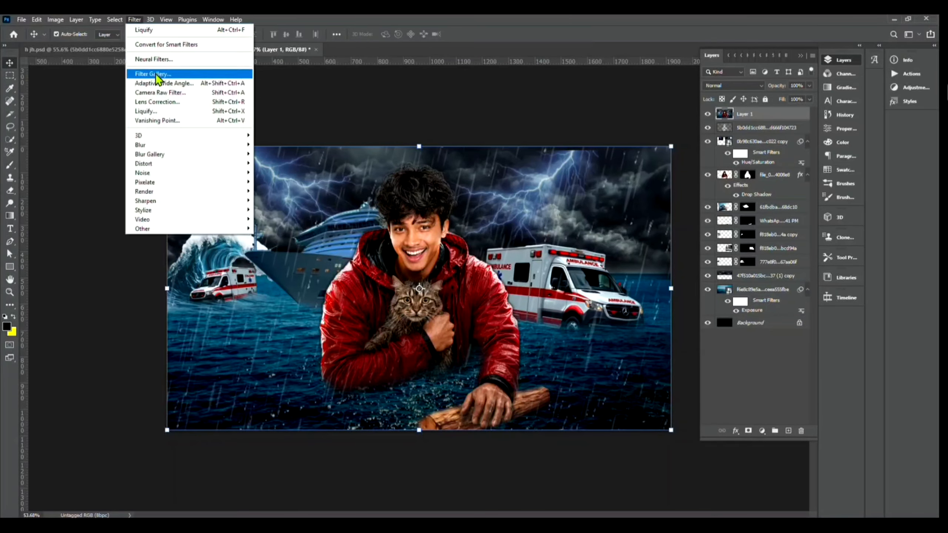
click(183, 93)
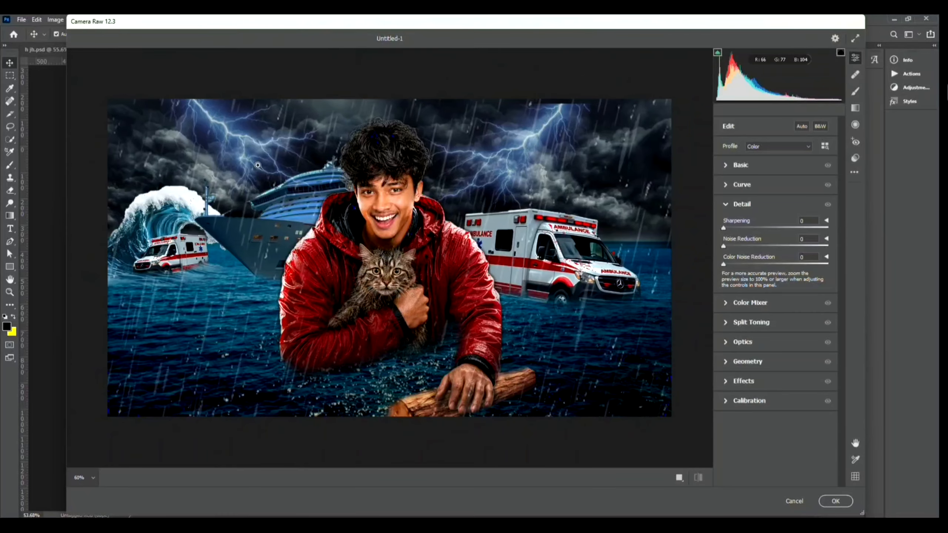
click(756, 166)
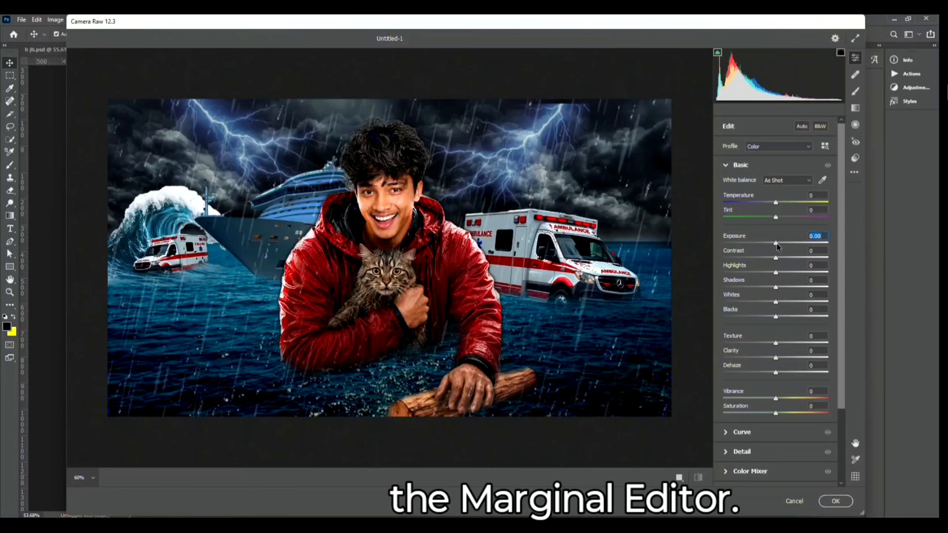
drag(776, 243, 755, 274)
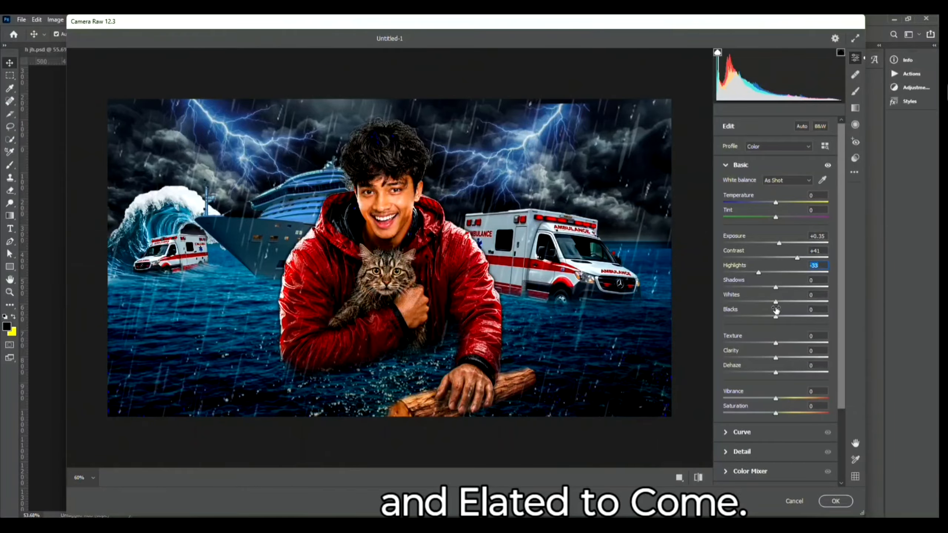
drag(776, 317, 790, 342)
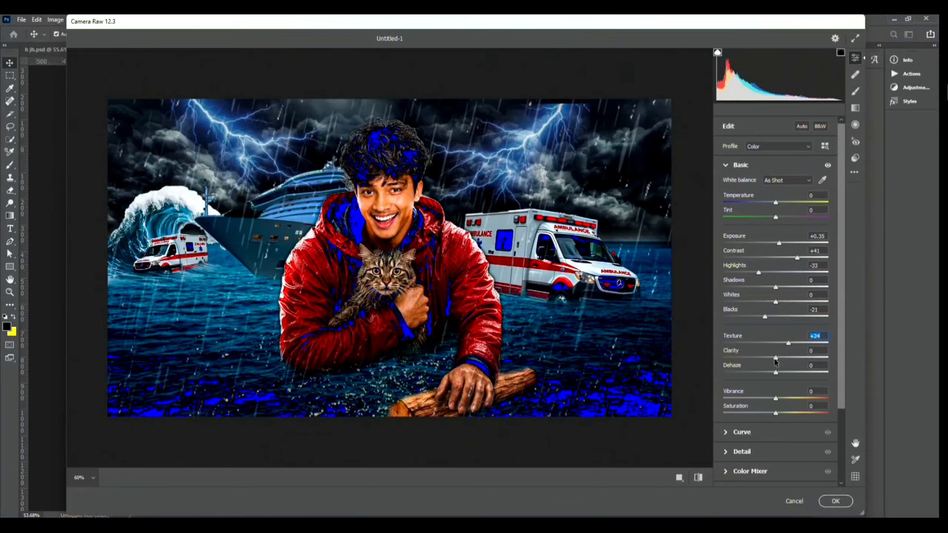
drag(775, 357, 788, 359)
Step: Set Sharpening and Noise Reduction to 9 each, compare the before and after preview, and apply the Camera Raw filter
scroll(745, 372, down, 3)
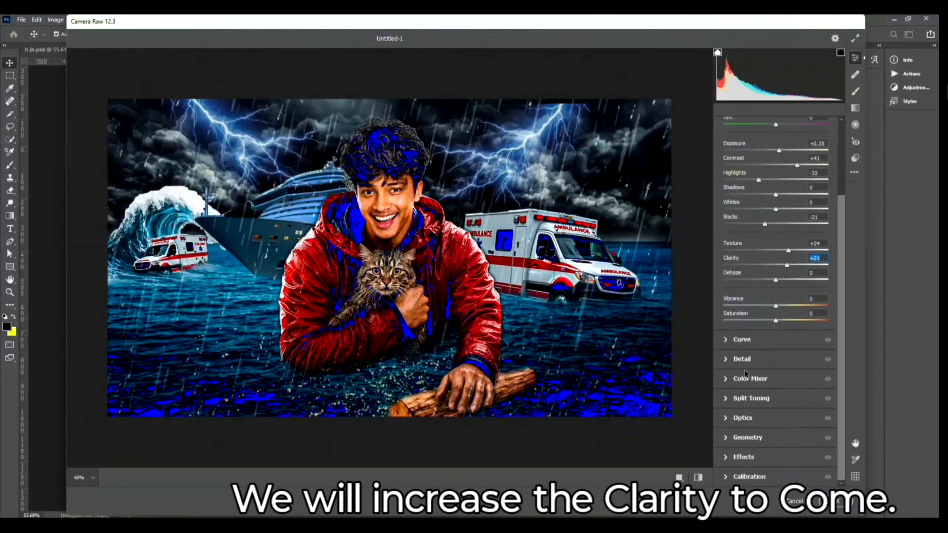
click(736, 361)
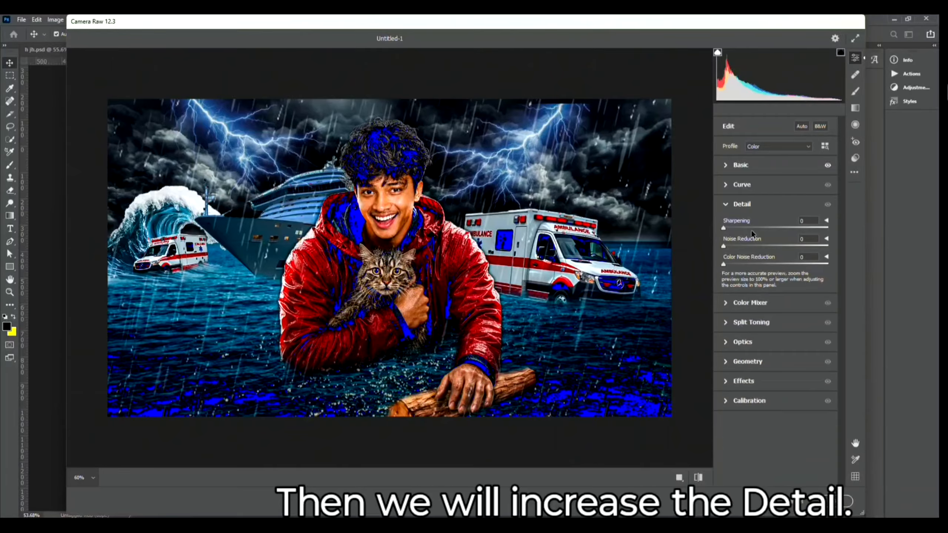
drag(730, 229, 730, 229)
click(733, 246)
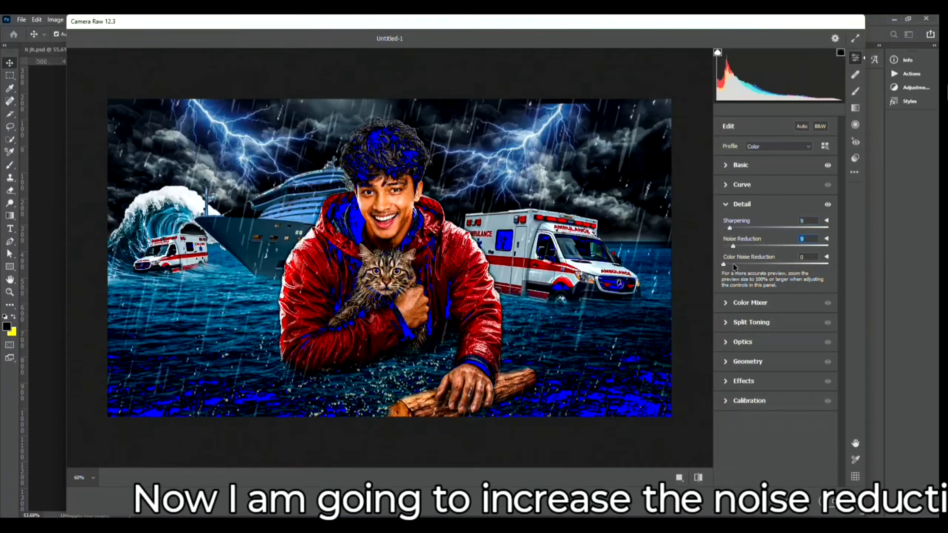
click(697, 479)
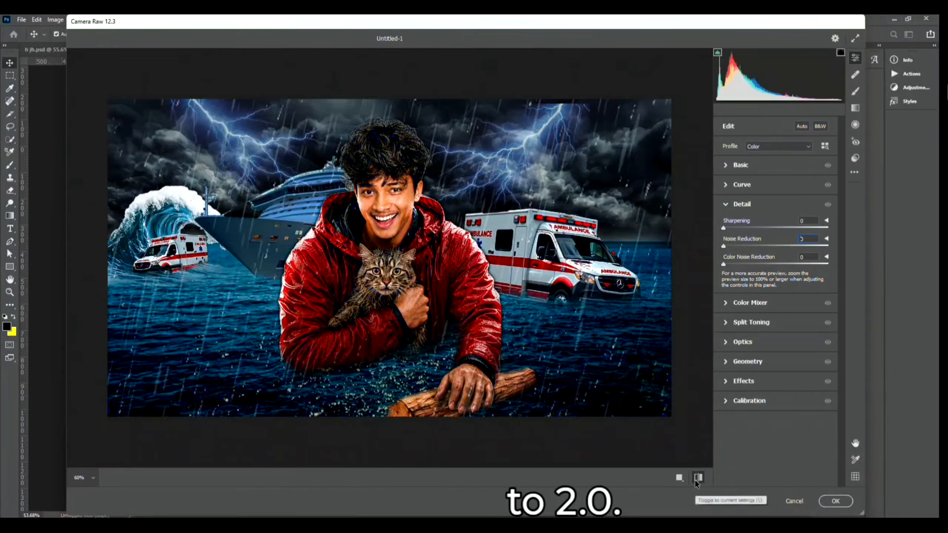
click(698, 479)
click(835, 501)
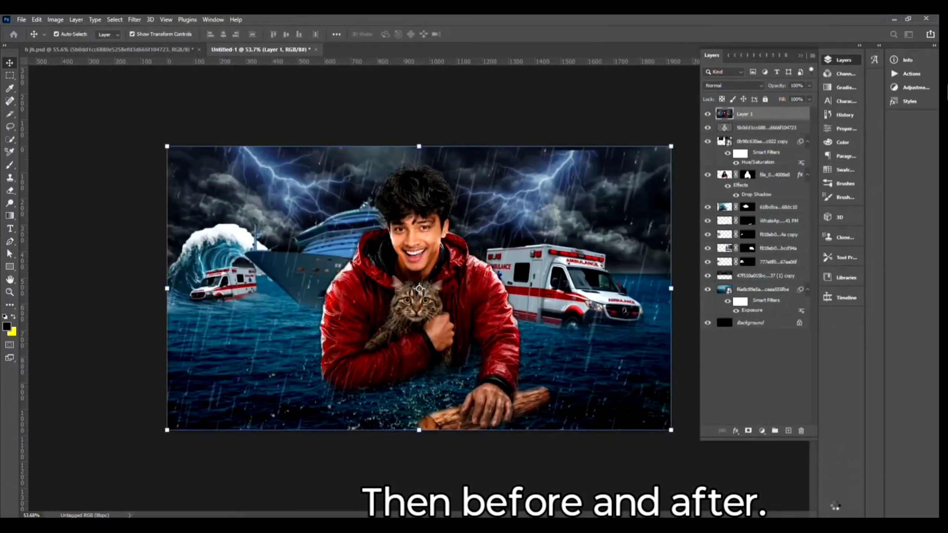
Step: Darken the storm clouds and lightning on the merged layer using a 700-pixel Burn tool with Midtones range and 50% exposure
scroll(490, 276, up, 2)
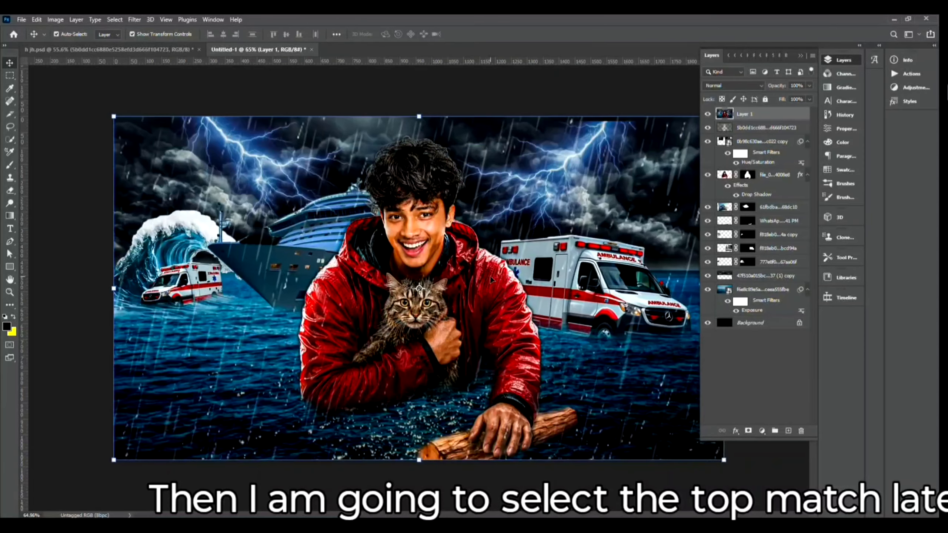
right_click(10, 204)
click(55, 212)
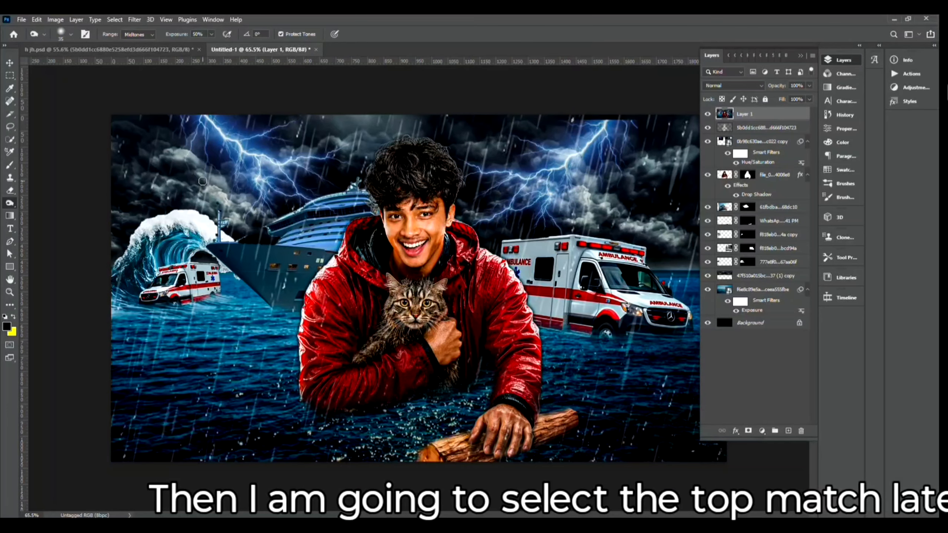
key(bracketright)
key(bracketright)
key(bracketright)
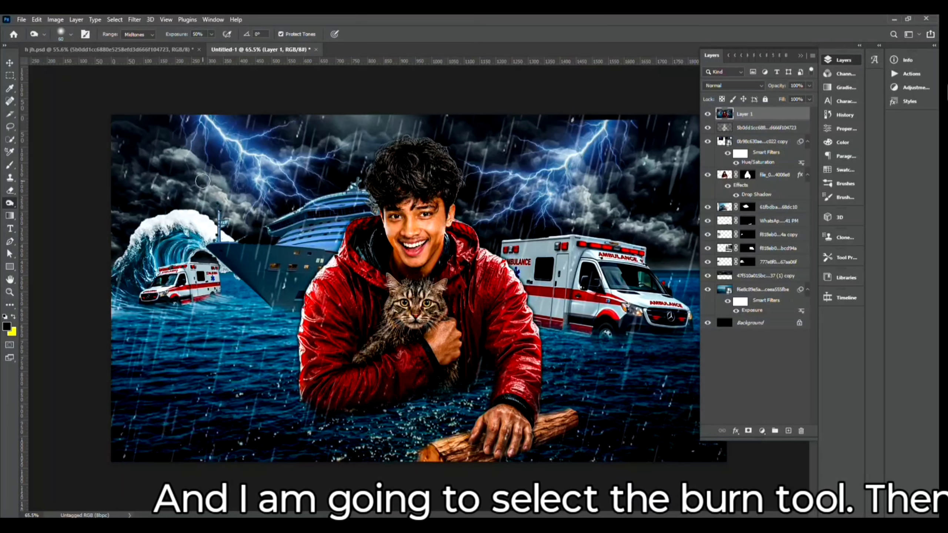
key(bracketright)
key(bracketright)
key(bracketright)
key(bracketright)
key(bracketright)
key(bracketright)
key(bracketright)
key(bracketright)
key(bracketright)
key(bracketright)
key(bracketright)
key(bracketright)
key(bracketright)
key(bracketright)
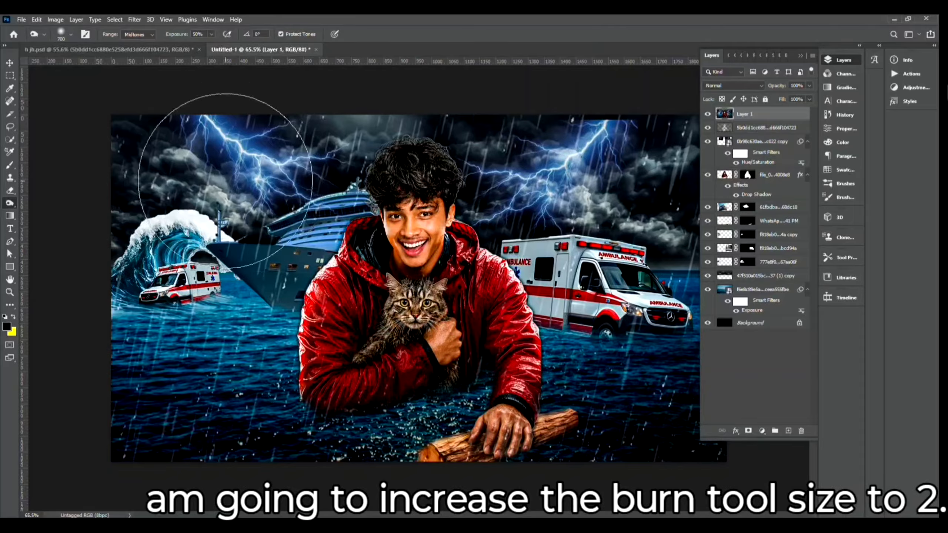
Step: Burn the water around the small ambulance and the bright side of the large ambulance, starting with a 400-pixel brush
key(bracketleft)
key(bracketleft)
key(bracketleft)
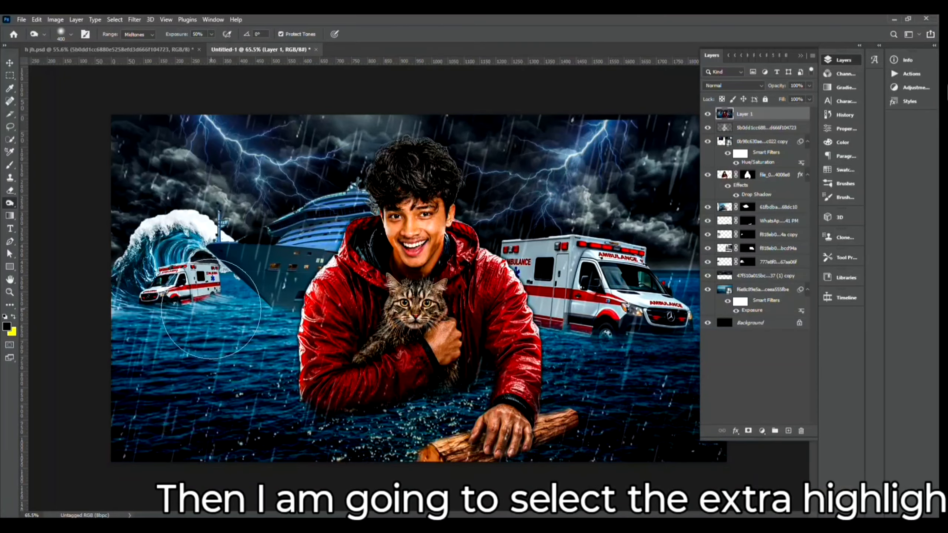
drag(120, 293, 202, 298)
drag(545, 291, 611, 307)
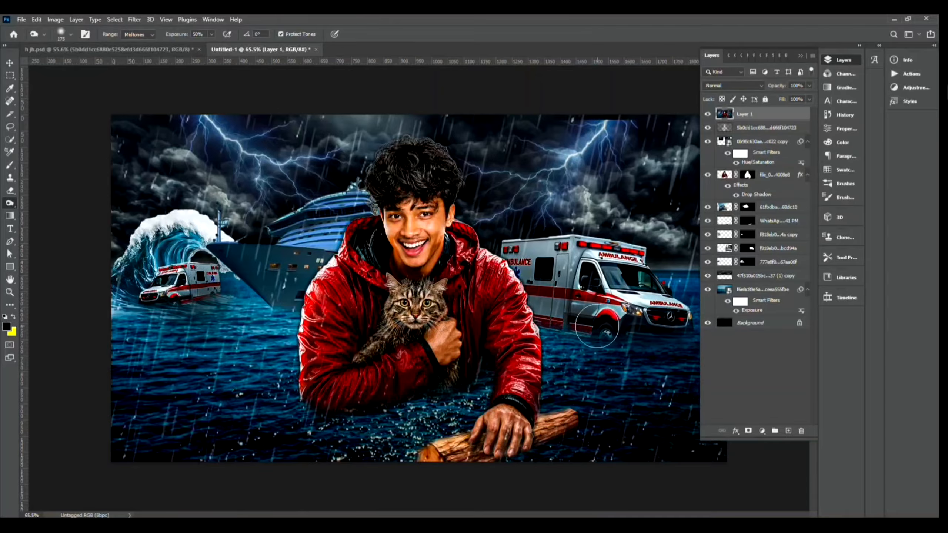
Step: Burn the man's hair, his hand and the wooden log with a 175-pixel brush
key(bracketleft)
key(bracketleft)
key(bracketleft)
key(bracketleft)
drag(384, 165, 439, 160)
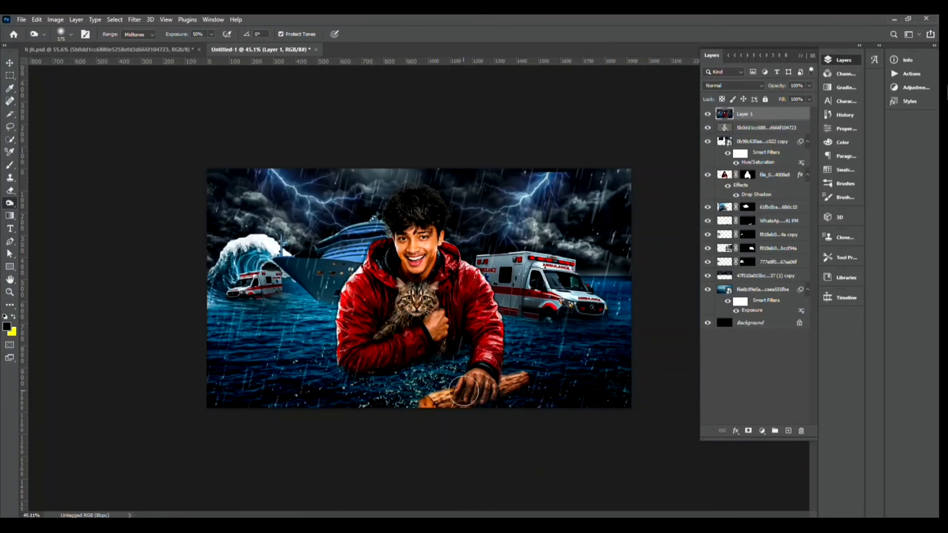
drag(508, 391, 434, 398)
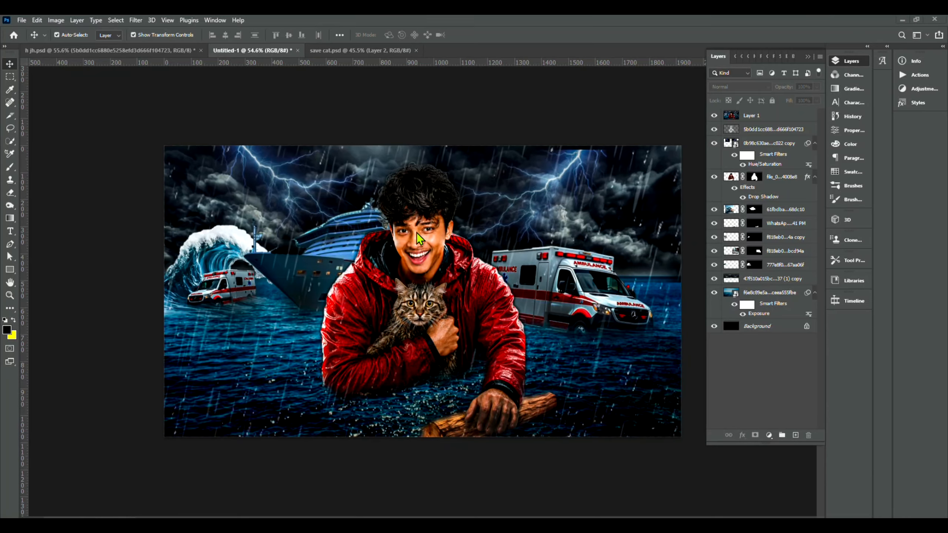
Step: Review the finished composite in full-screen view at different magnifications
scroll(418, 235, up, 3)
key(f)
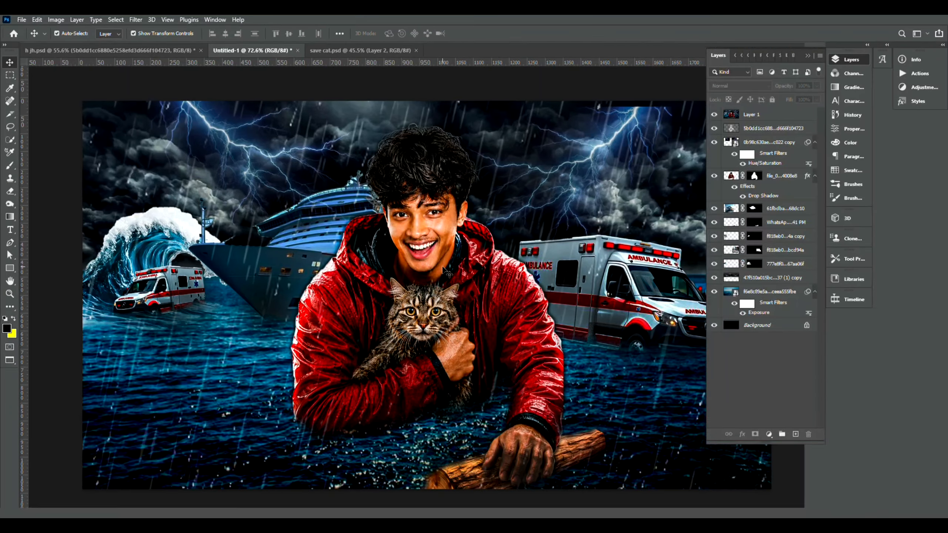
key(f)
scroll(506, 287, up, 2)
scroll(506, 287, down, 1)
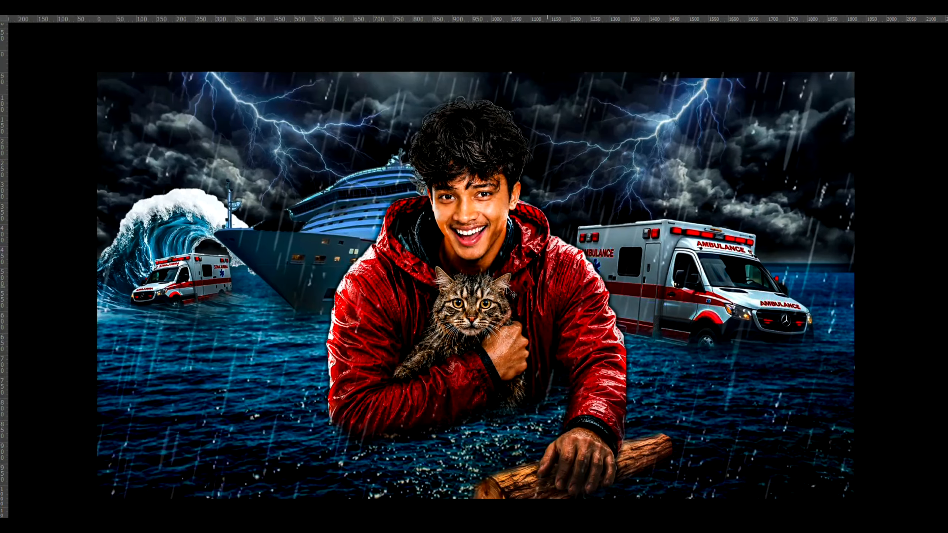
scroll(512, 293, down, 2)
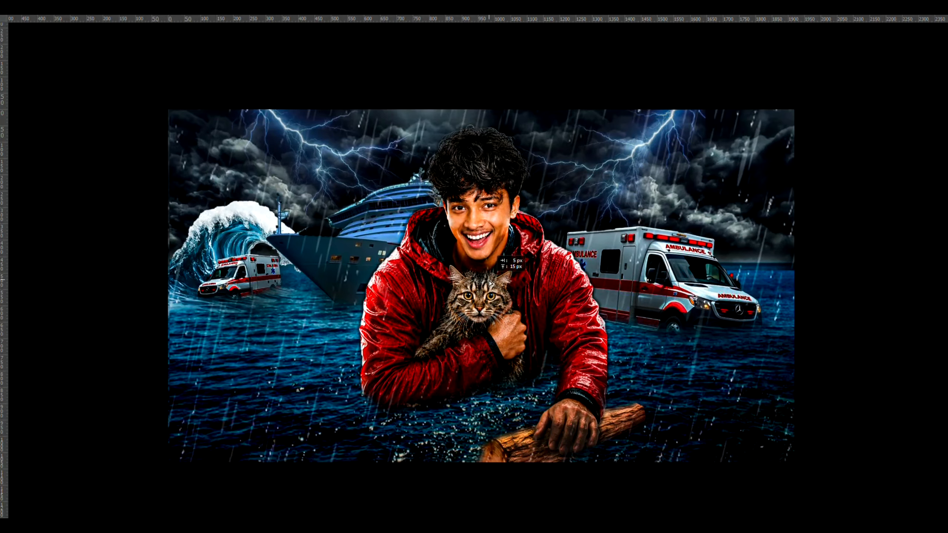
key(ctrl+t)
scroll(490, 288, up, 1)
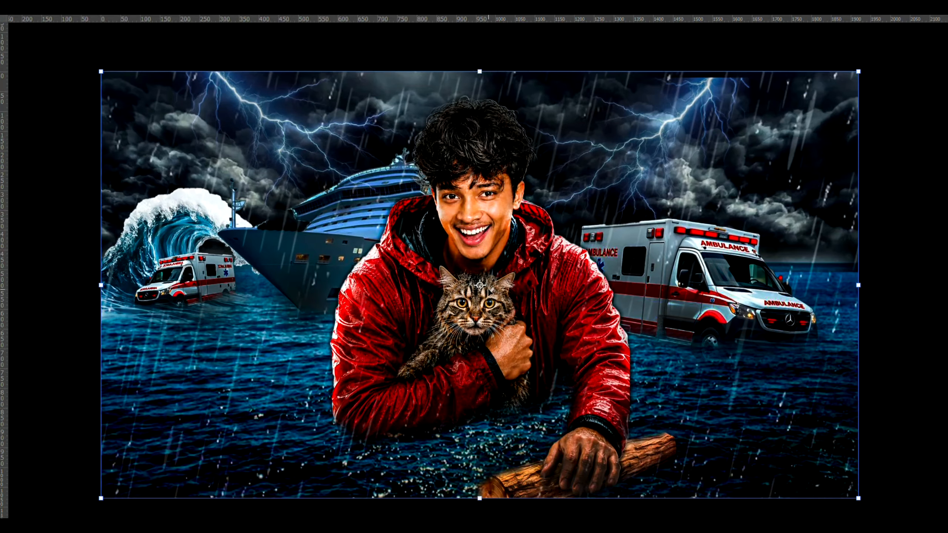
key(Return)
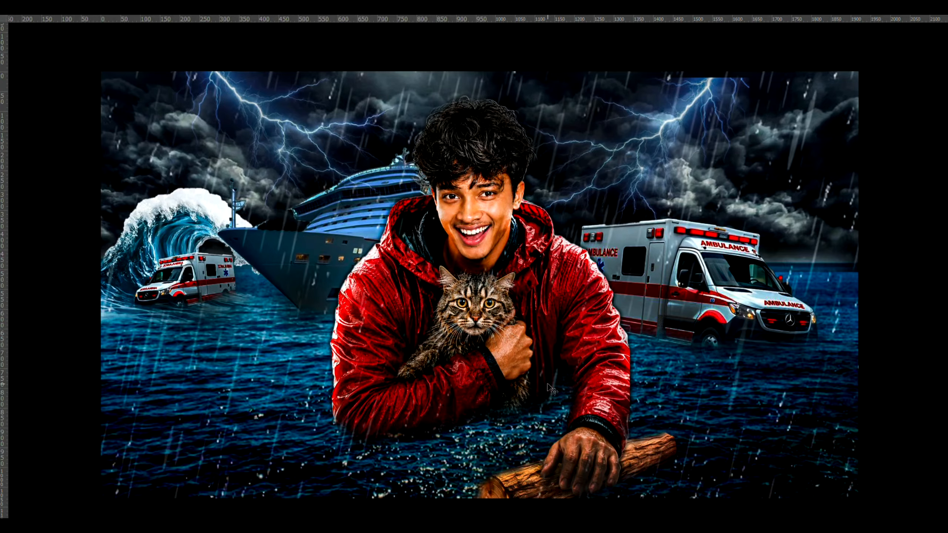